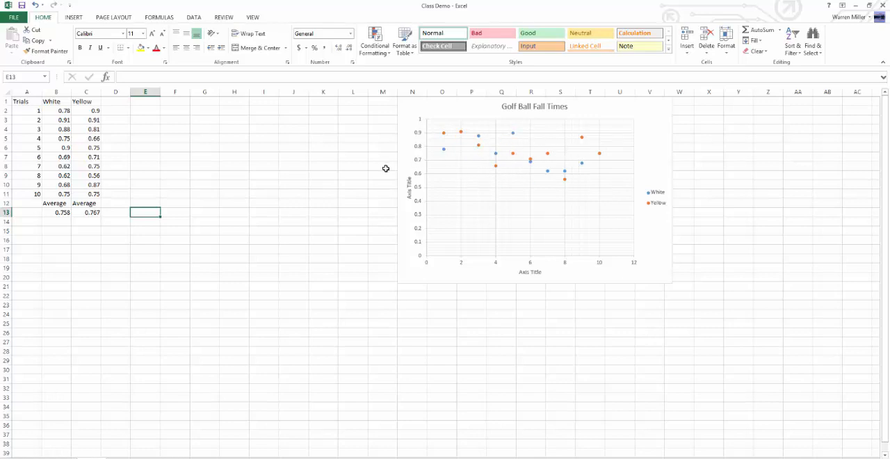
left_click(105, 231)
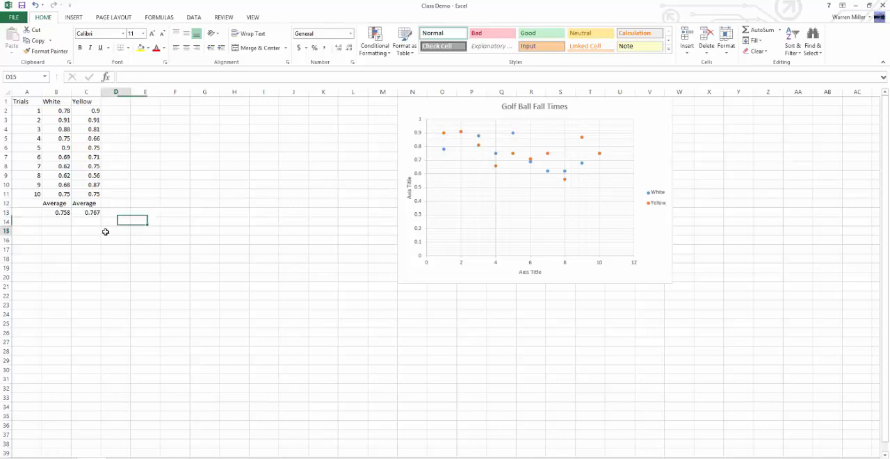
left_click(90, 260)
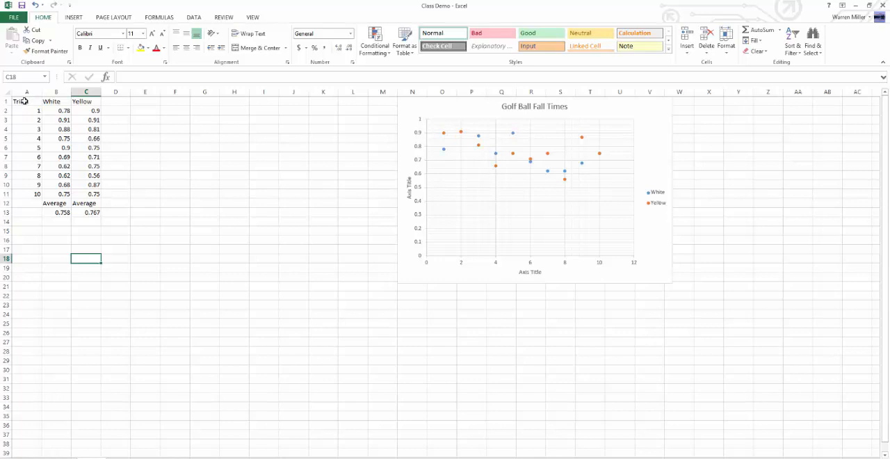
left_click_drag(25, 101, 98, 216)
left_click(144, 267)
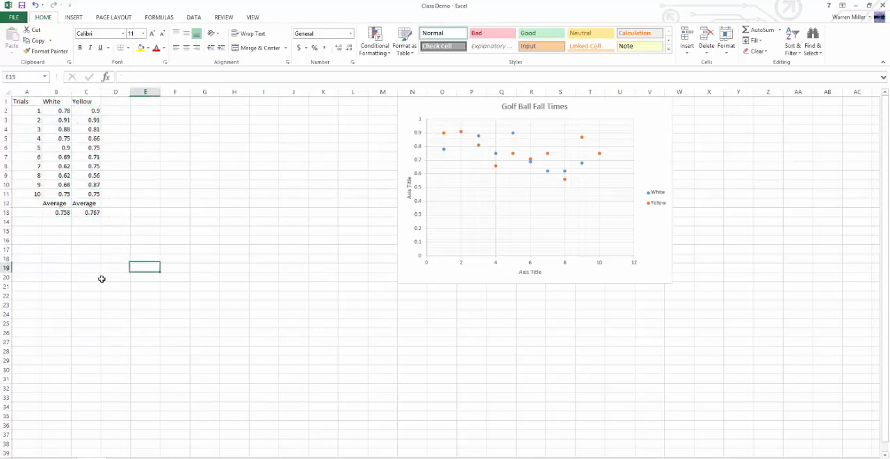
left_click(264, 194)
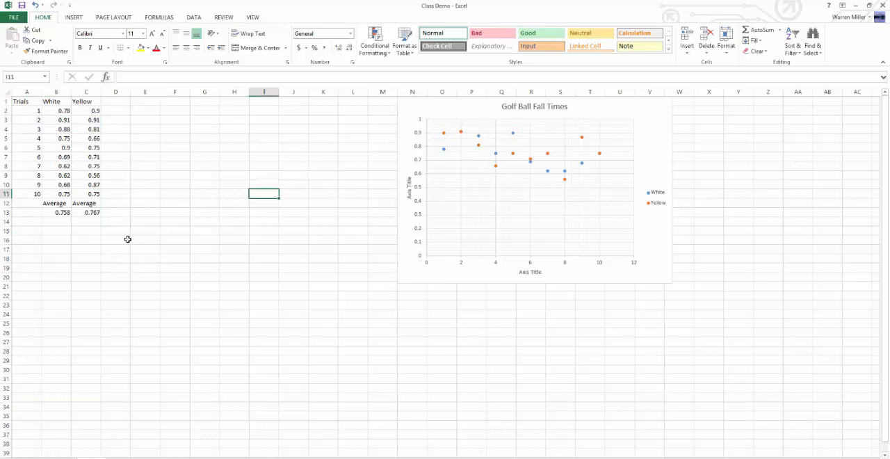
left_click(80, 243)
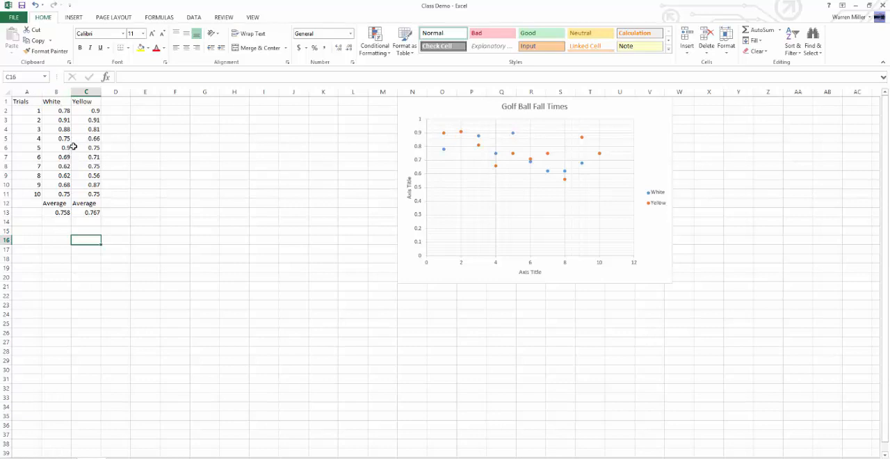
left_click(89, 92)
right_click(90, 93)
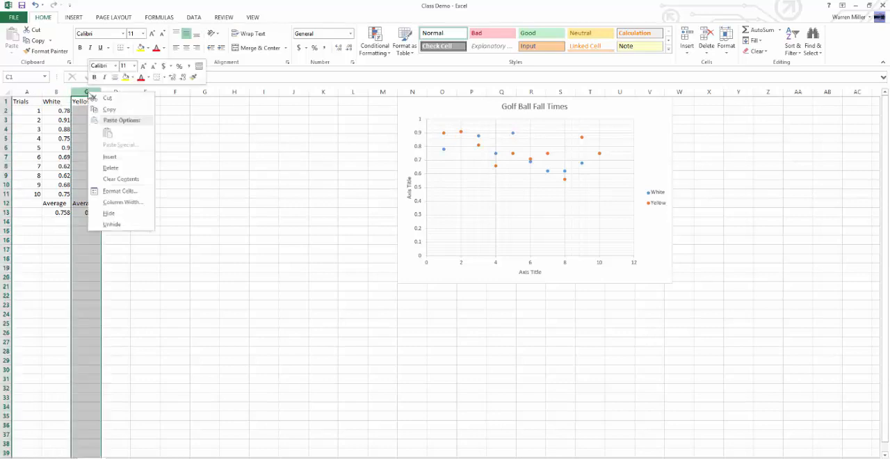
key("Escape")
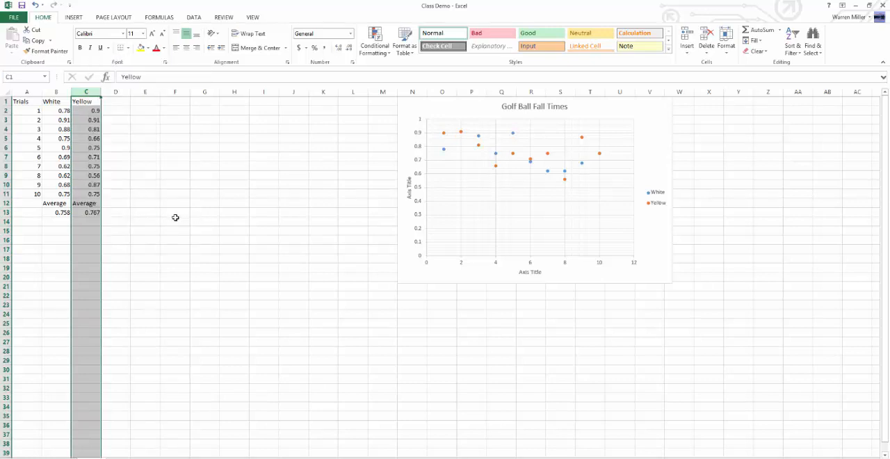
left_click(31, 128)
left_click(58, 129)
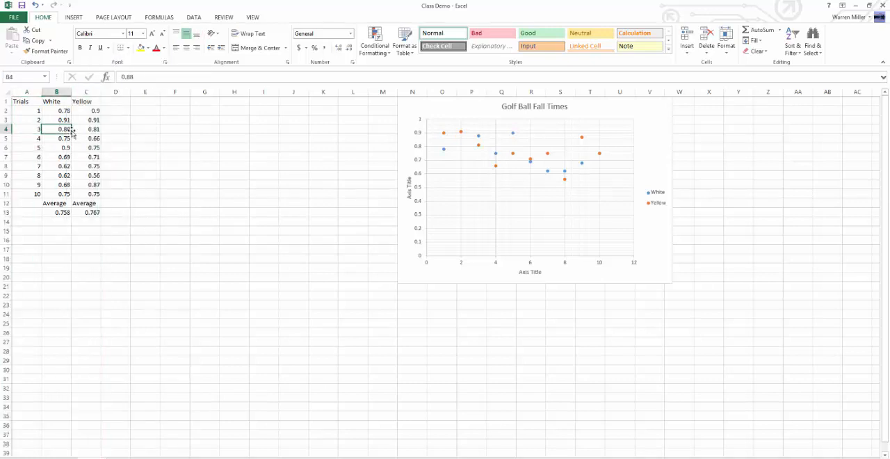
left_click(88, 131)
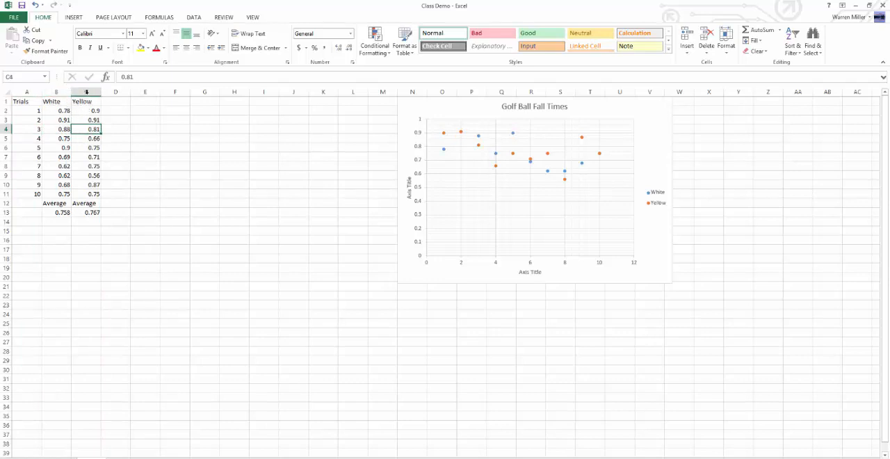
Step: Insert a blank column between the White and Yellow data columns
left_click(87, 89)
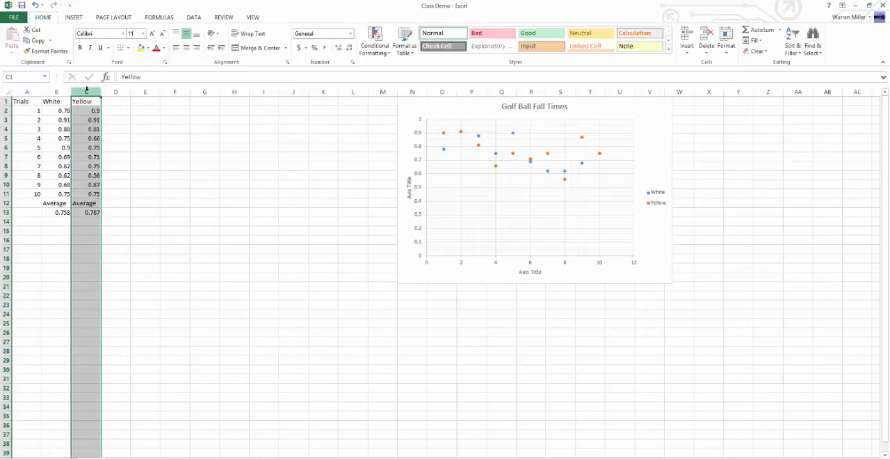
right_click(87, 89)
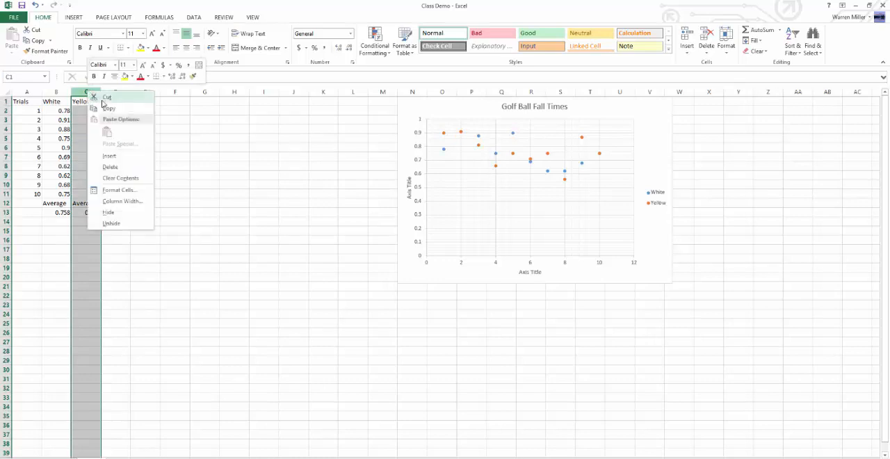
left_click(120, 157)
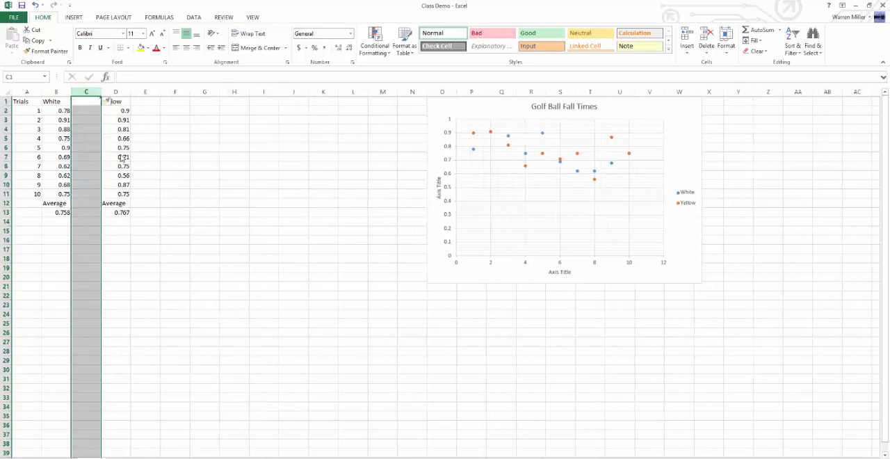
left_click(89, 128)
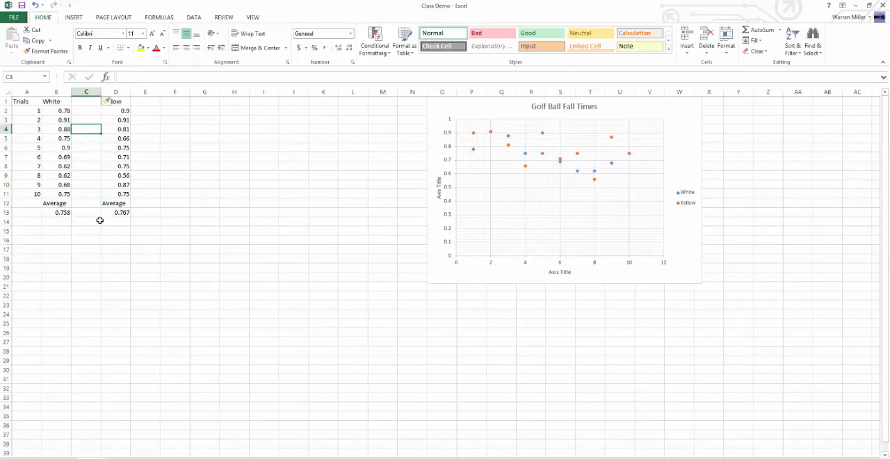
left_click(89, 110)
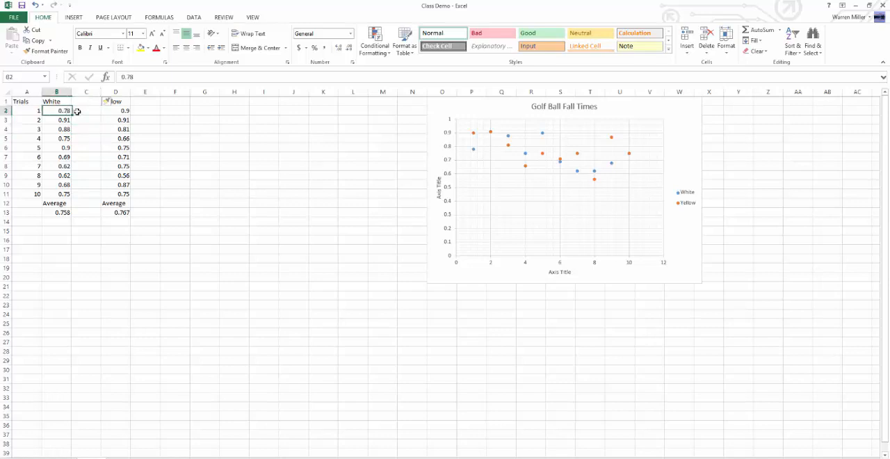
left_click(59, 215)
left_click(119, 213)
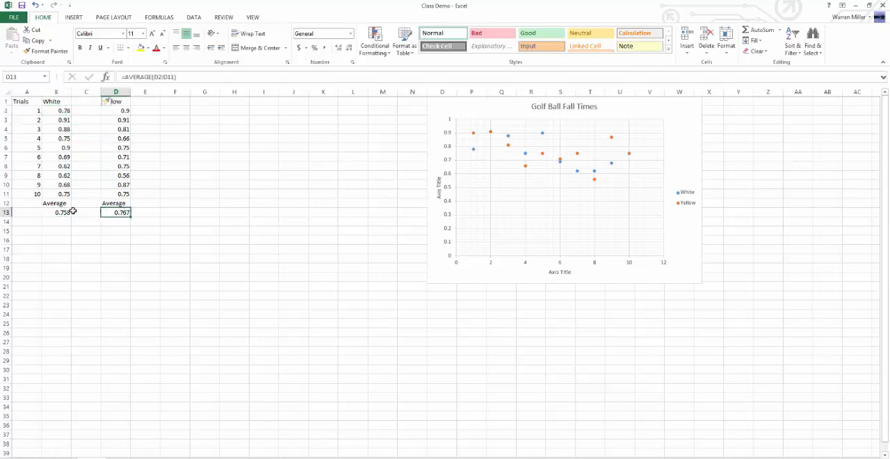
left_click(77, 212)
left_click(102, 213)
left_click(64, 212)
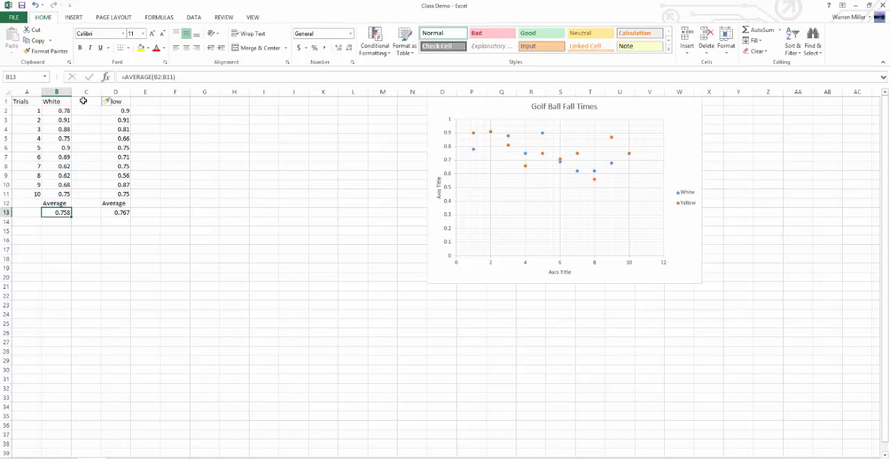
Step: Enter the heading "deviation" in cell C1 above the blank column beside the White data
left_click(83, 101)
type("deviation")
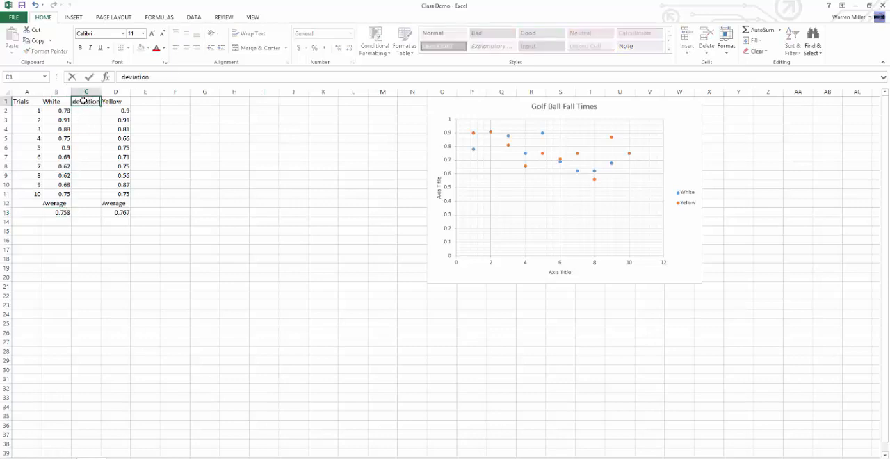
key("Return")
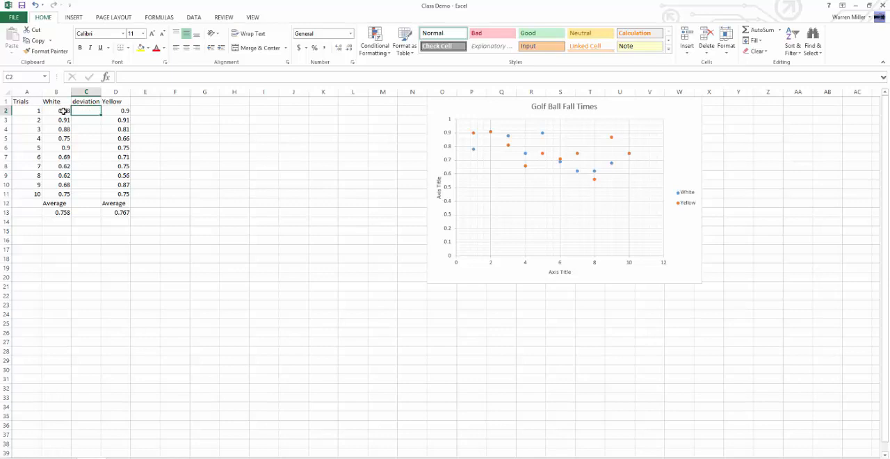
left_click(63, 111)
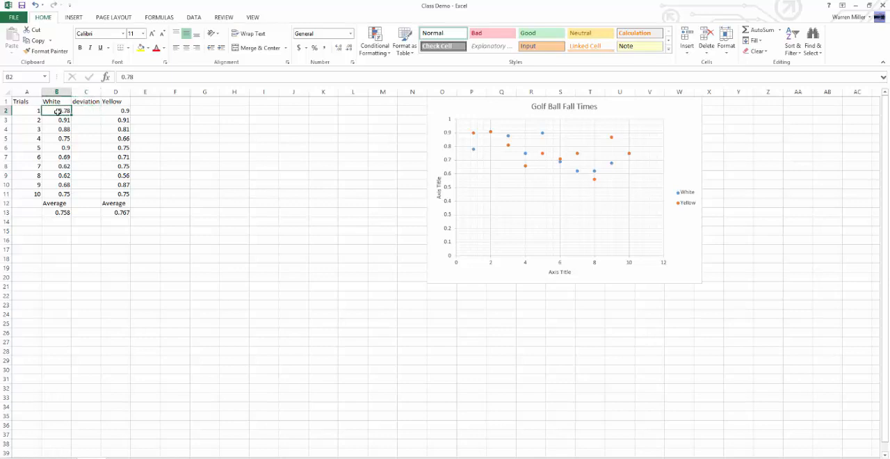
left_click(68, 213)
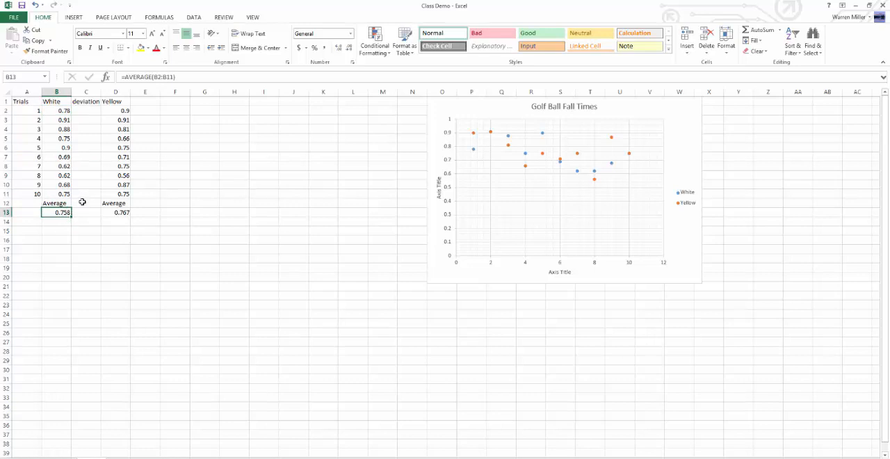
left_click(84, 109)
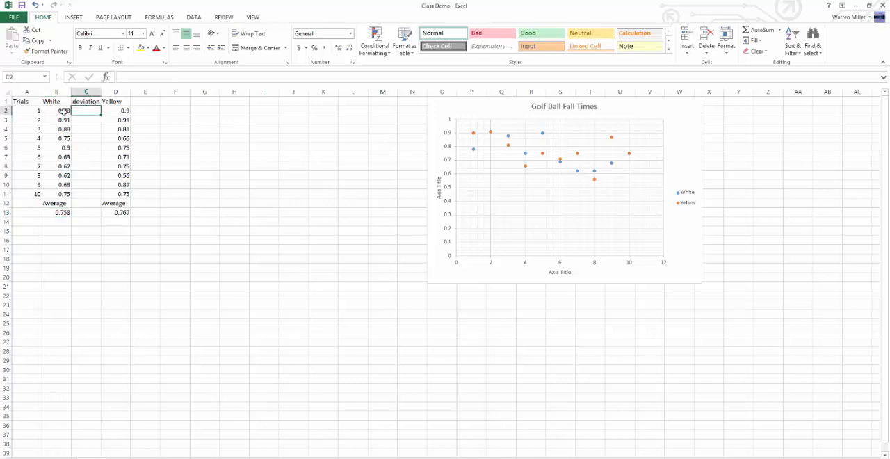
left_click(80, 208)
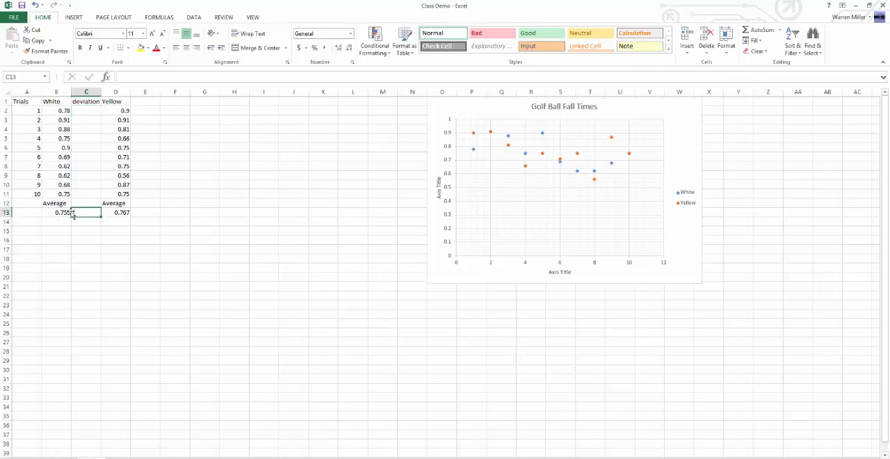
left_click(68, 211)
left_click(88, 111)
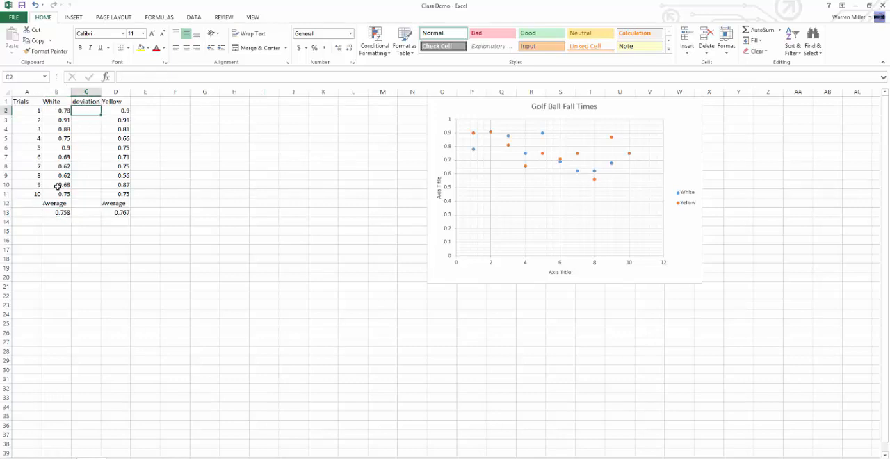
left_click(60, 212)
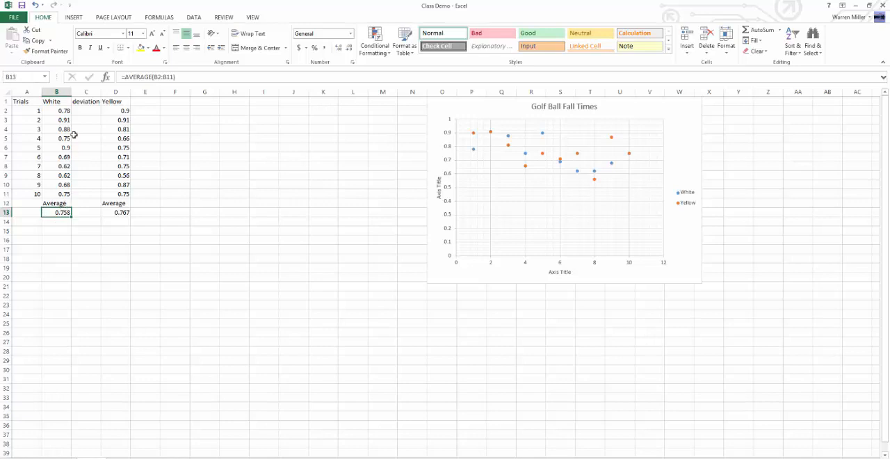
Step: Enter the formula =B2-B13 in cell C2 to subtract the White average from the first trial's time
left_click(81, 111)
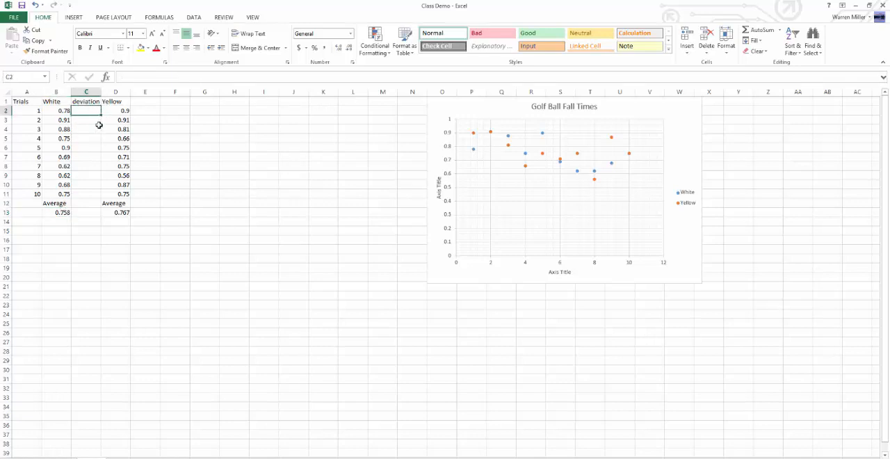
type("=")
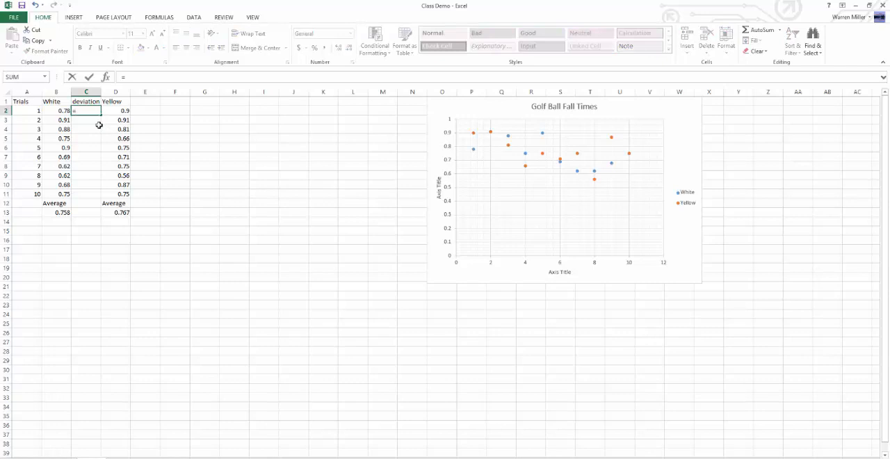
left_click(62, 110)
type("-")
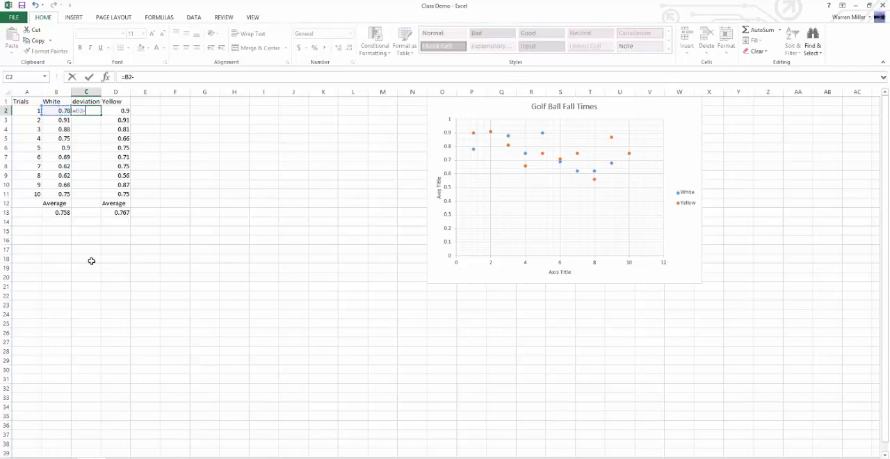
left_click(58, 213)
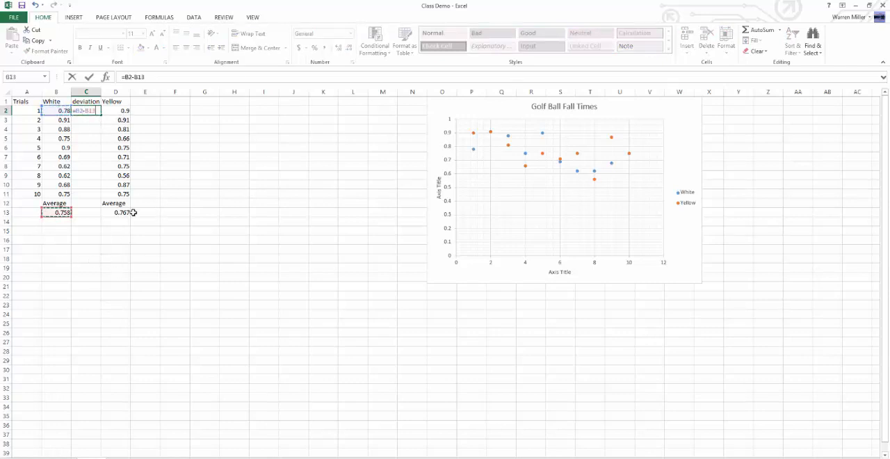
key("Return")
Step: Examine which cells the deviation formula in C2 refers to
left_click(86, 113)
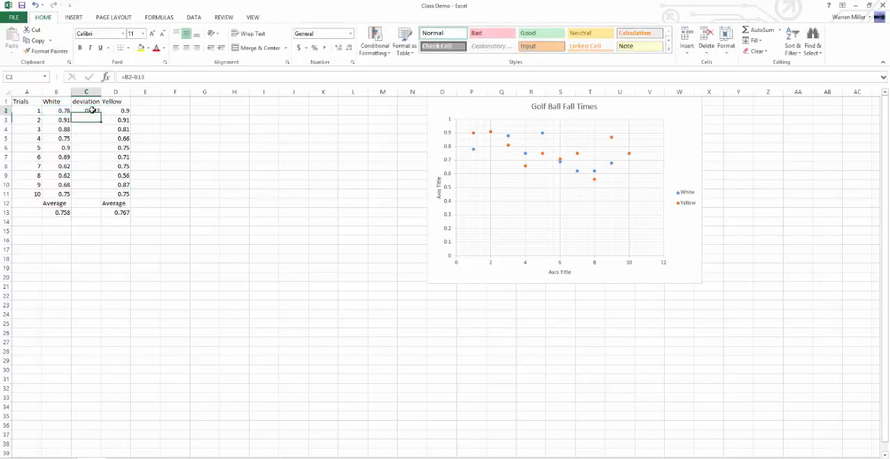
left_click(59, 111)
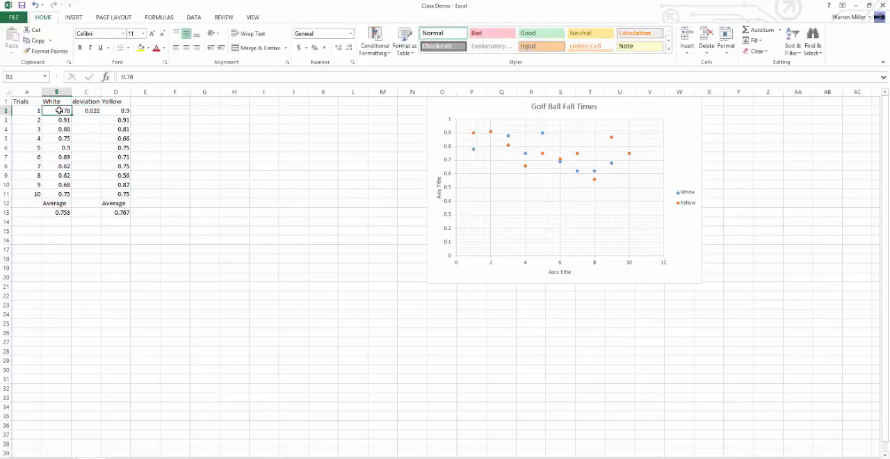
left_click(55, 214)
left_click(93, 110)
double_click(92, 110)
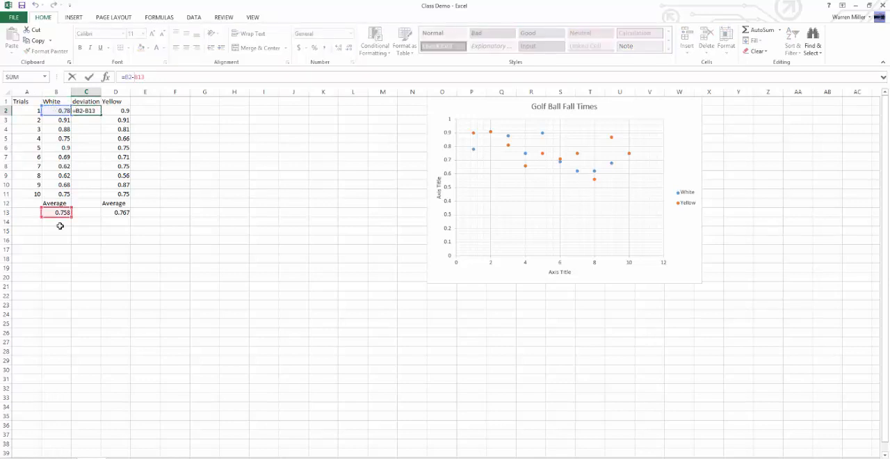
left_click(268, 199)
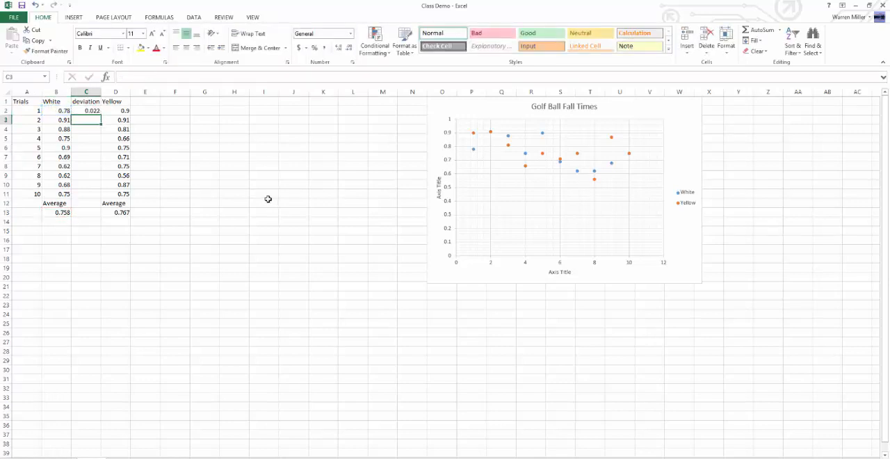
Step: Fill the deviation formula from C2 down through C11 for the remaining White trials
left_click(85, 110)
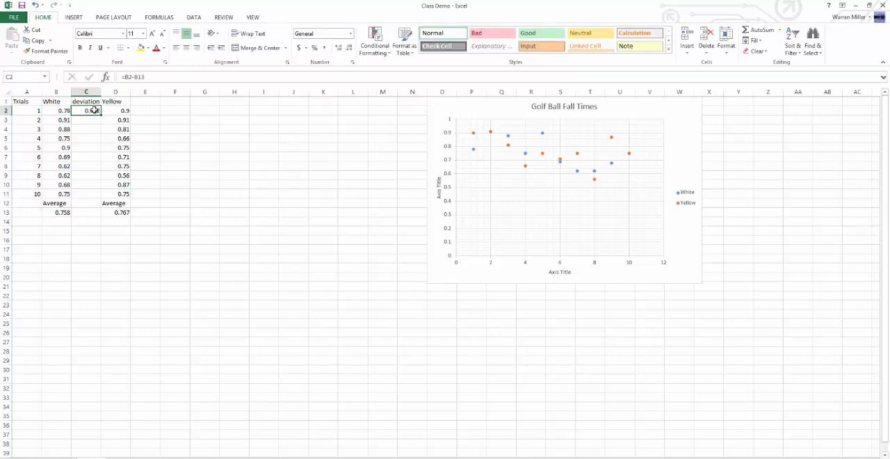
left_click_drag(102, 115, 102, 197)
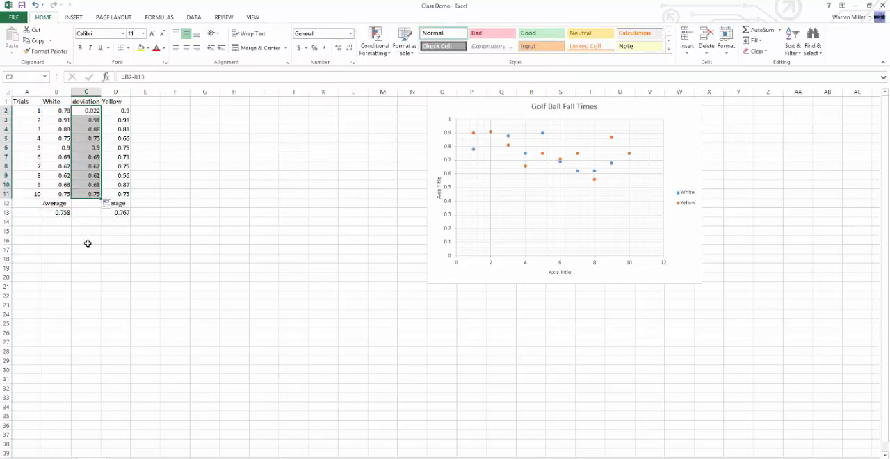
left_click(87, 240)
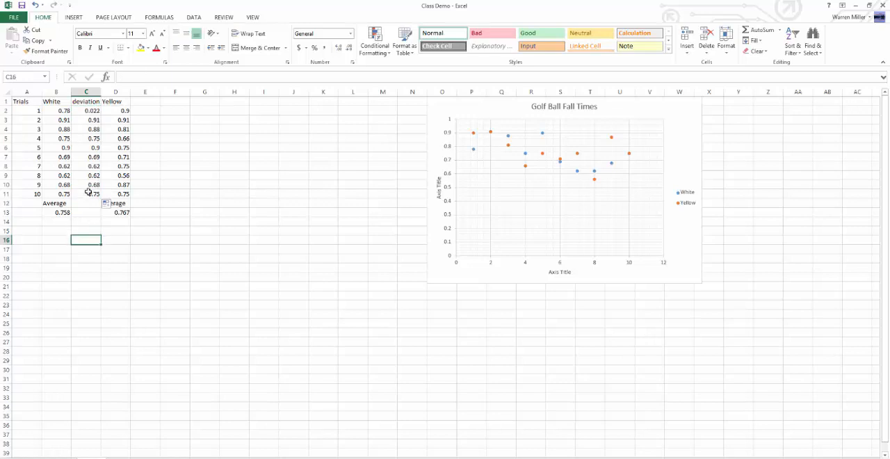
Step: Compare the filled deviation values in column C with the corresponding White times in column B
left_click(92, 119)
left_click(62, 119)
left_click(91, 120)
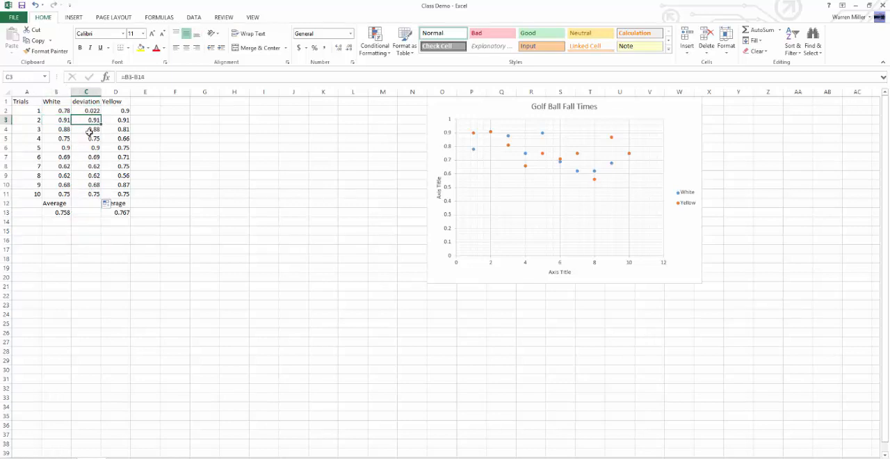
left_click(89, 131)
left_click(63, 137)
left_click(90, 131)
left_click(63, 131)
left_click(91, 131)
left_click(63, 136)
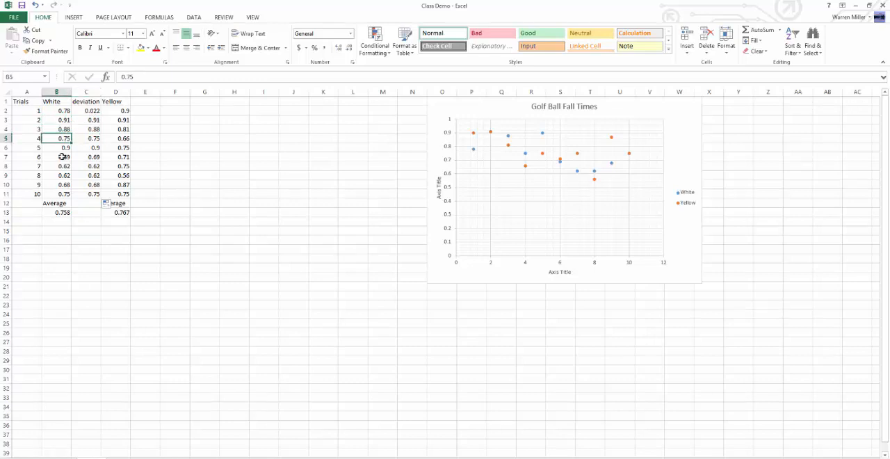
left_click(89, 139)
Step: Examine which cells the filled deviation formulas in C3 through C11 refer to
left_click(88, 118)
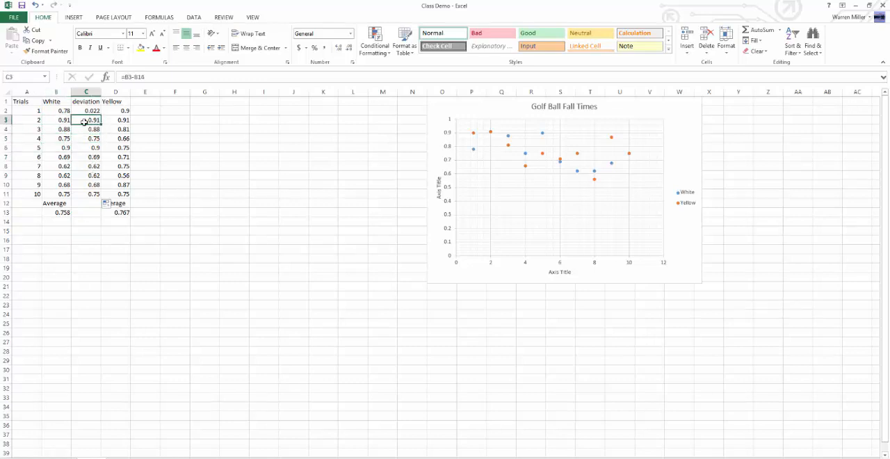
left_click(138, 77)
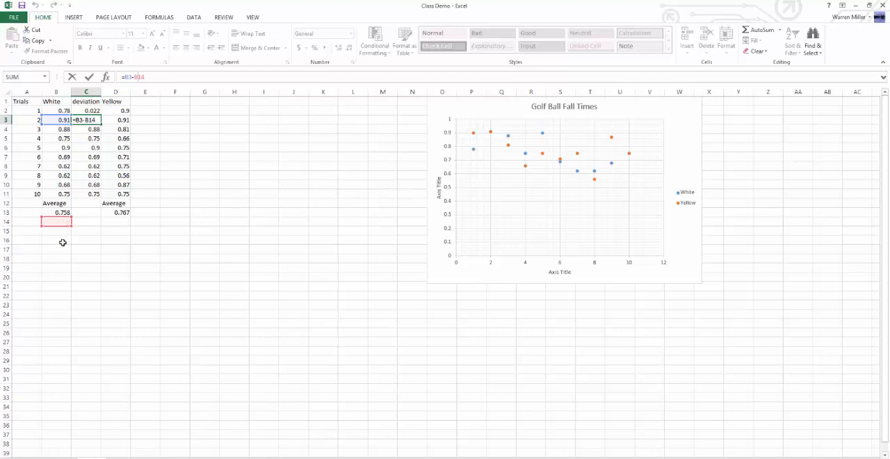
key("Return")
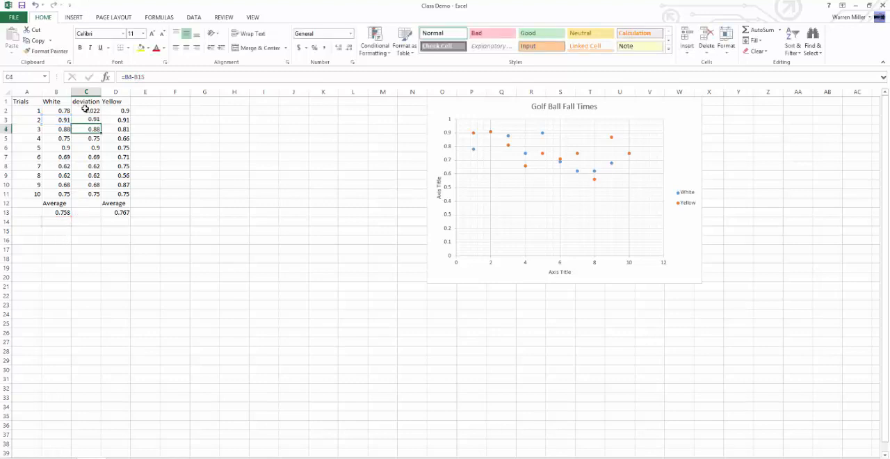
double_click(94, 129)
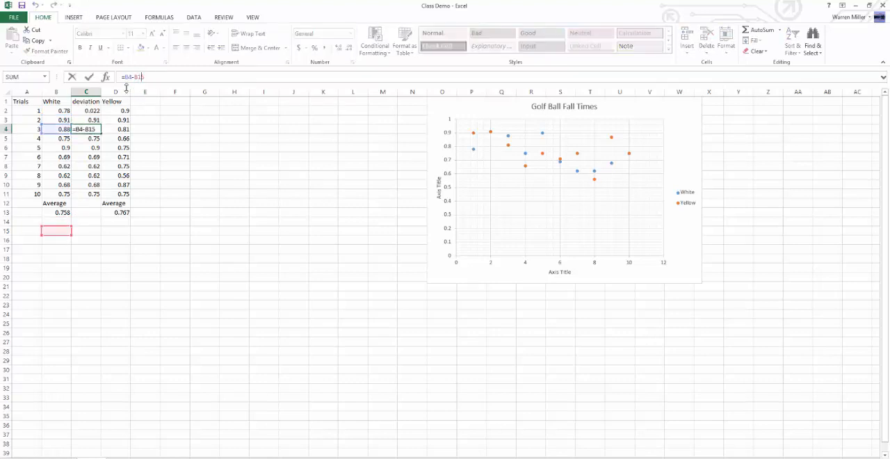
key("Return")
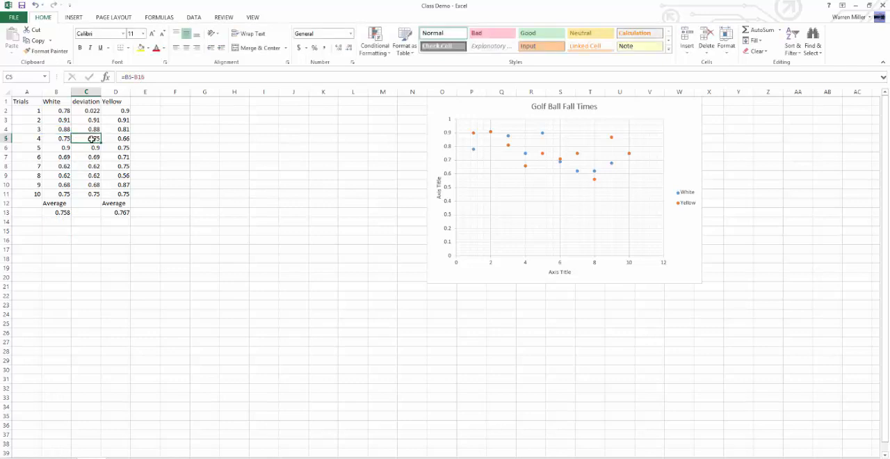
double_click(94, 138)
key("Return")
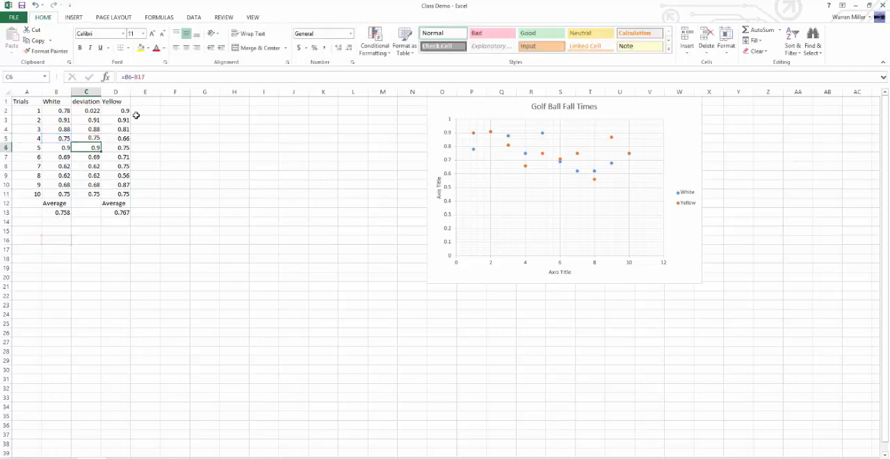
left_click(135, 78)
key("Return")
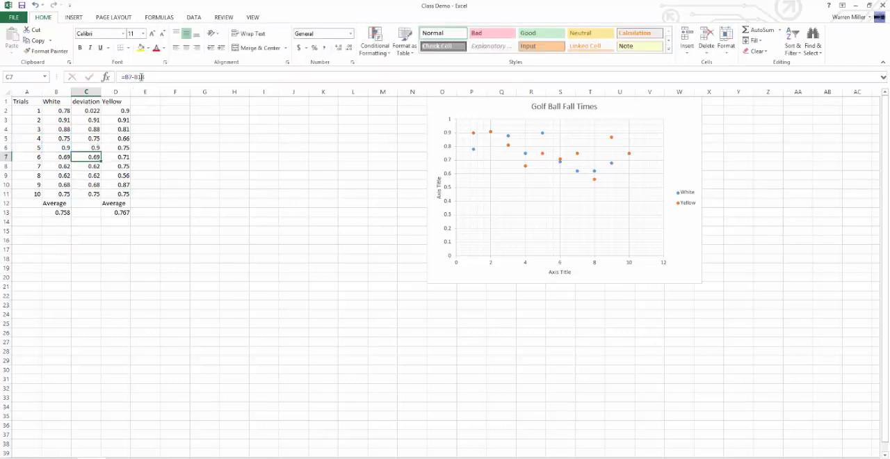
left_click(142, 77)
key("Return")
left_click(133, 81)
key("Return")
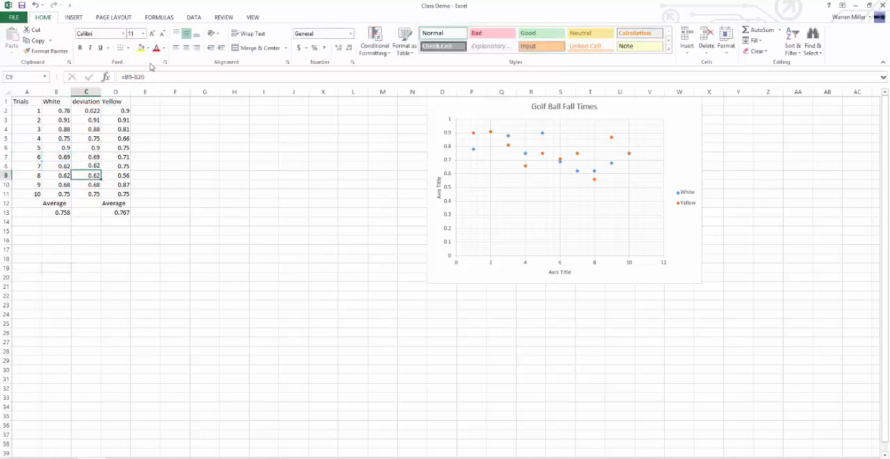
left_click(141, 80)
key("Return")
key("F2")
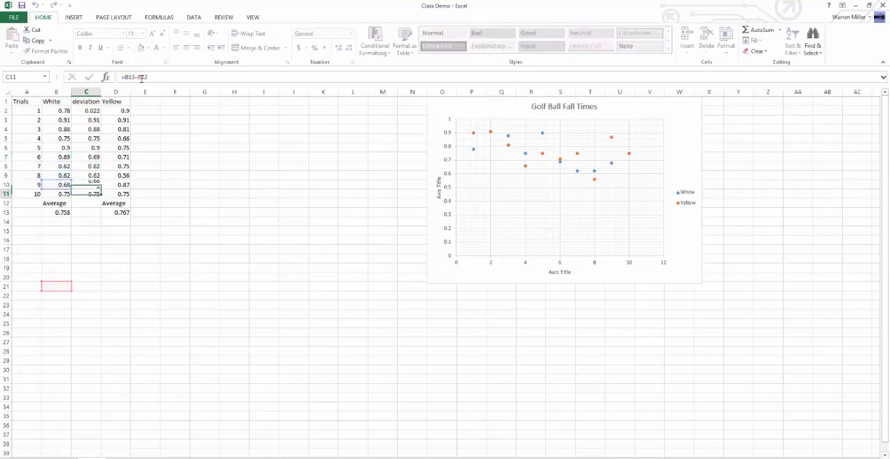
key("Return")
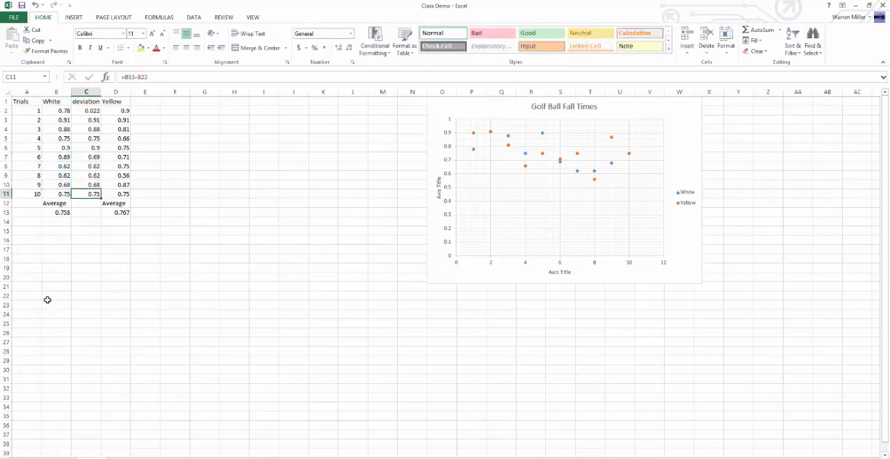
left_click(84, 284)
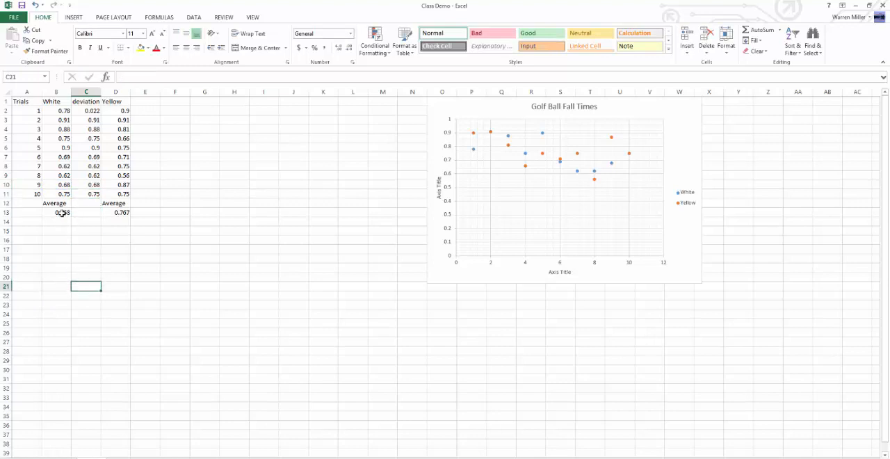
Step: Name the White average cell B13 "whiteave"
left_click(63, 214)
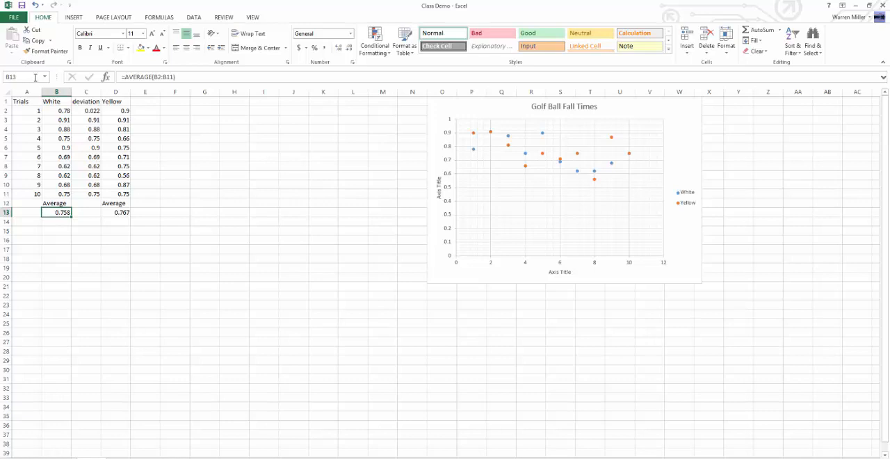
left_click(13, 77)
type("whiteave")
left_click(81, 222)
Step: Change the deviation formula in C2 to =B2-whiteave so it subtracts the named White average
left_click(97, 111)
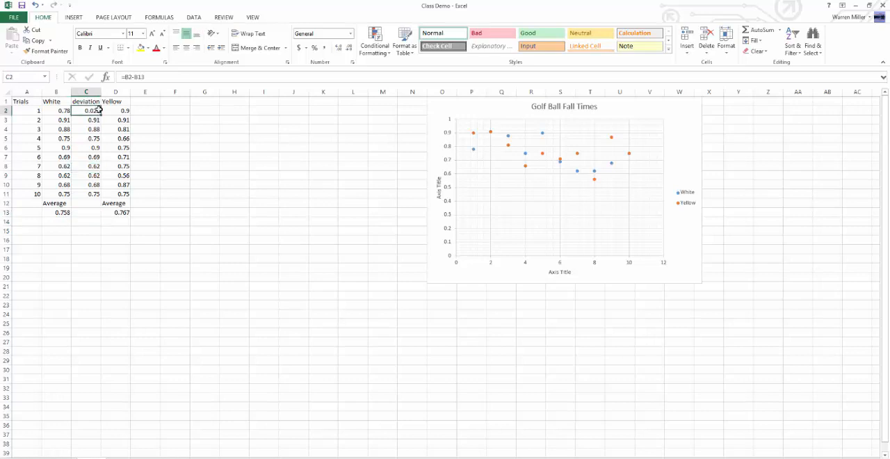
key("F2")
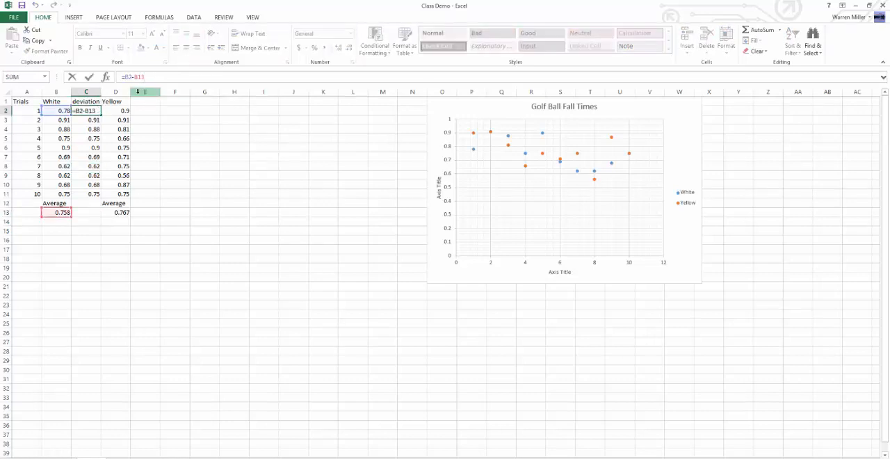
key("BackSpace")
key("BackSpace")
key("BackSpace")
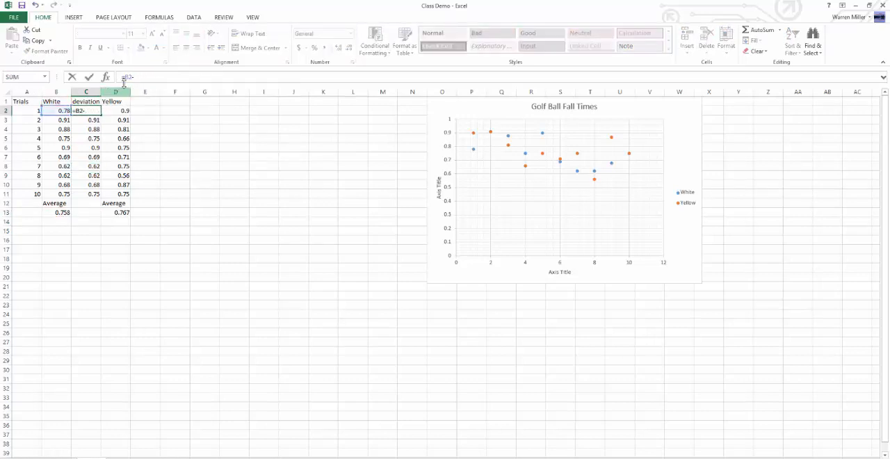
left_click(59, 212)
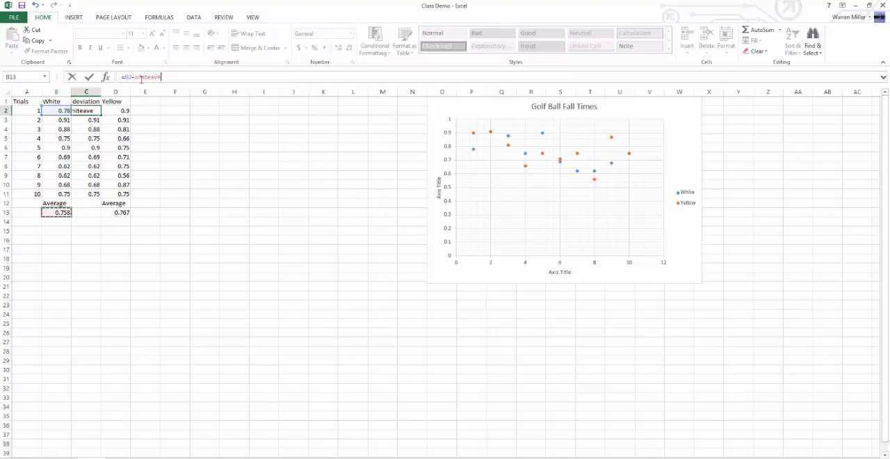
key("Return")
Step: Fill the revised deviation formula from C2 down through C11 for the remaining White trials
left_click(97, 112)
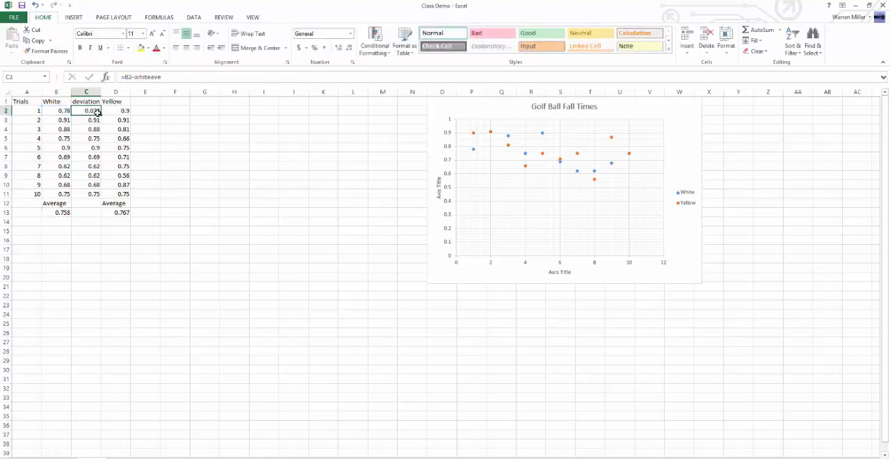
left_click_drag(101, 116, 105, 198)
left_click(227, 210)
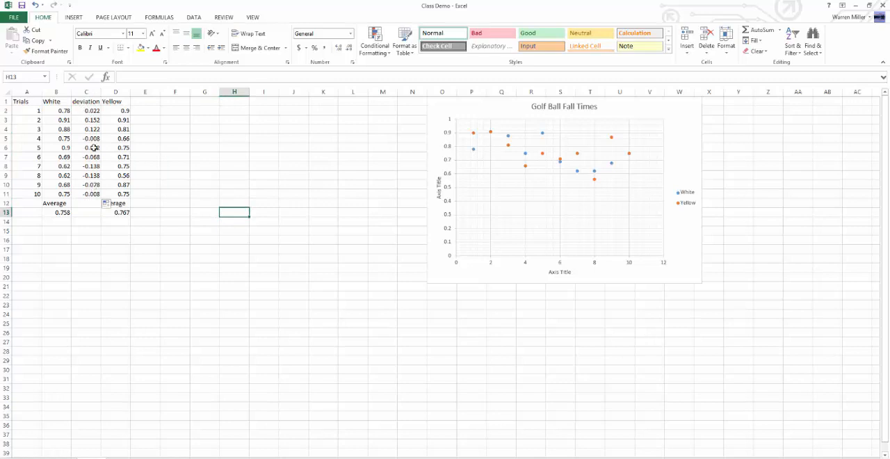
left_click(87, 110)
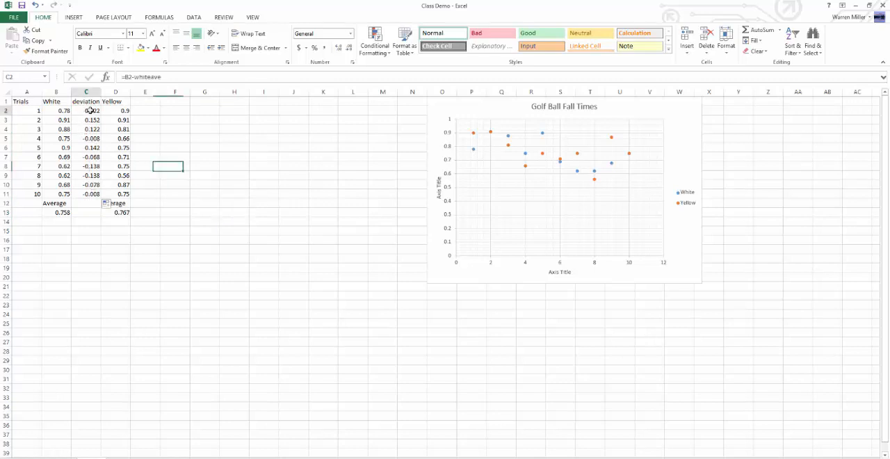
Step: Insert a blank column D between the deviation column and the Yellow data
left_click(64, 214)
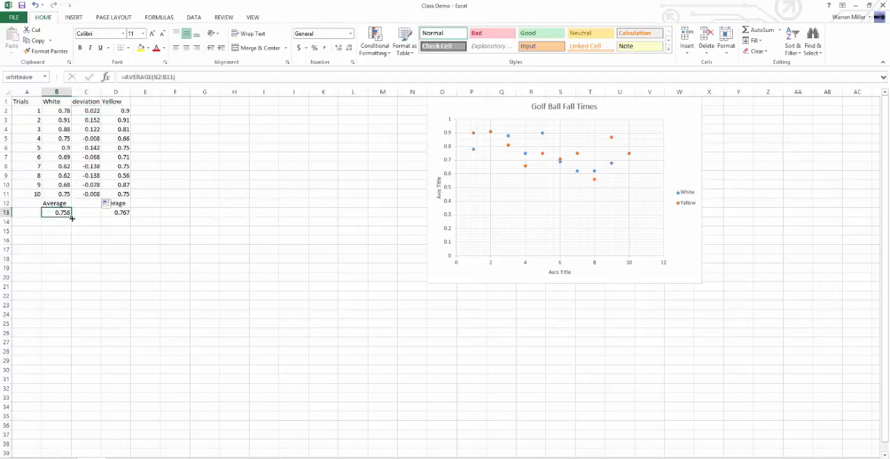
right_click(121, 92)
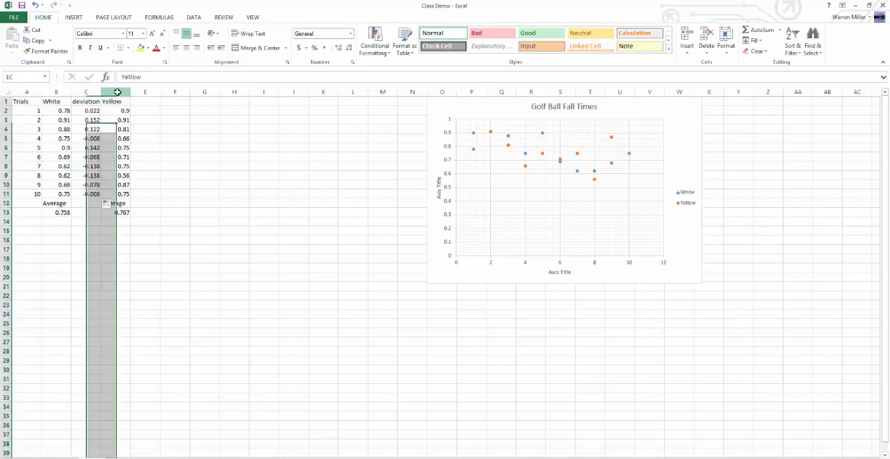
left_click(143, 158)
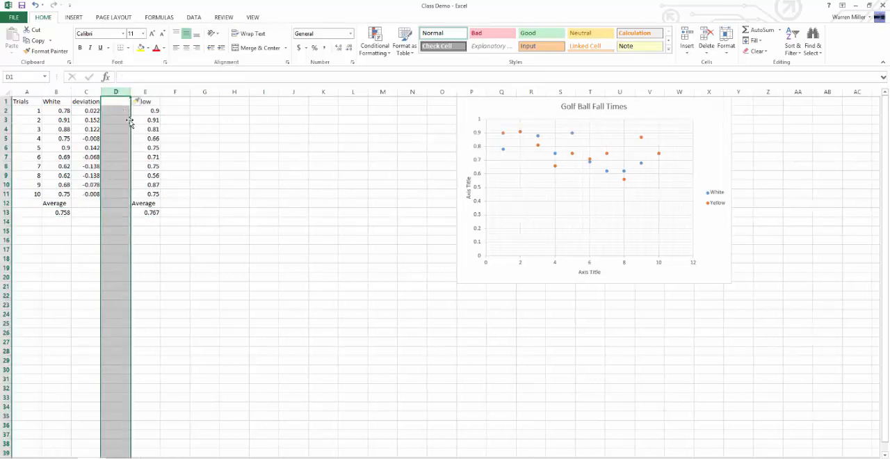
Step: Fill the White average formula from B13 across into C13 to average the deviations
left_click(56, 212)
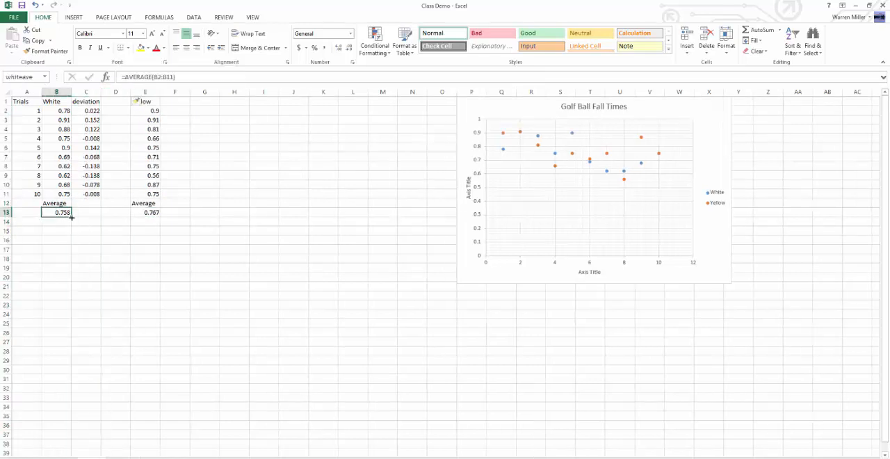
mouse_move(73, 216)
left_mouse_down()
mouse_move(131, 215)
mouse_move(68, 215)
left_mouse_up()
left_click_drag(71, 216, 100, 216)
left_click(95, 213)
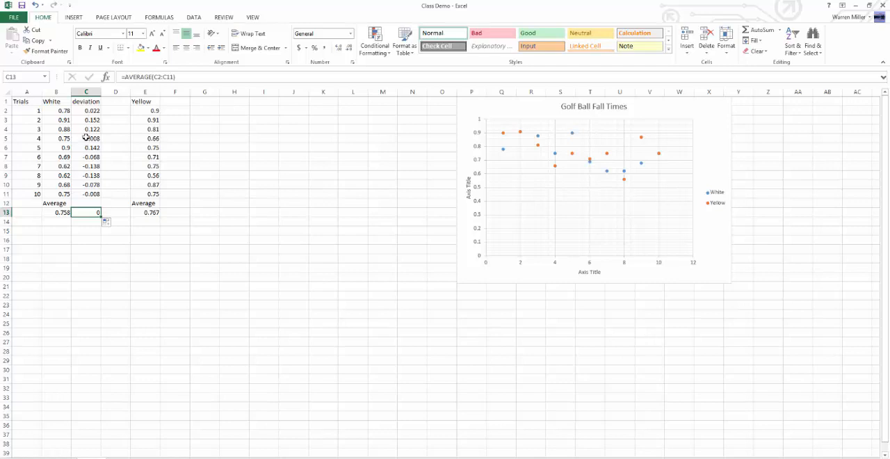
left_click(84, 231)
left_click(87, 205)
left_click(96, 194)
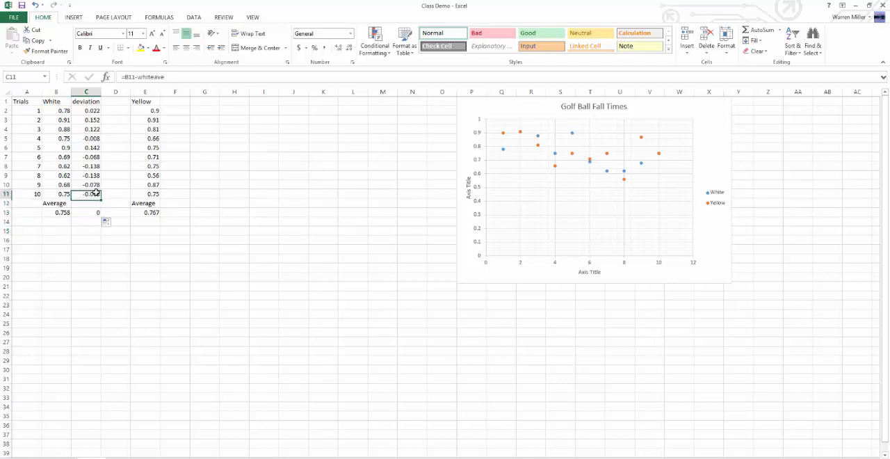
Step: Enter the heading "Square dev" in cell D1 and widen column D to fit it
left_click(117, 102)
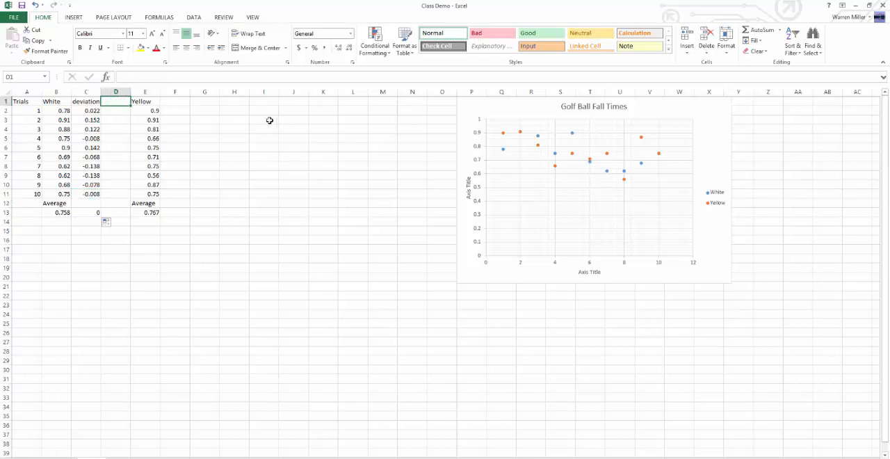
type("Square")
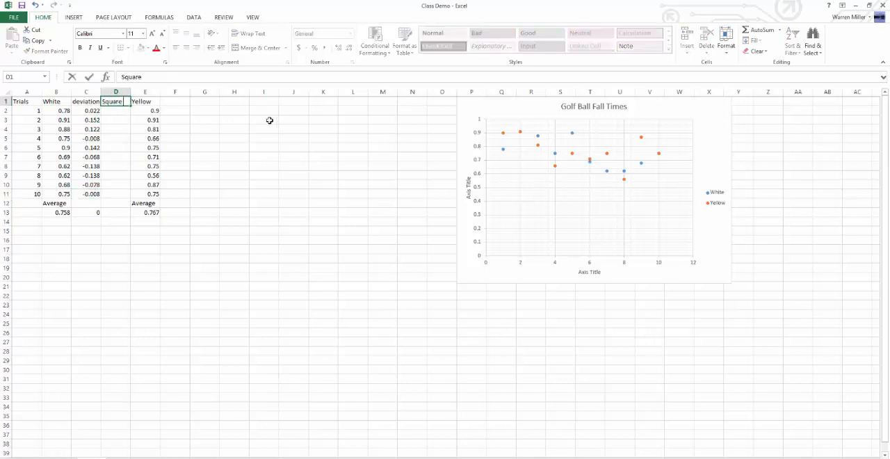
type(" dev")
key("Return")
double_click(130, 92)
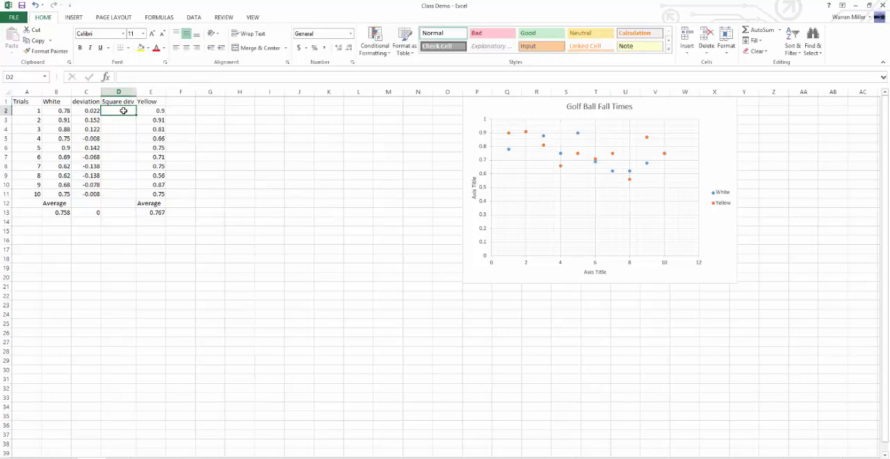
Step: Enter the formula =C2^2 in cell D2 to square the first White trial's deviation
type("=")
left_click(86, 110)
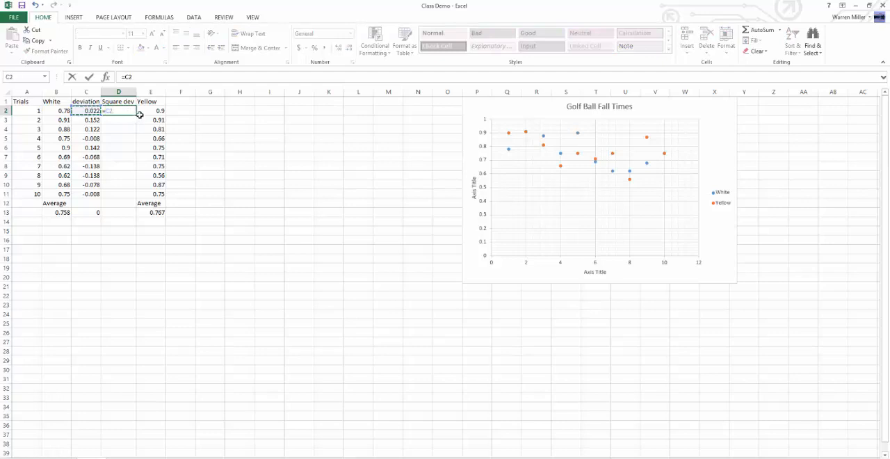
type("^2")
key("Return")
Step: Fill the squared deviation formula from D2 down through D11 for the remaining White trials
left_click(118, 111)
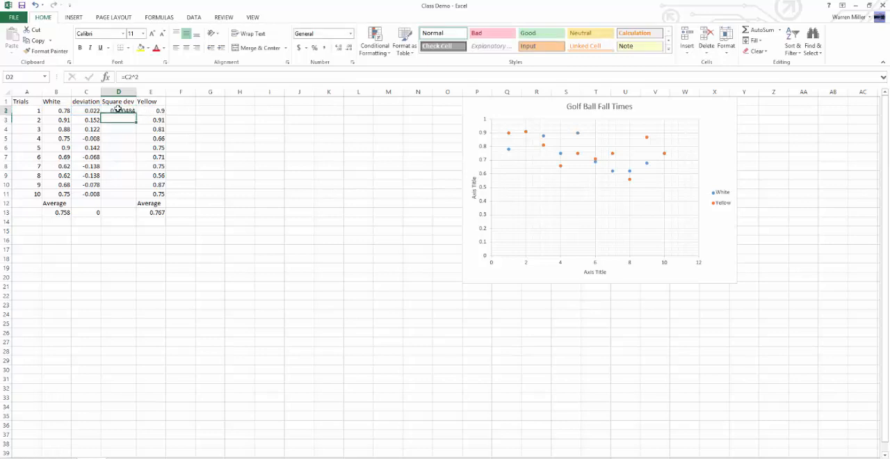
left_click(88, 108)
left_click(119, 110)
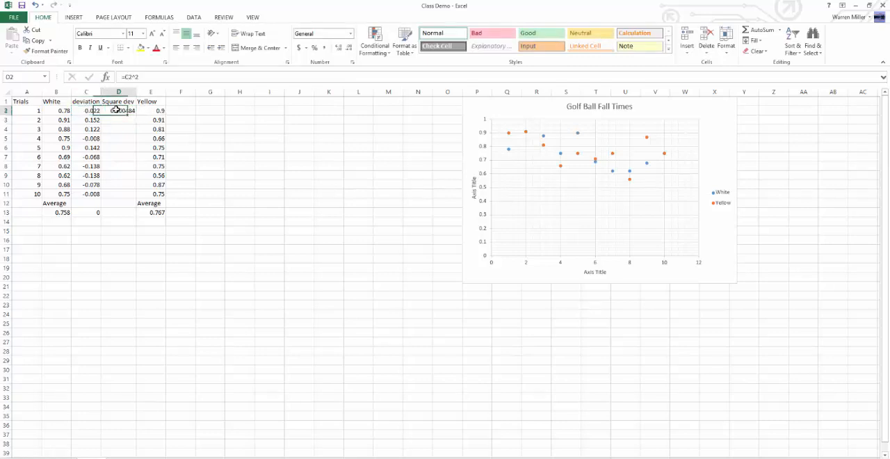
left_click_drag(137, 126, 132, 197)
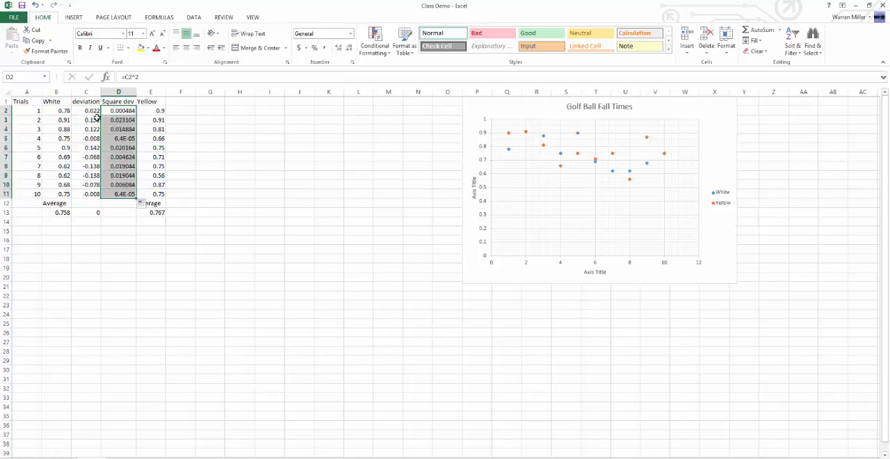
Step: Enter the label "Variance" in cell D12 beneath the squared deviations
left_click(113, 204)
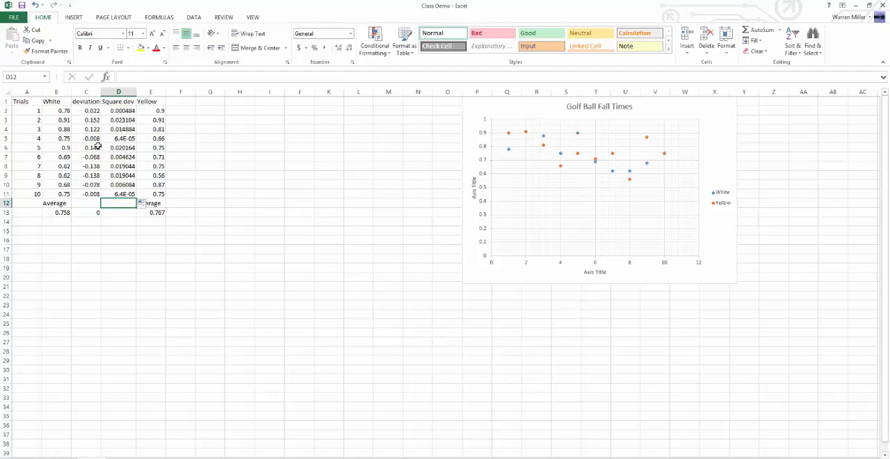
type("Variance")
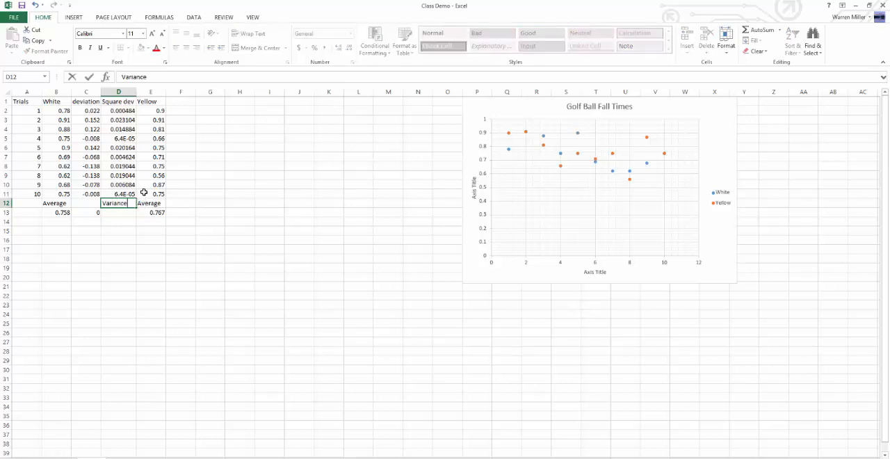
key("Return")
left_click(119, 198)
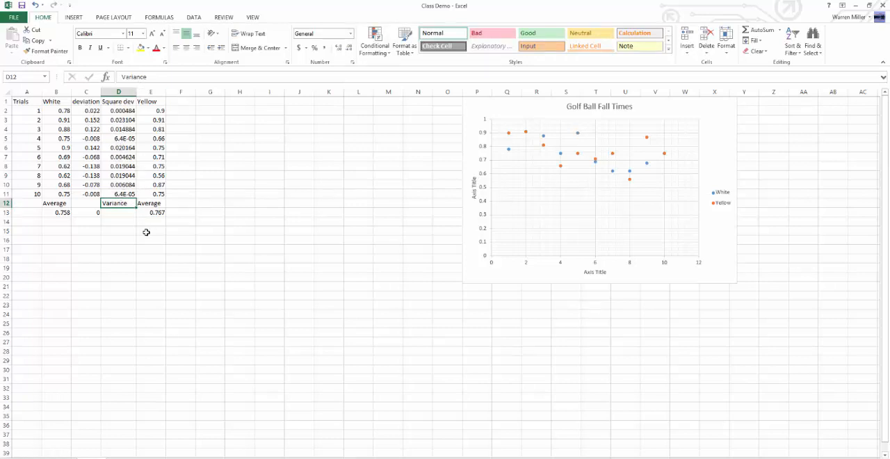
Step: Fill the average formula from C13 across into D13 to average the White squared deviations
left_click(117, 215)
left_click(94, 217)
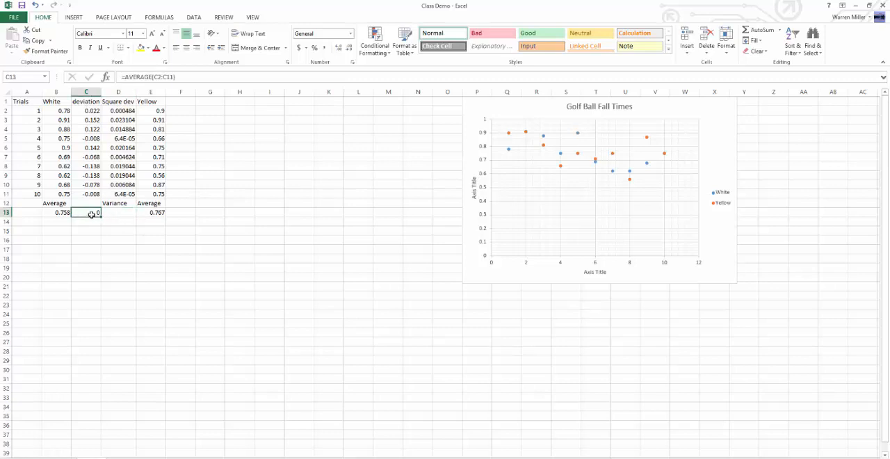
left_click_drag(100, 216, 126, 215)
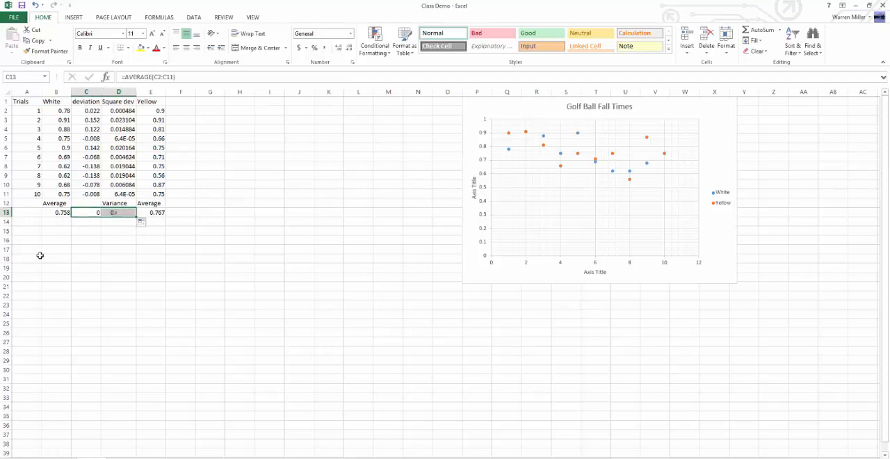
left_click(124, 217)
Step: Insert a blank column between the Square dev and Yellow columns
left_click(132, 91)
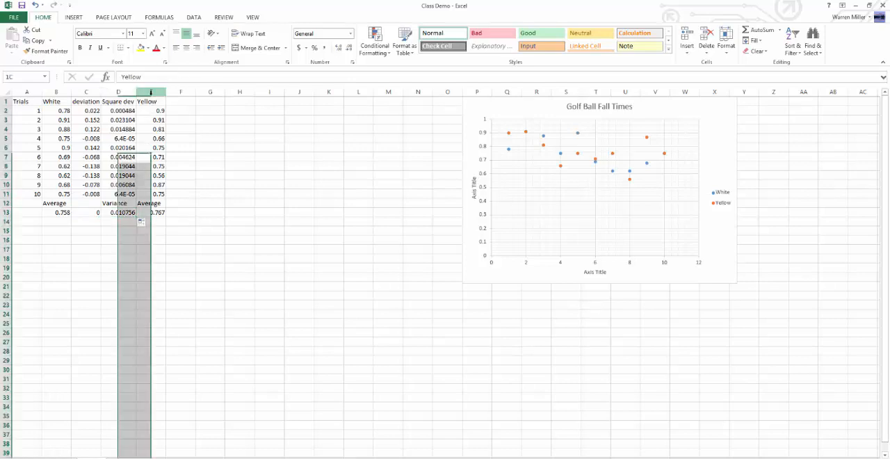
left_click(151, 92)
right_click(153, 92)
left_click(181, 154)
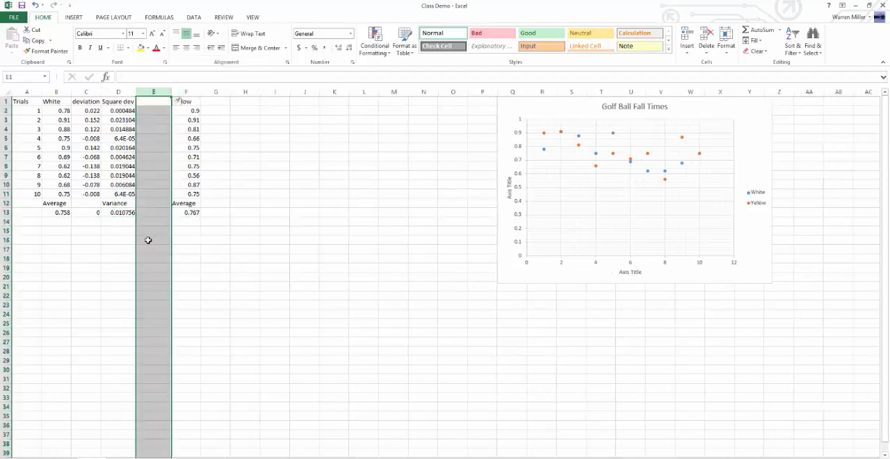
left_click(150, 209)
left_click(118, 102)
left_click(59, 111)
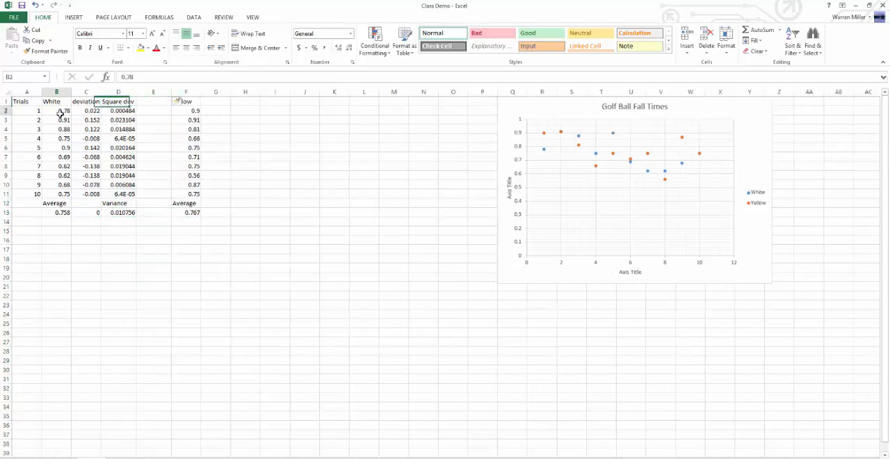
Step: Enter the label "Standard Deviation" in cell D14 below the White variance
left_click(116, 213)
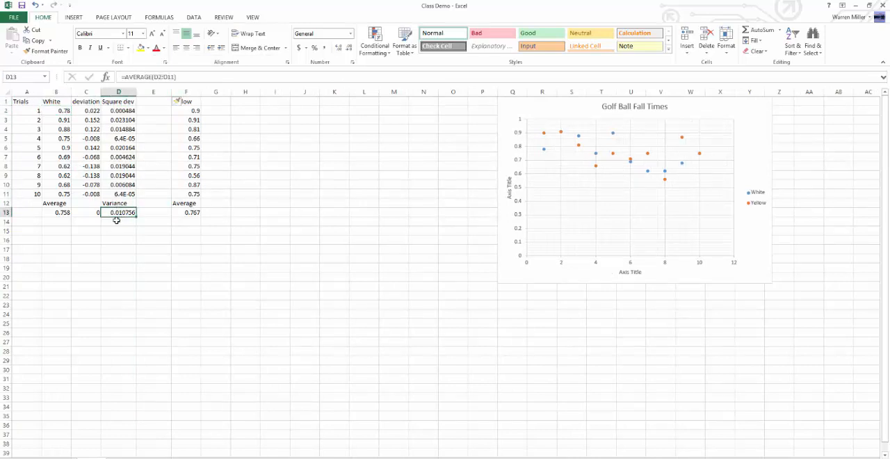
left_click(116, 221)
type("Standard Deviation")
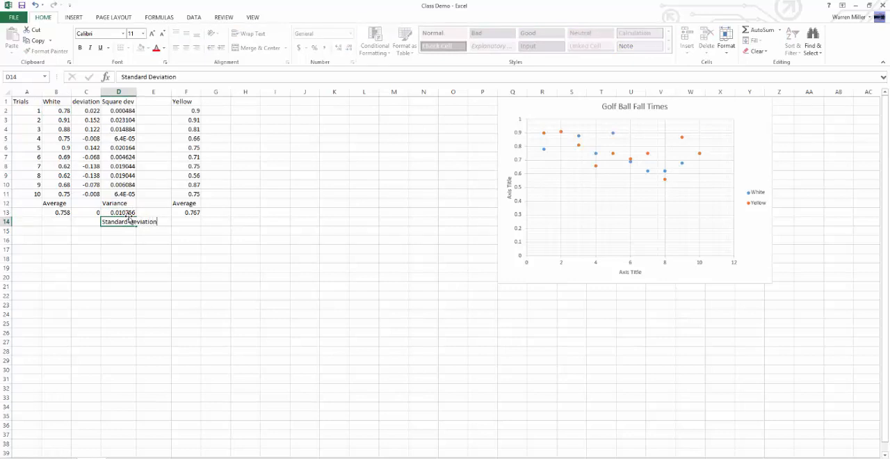
key("Return")
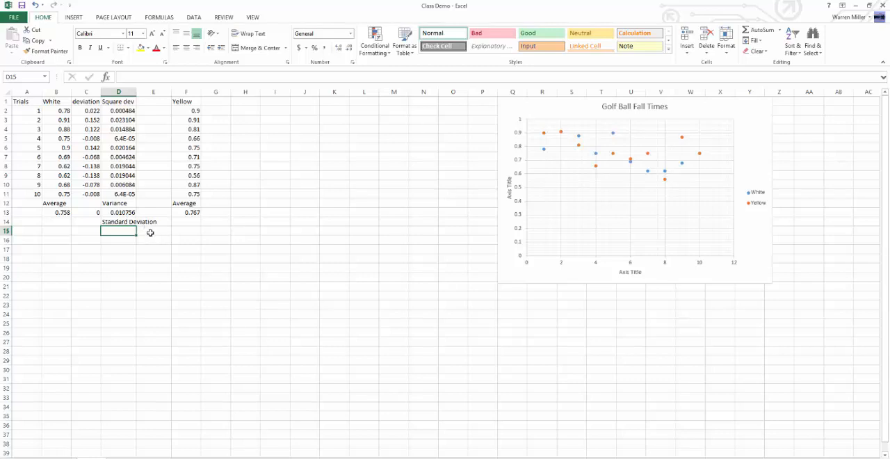
Step: Enter the formula =sqrt(D13) in cell D15 to calculate the White standard deviation
type("=")
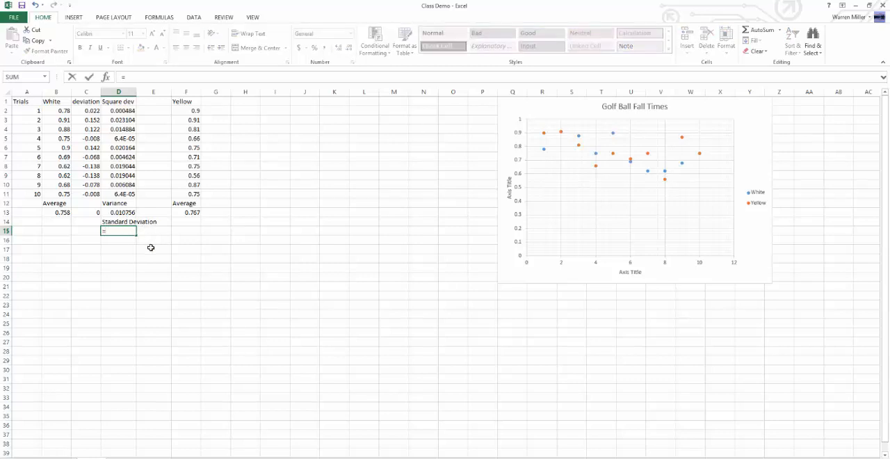
type("sq")
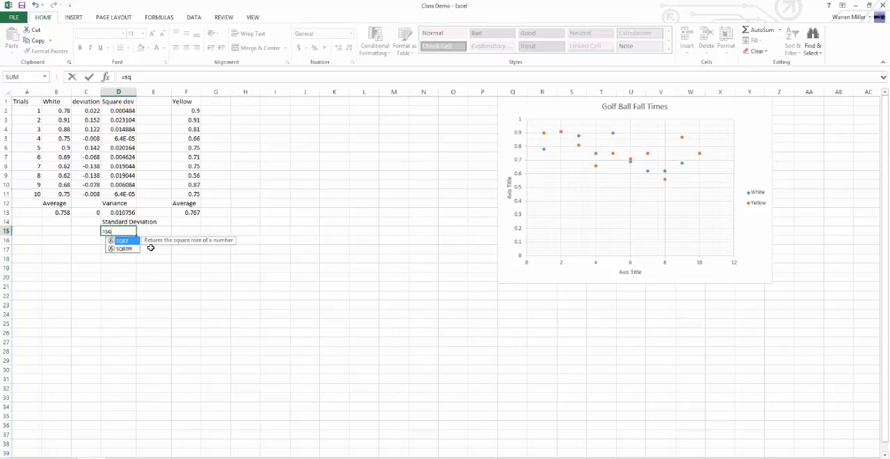
type("rt(")
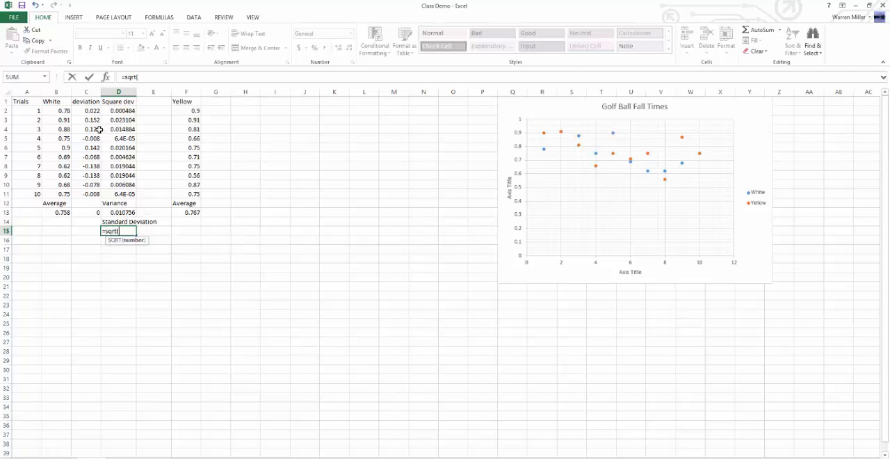
left_click(119, 213)
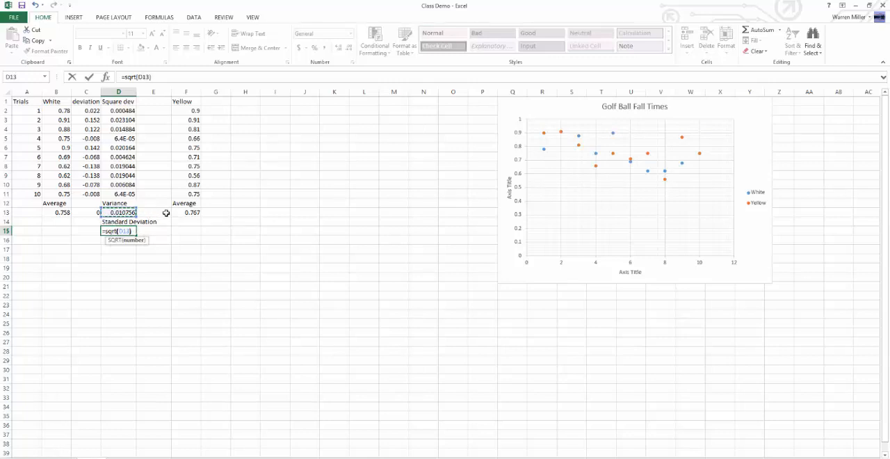
type(")")
key("Return")
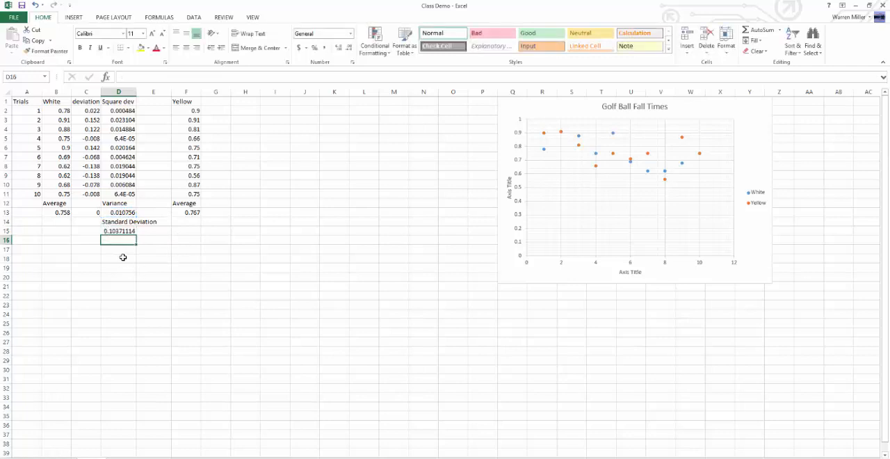
Step: Format the standard deviation in D15 to show two decimal places
left_click(120, 231)
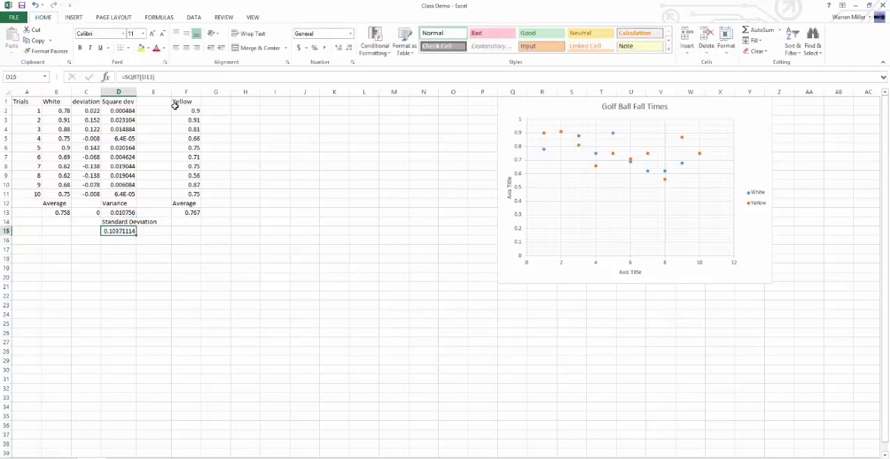
left_click(340, 48)
left_click(339, 48)
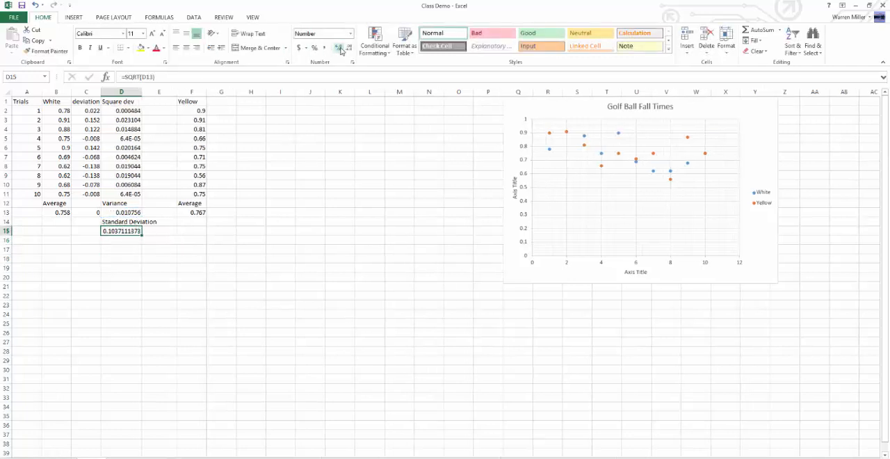
left_click(350, 48)
left_click(349, 48)
left_click(349, 48)
left_click(349, 48)
left_click(350, 48)
left_click(349, 48)
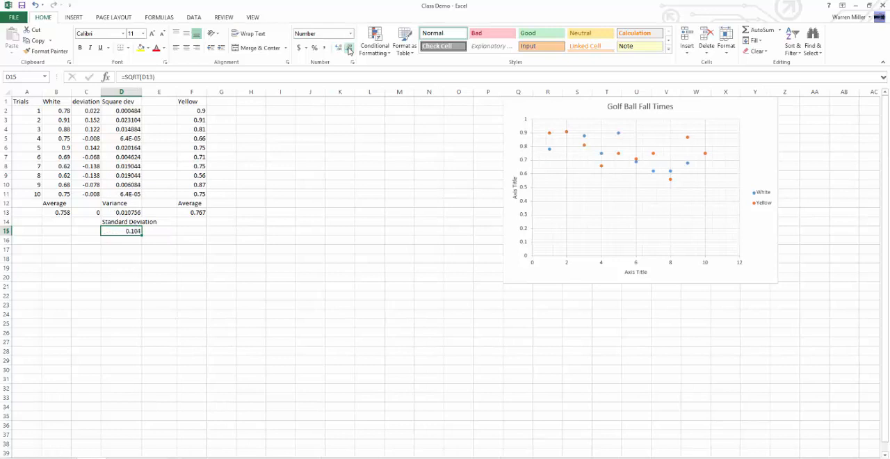
left_click(349, 48)
Step: Add the unit to the label in D14 so it reads "Standard Deviation (s)"
key("Up")
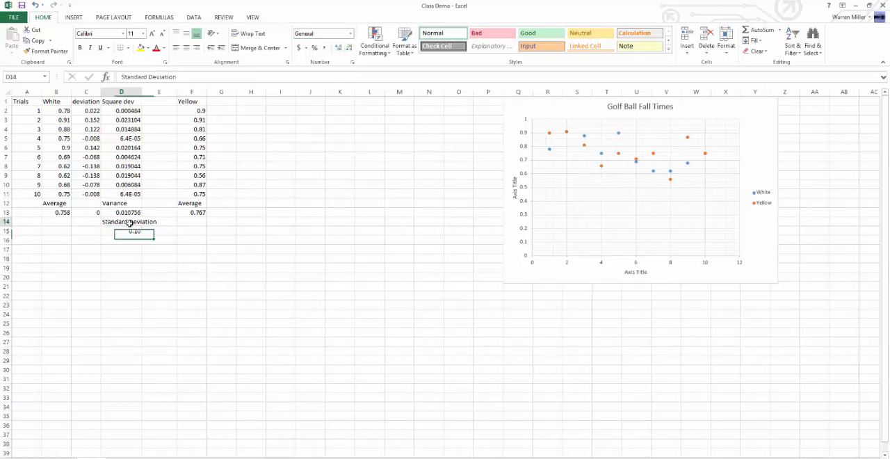
left_click(187, 77)
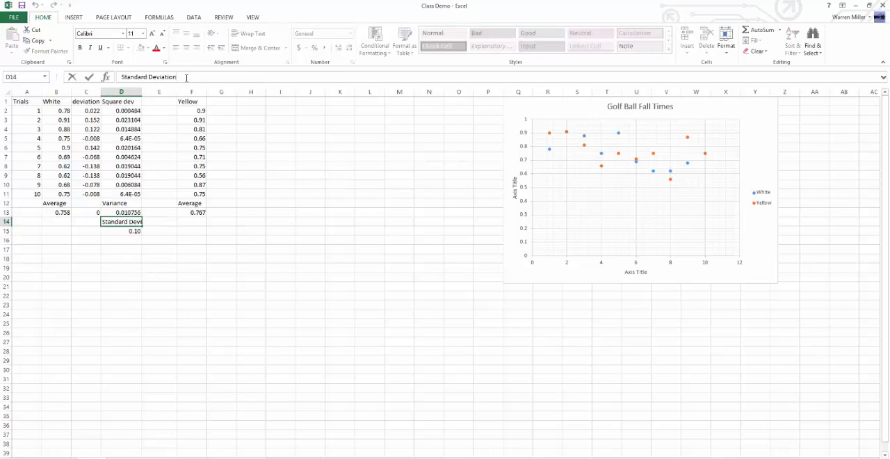
type("(s)")
key("Return")
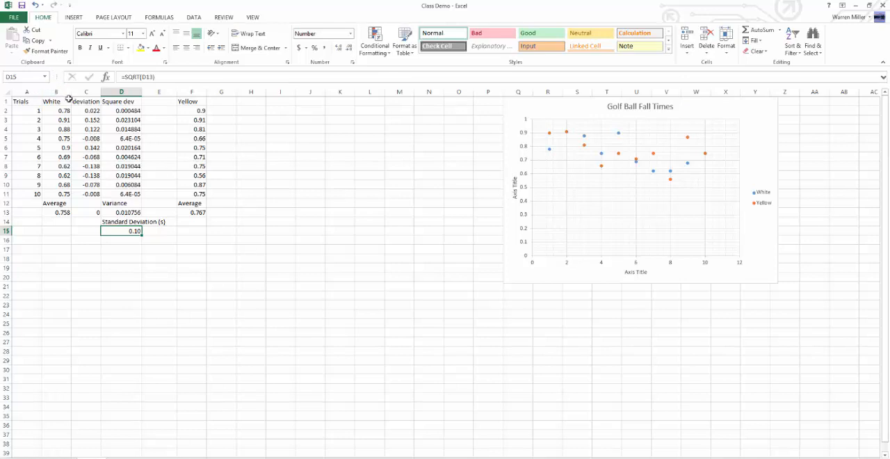
Step: Widen column D to fit the full standard deviation label
left_click(155, 256)
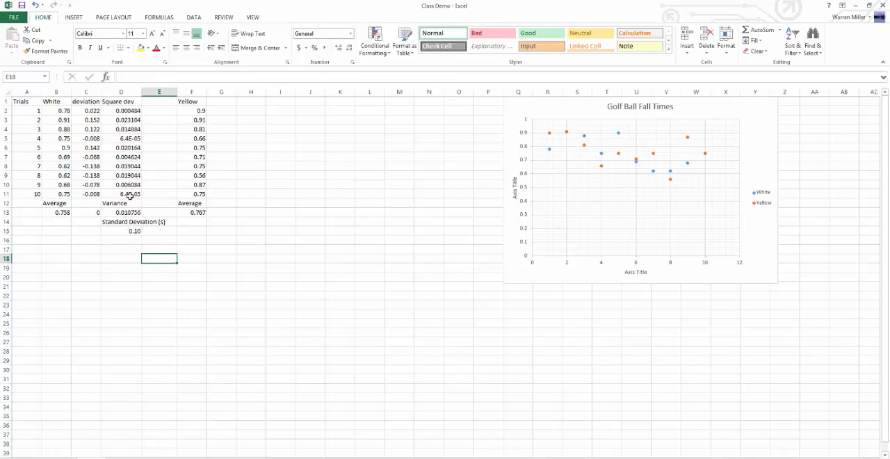
key("Up")
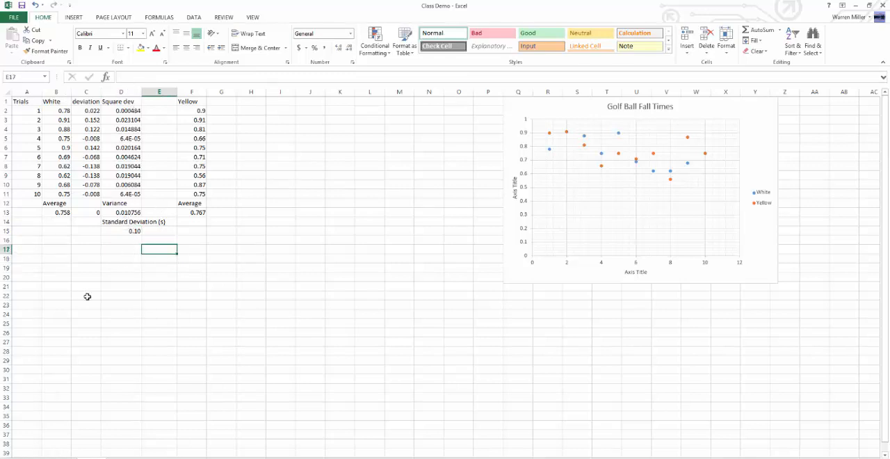
left_click_drag(142, 92, 167, 98)
key("Up")
key("Left")
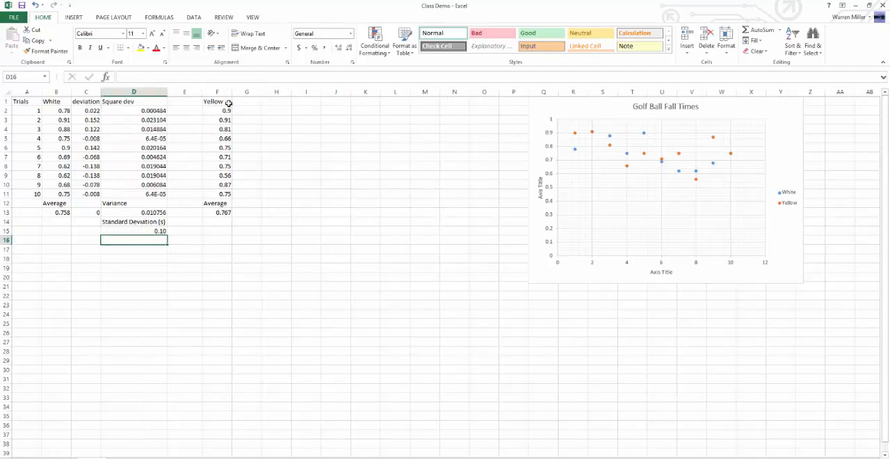
Step: Enter the formula =F2-yellowave in cell G2 to get the first Yellow trial's deviation from the average
left_click(217, 220)
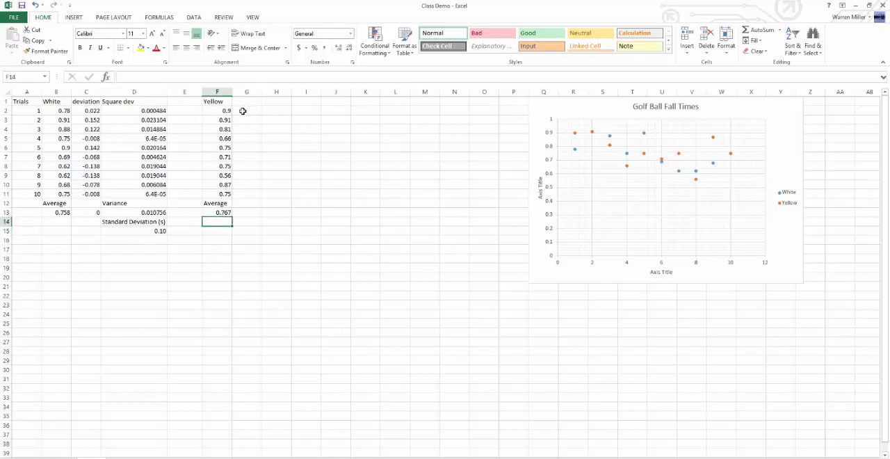
left_click(225, 212)
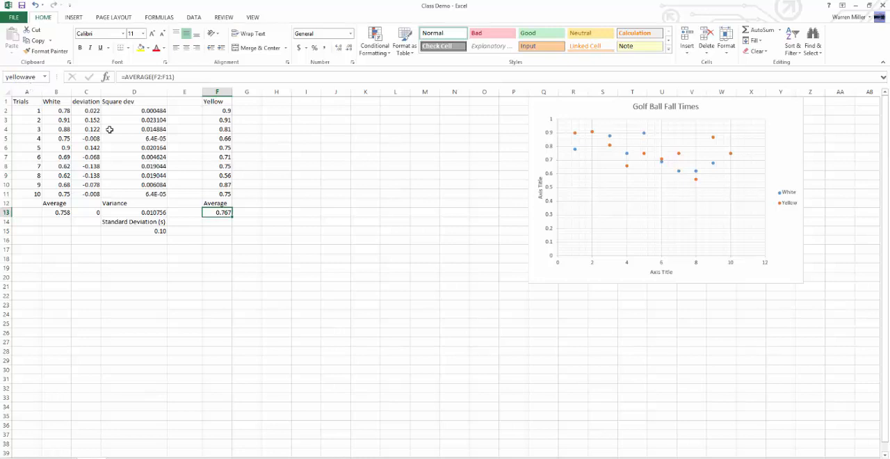
left_click(242, 213)
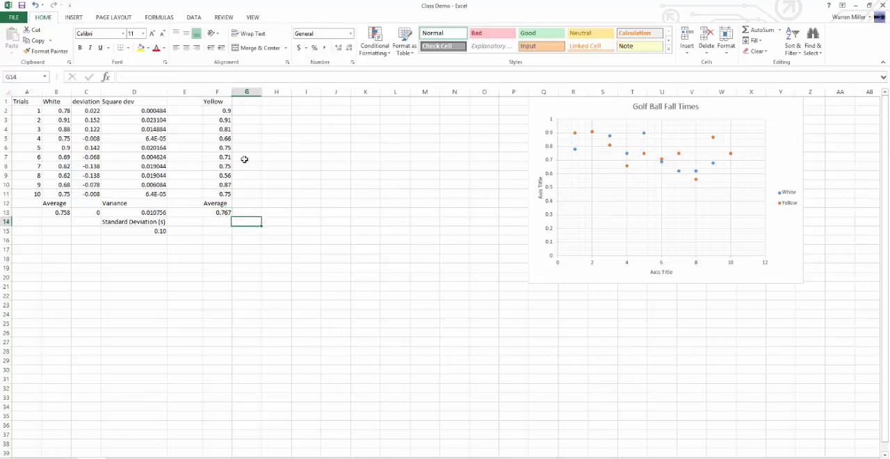
left_click(241, 110)
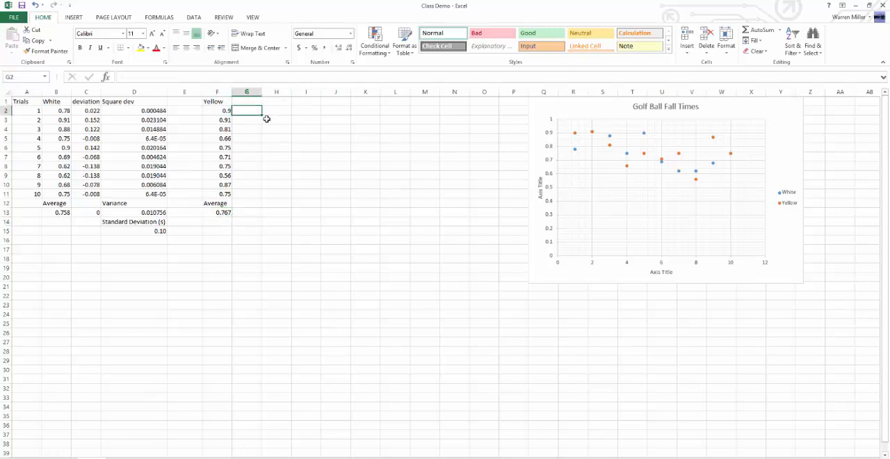
type("=")
left_click(225, 110)
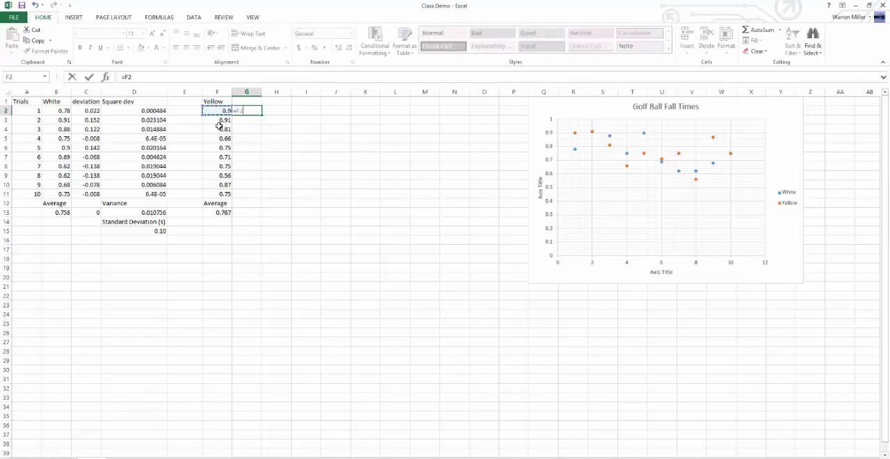
type("-")
left_click(223, 211)
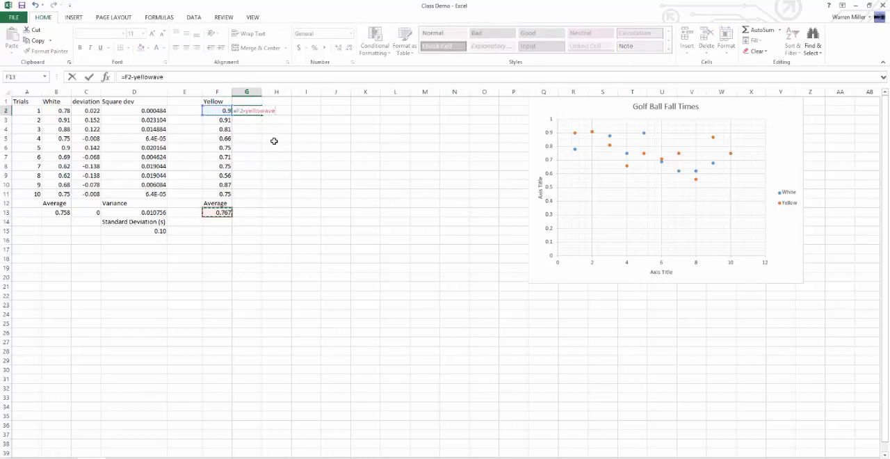
key("Return")
Step: Fill the deviation formula from G2 down through G11 for the remaining Yellow trials
left_click(222, 111)
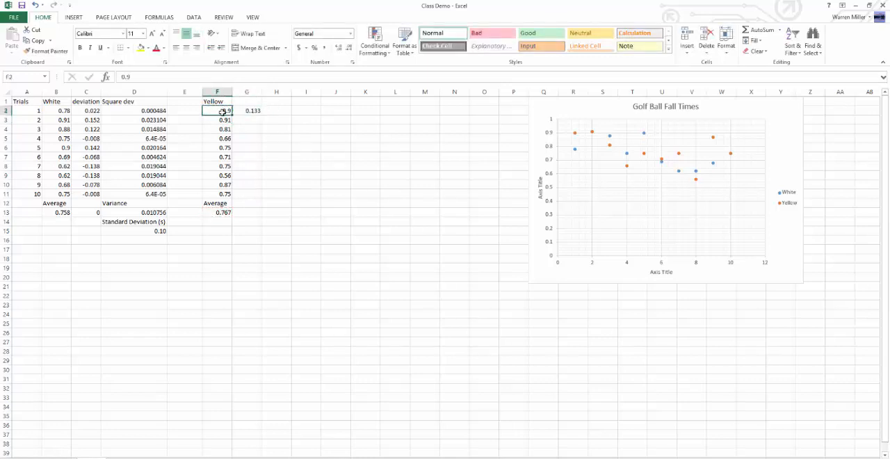
left_click(215, 212)
left_click(251, 110)
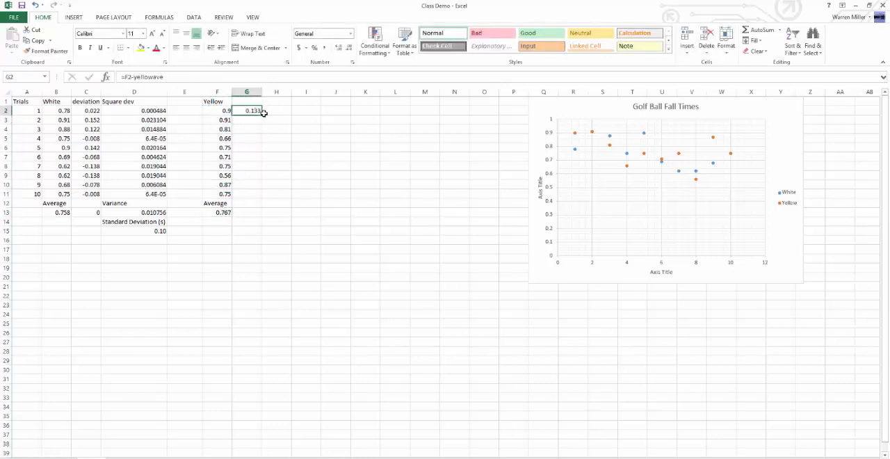
left_click_drag(262, 115, 262, 198)
Step: Enter the heading "deviation" in cell G1 above the Yellow deviations
left_click(251, 100)
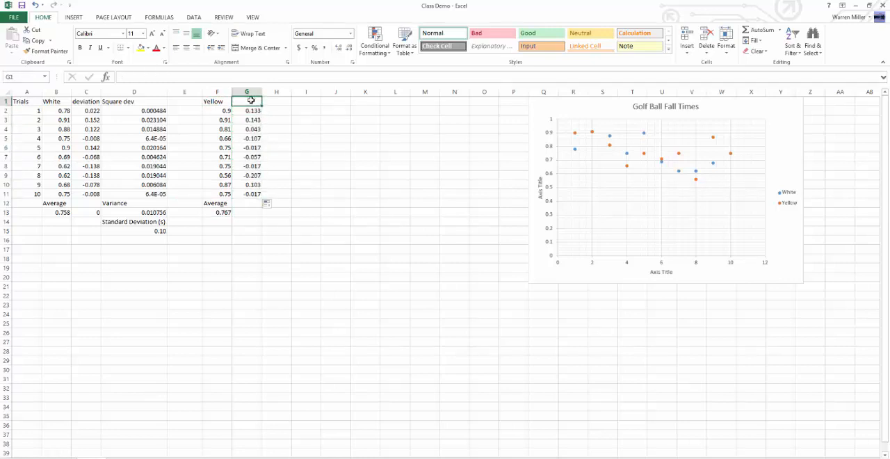
type("de")
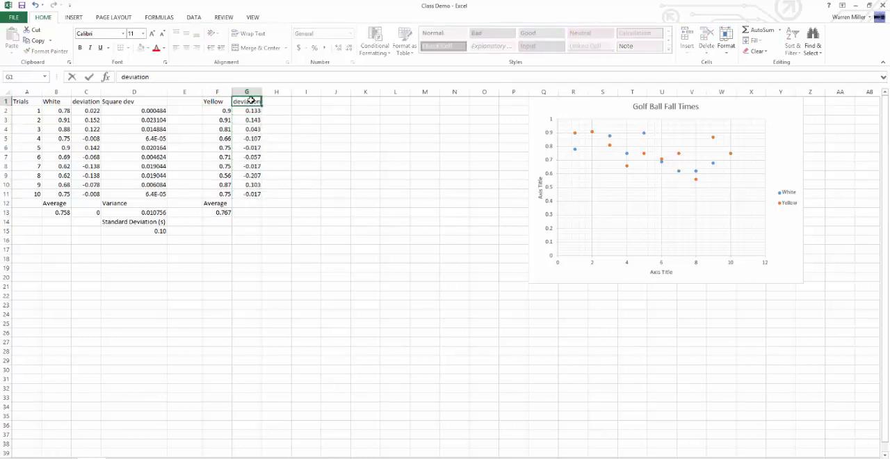
type("viation")
key("Return")
Step: Enter the heading "Squre dev" in cell H1 for the Yellow squared deviations
left_click(267, 101)
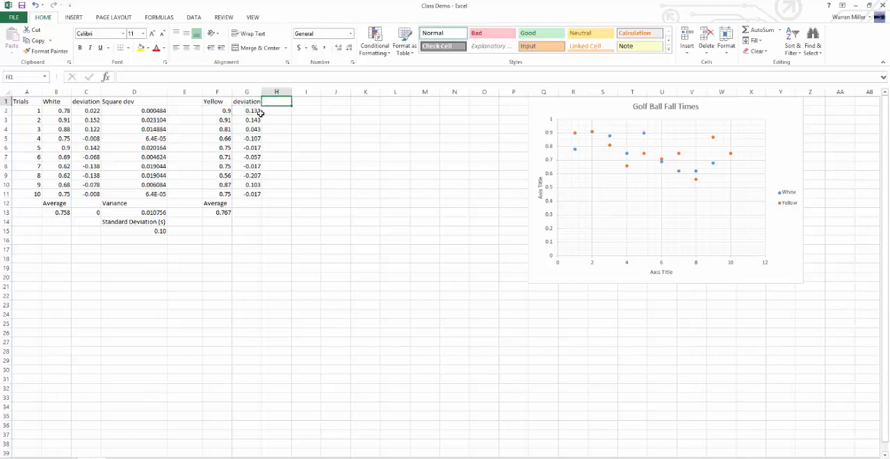
left_click(226, 212)
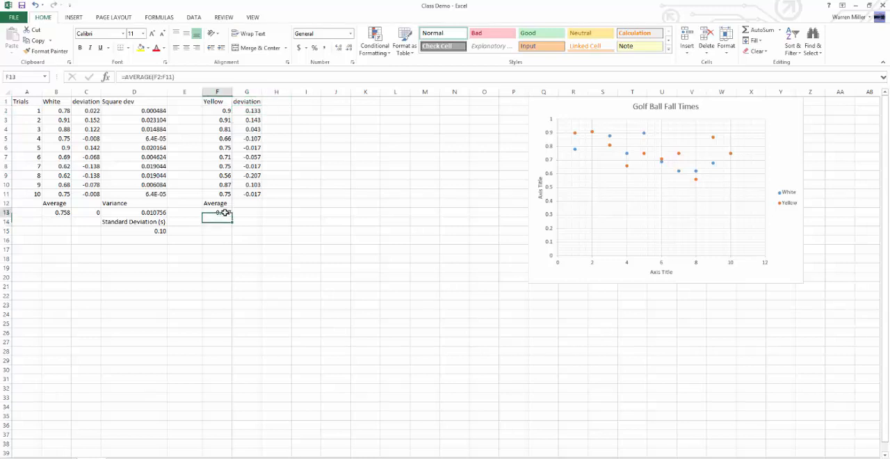
left_click(280, 110)
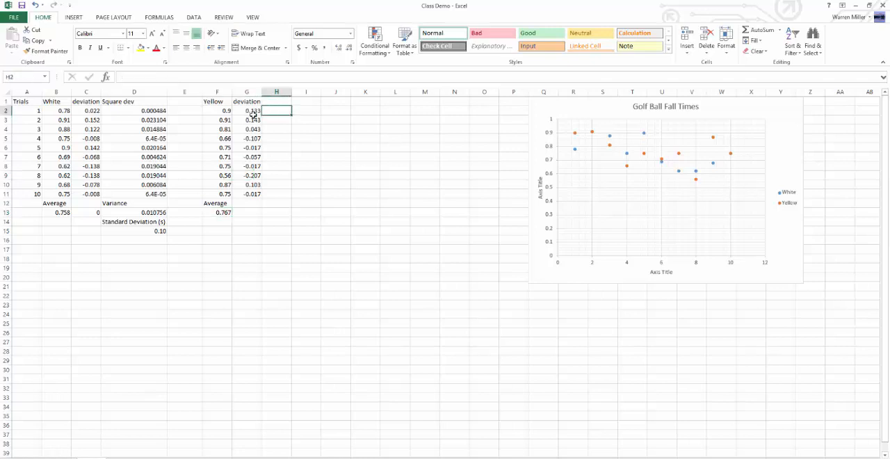
left_click(277, 102)
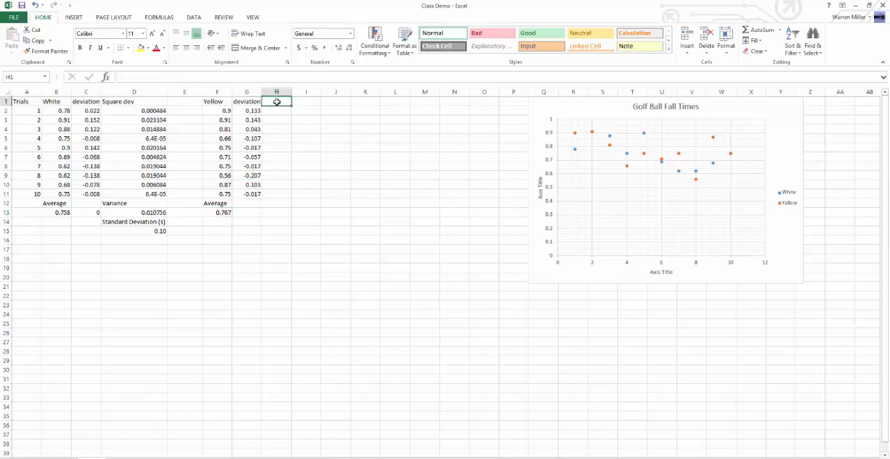
type("Squre dev")
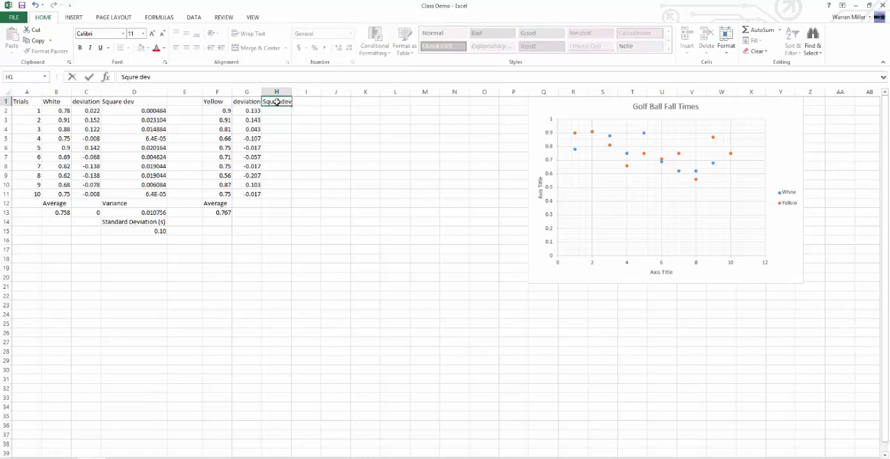
key("Return")
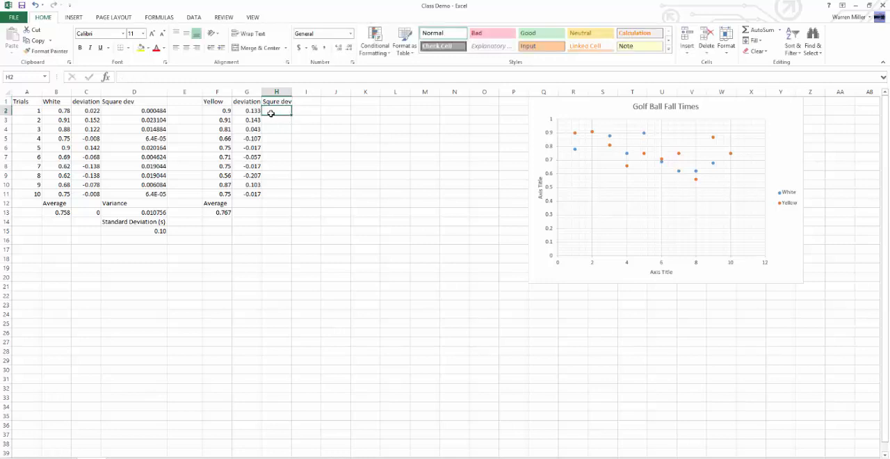
Step: Enter the formula =G2^2 in cell H2 and fill it down through H11 for all Yellow trials
type("=")
left_click(252, 111)
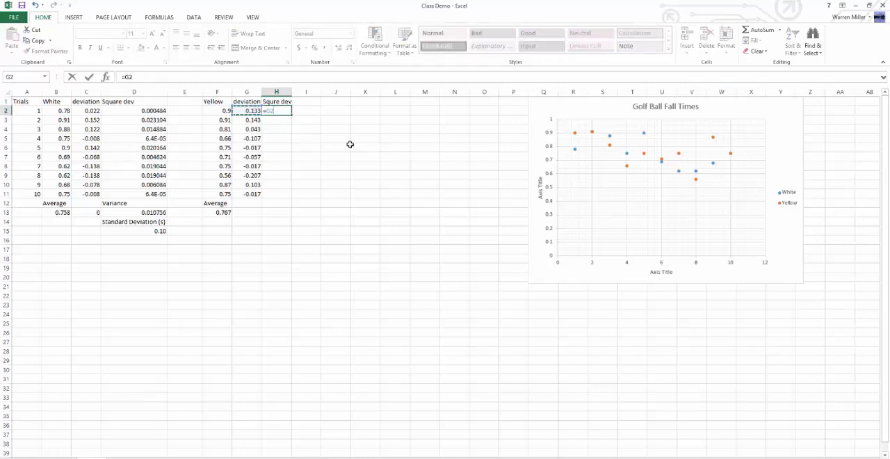
type("^2")
key("ctrl+Return")
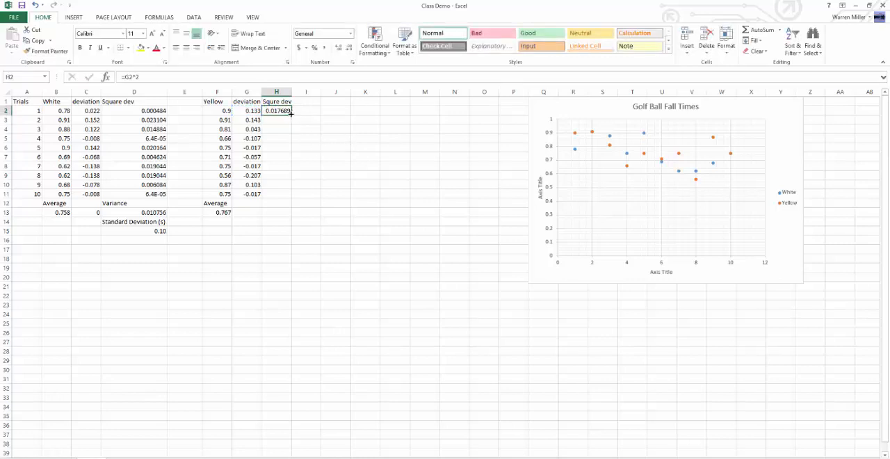
left_click_drag(290, 119, 292, 196)
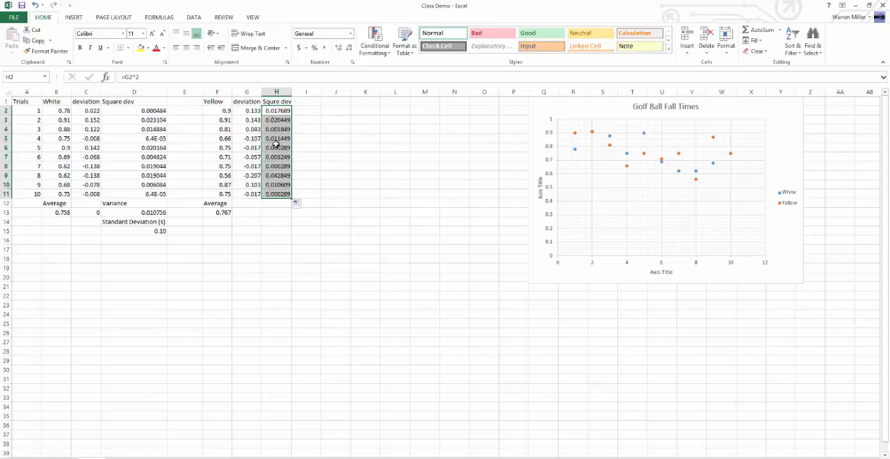
Step: Fill the Yellow average formula from F13 across to H13 and label cell H12 "Variance"
left_click(228, 213)
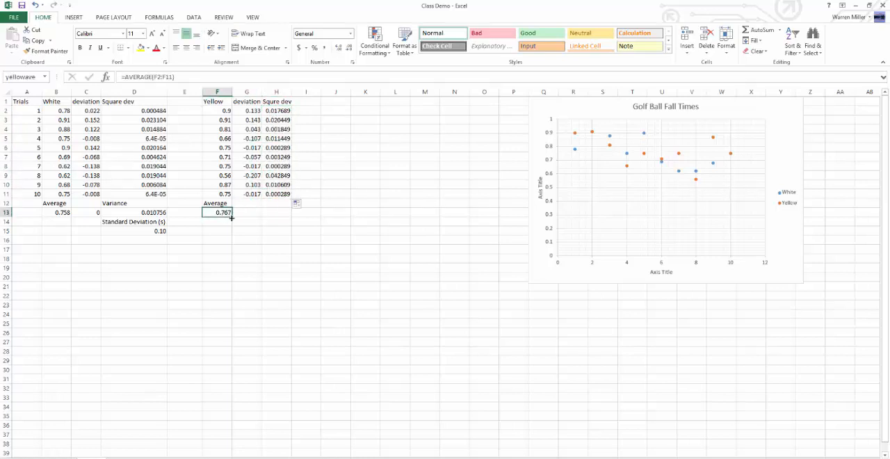
left_click_drag(236, 217, 290, 216)
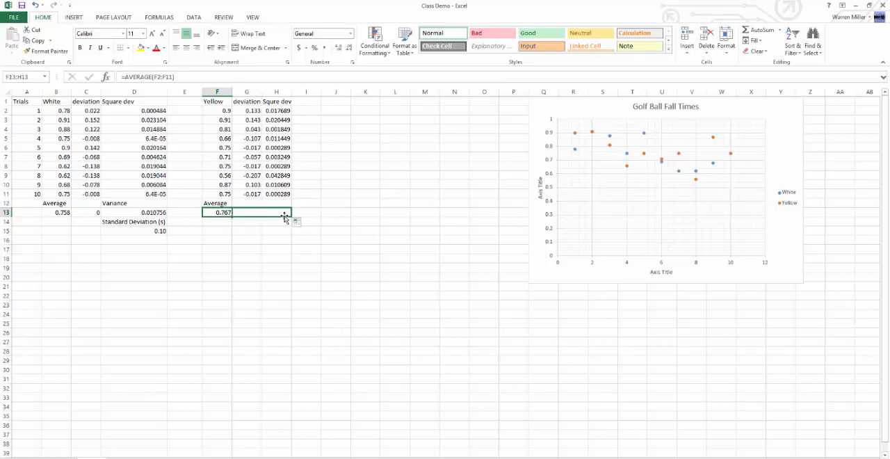
left_click(277, 202)
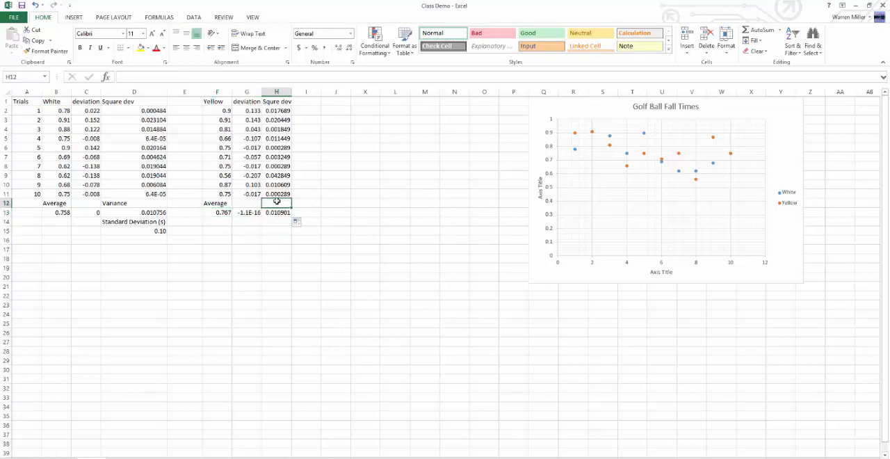
type("Varian")
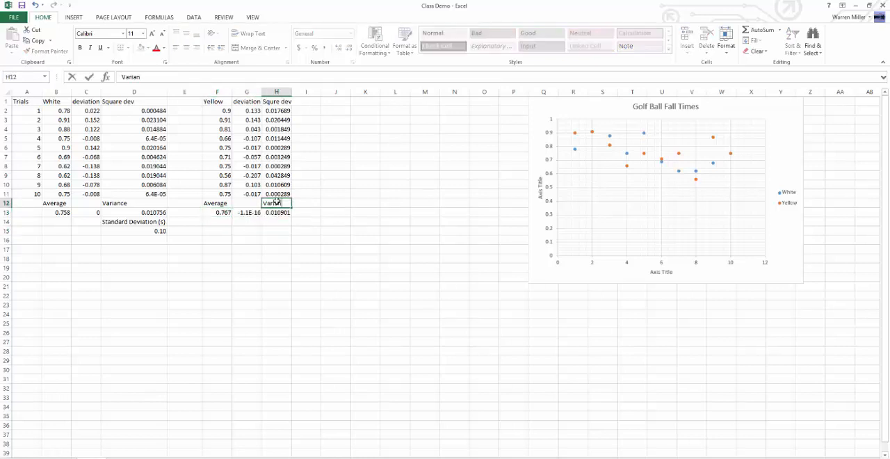
type("ce")
key("Return")
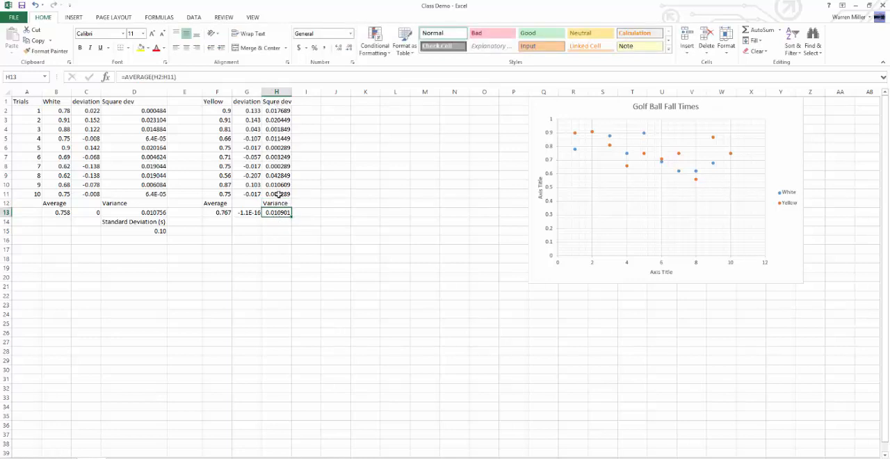
left_click(223, 111)
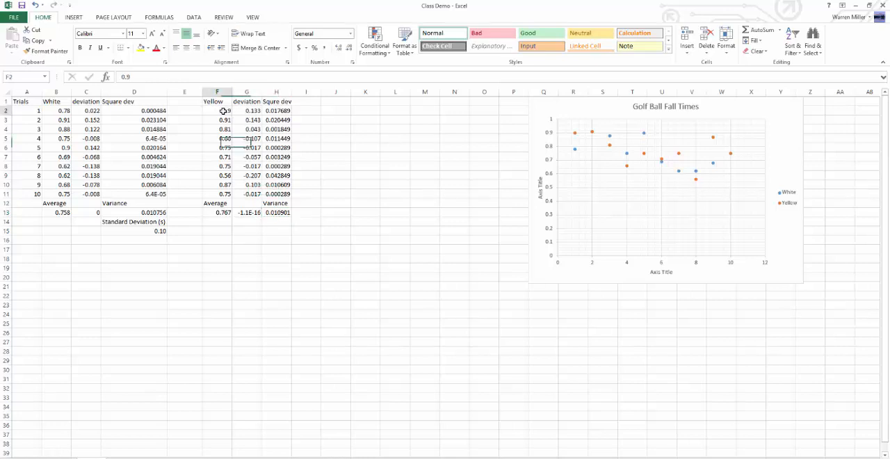
left_click(224, 212)
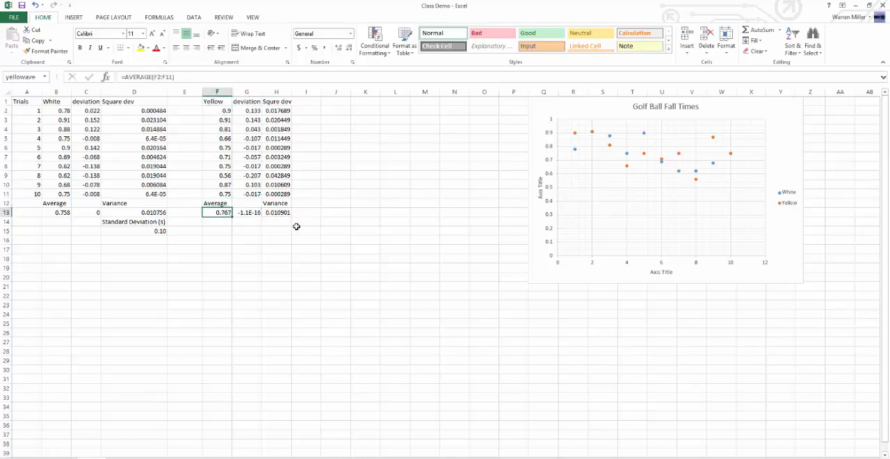
left_click(273, 121)
left_click(278, 156)
left_click(306, 185)
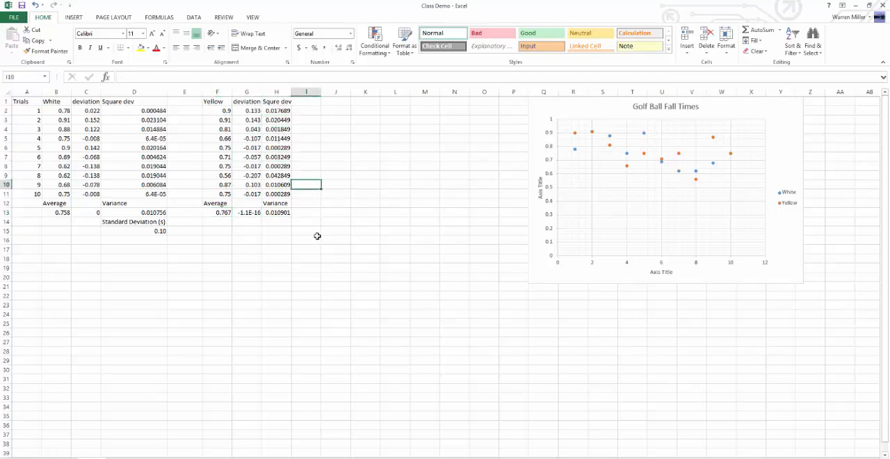
Step: Copy the "Standard Deviation (s)" label from D14 to cell H14 under the Yellow variance
left_click(278, 220)
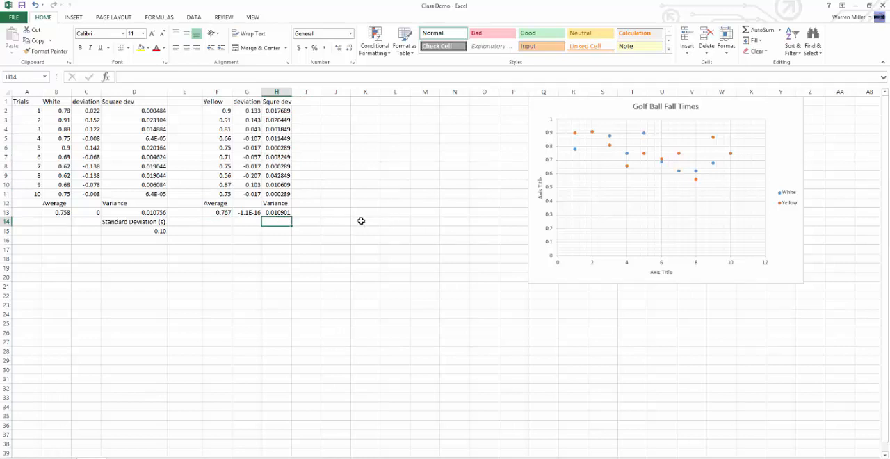
left_click(160, 221)
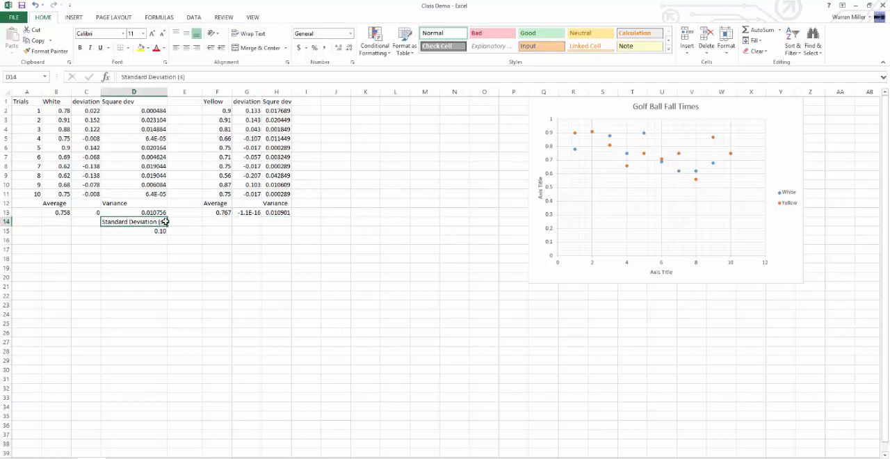
key("ctrl+c")
left_click(277, 223)
key("ctrl+v")
Step: Enter the formula =sqrt(H13) in cell H15 to get the Yellow standard deviation
left_click(277, 245)
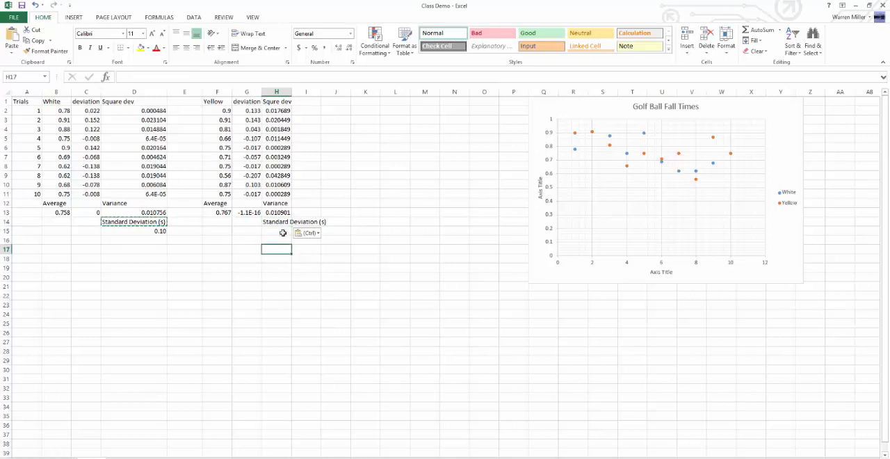
key("Up")
key("Up")
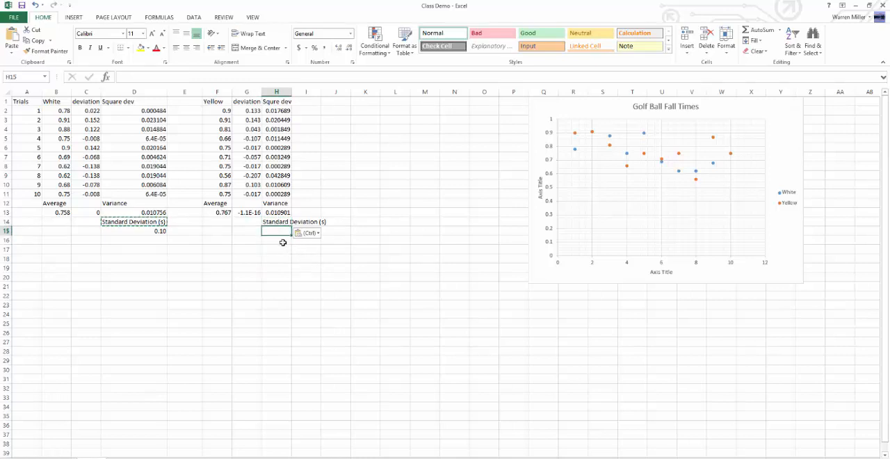
type("=")
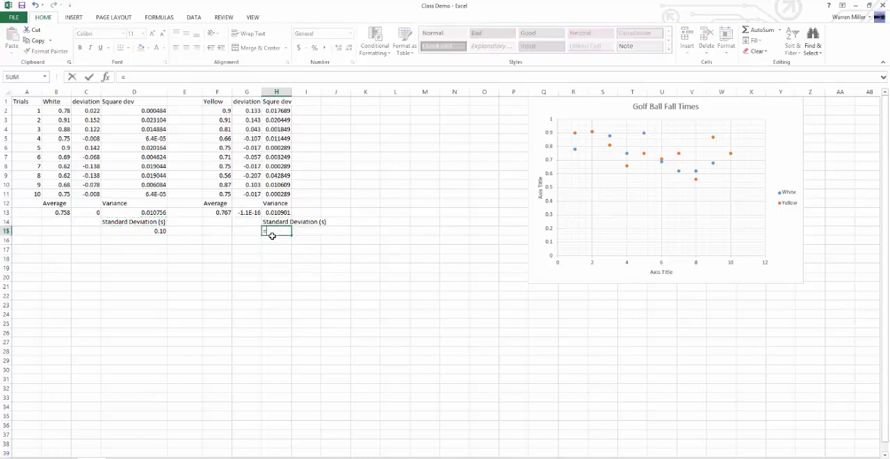
type("sqrt")
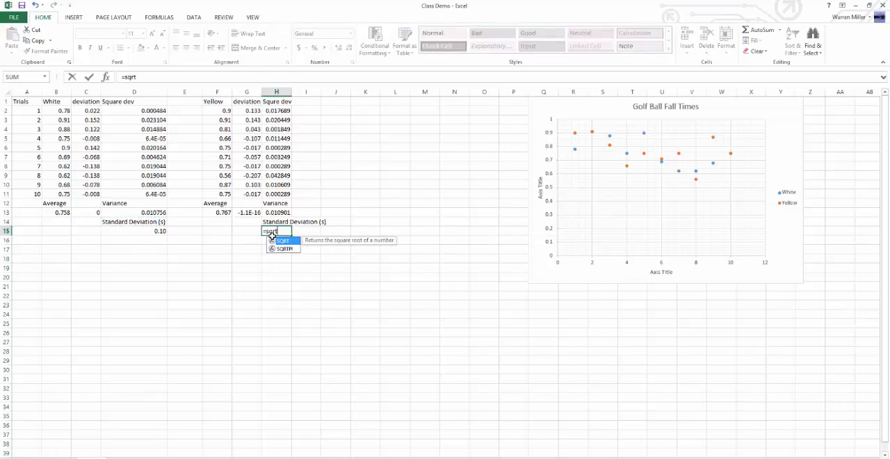
type("(")
left_click(274, 212)
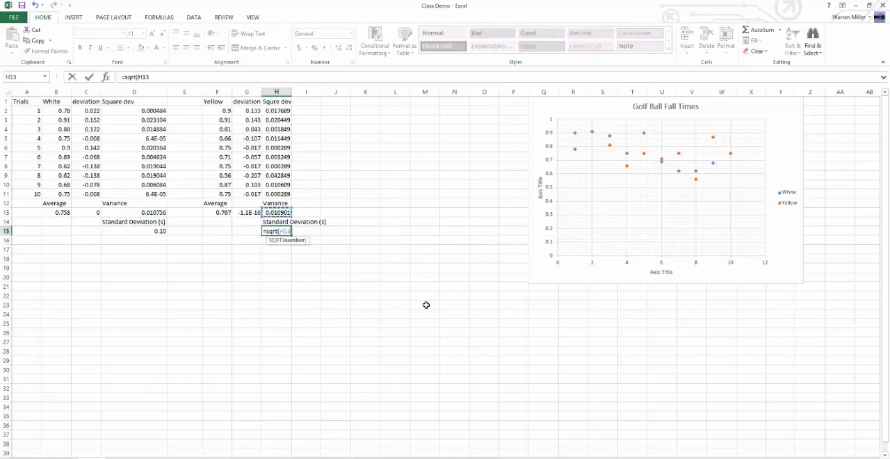
type(")")
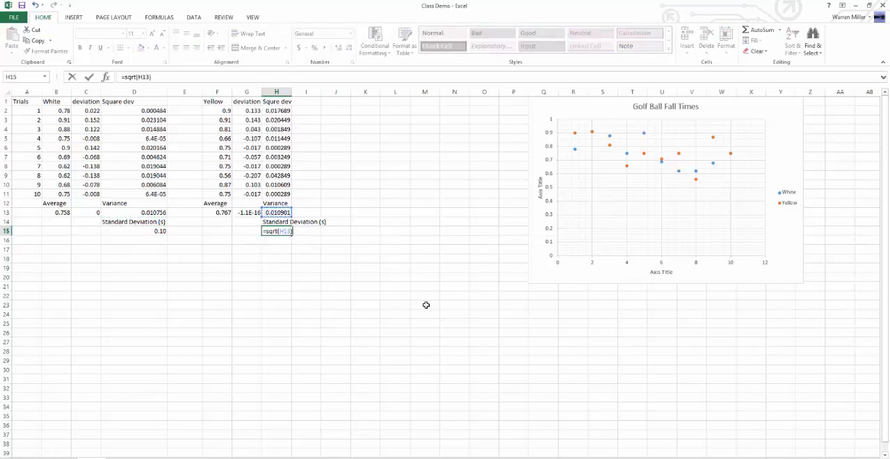
key("Return")
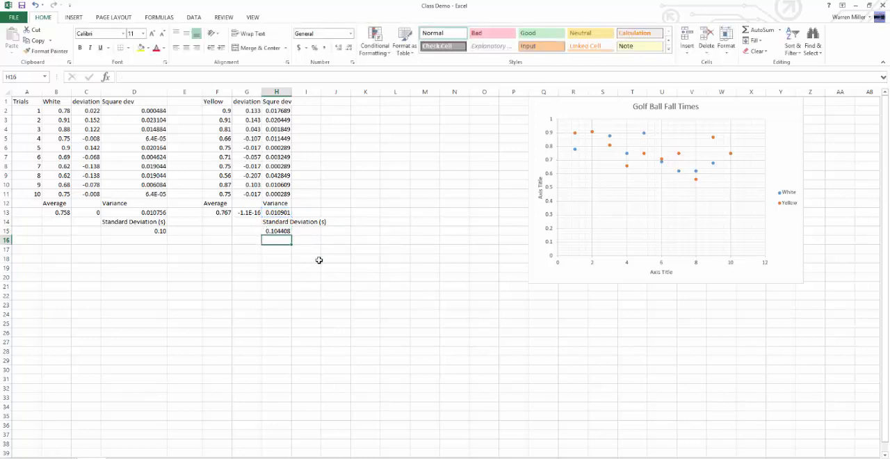
Step: Format the Yellow standard deviation in H15 to show two decimal places
left_click(281, 232)
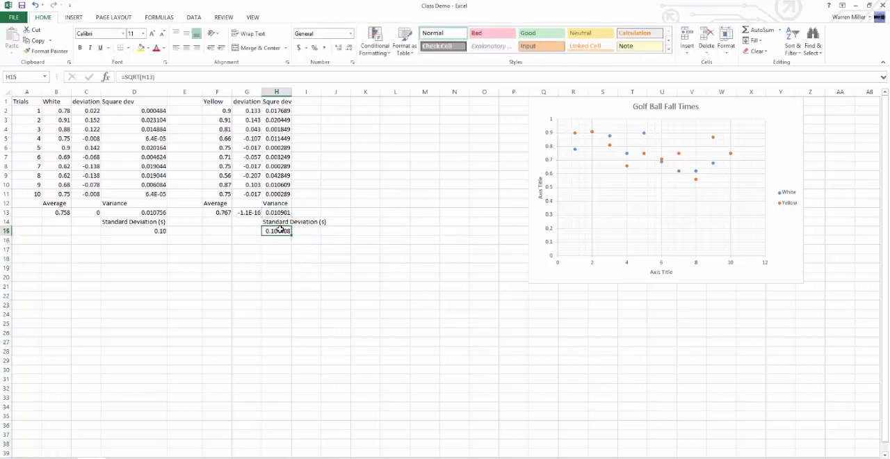
left_click(338, 48)
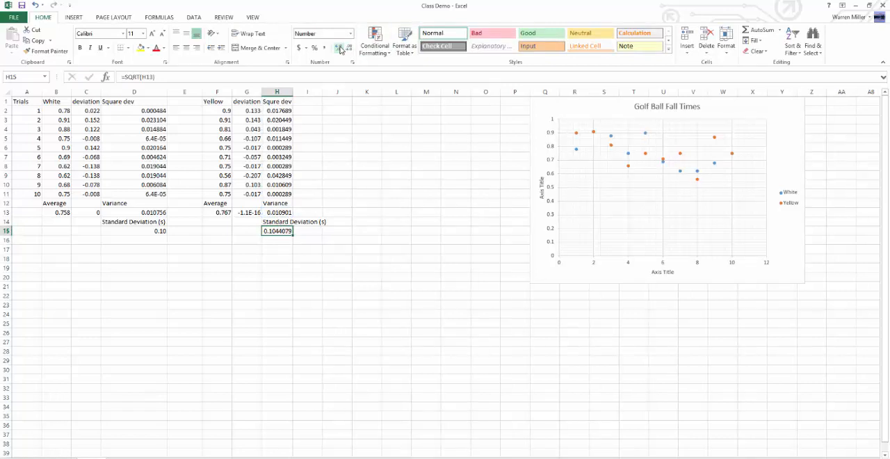
left_click(349, 49)
left_click(350, 48)
left_click(350, 49)
left_click(350, 49)
left_click(350, 49)
Step: Compare the White standard deviation in D15 with the Yellow standard deviation in H15
left_click(280, 259)
left_click(285, 231)
left_click(146, 231)
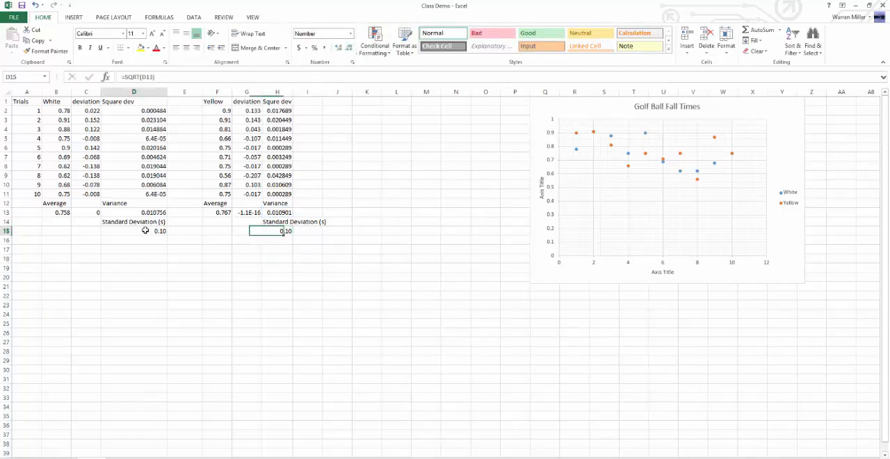
left_click(251, 233)
left_click(137, 234)
left_click(285, 232)
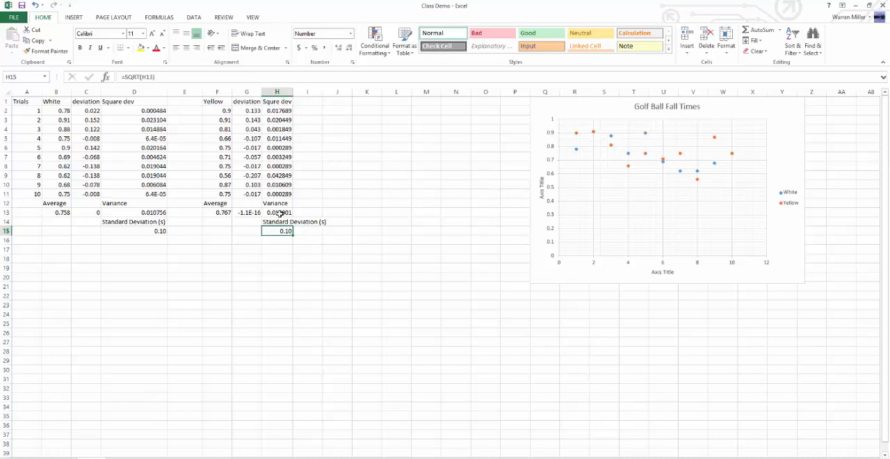
left_click(325, 240)
left_click(276, 307)
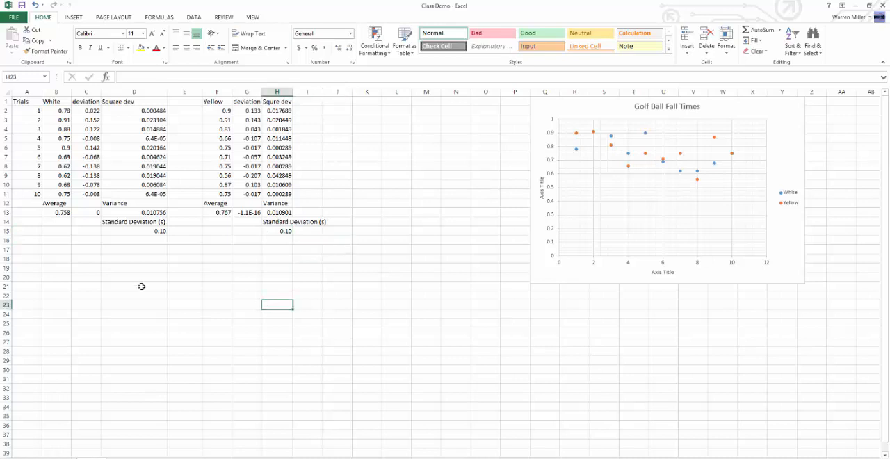
Step: Enter the label "White fall time" in D19 and the value .75 below it in D20
left_click(137, 279)
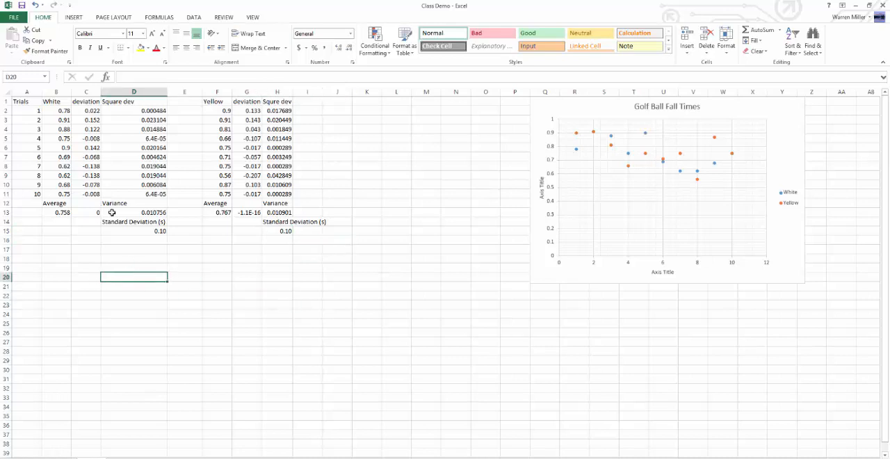
left_click(136, 268)
type("W")
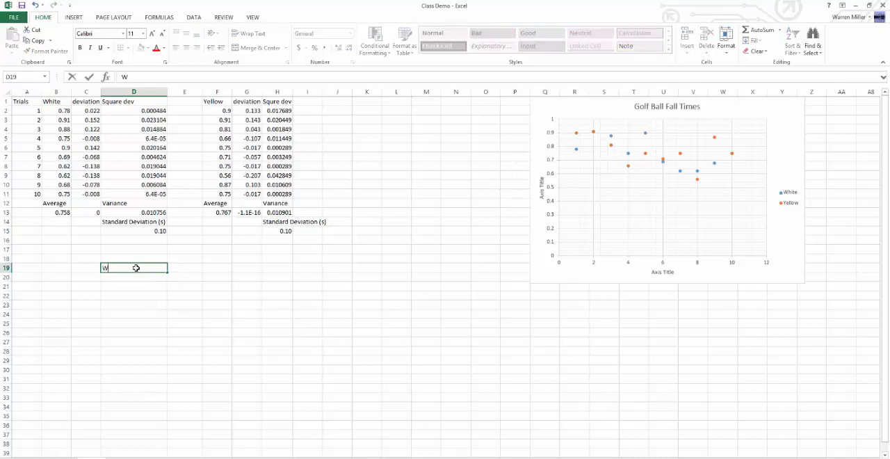
type("ghite fall time")
key("Return")
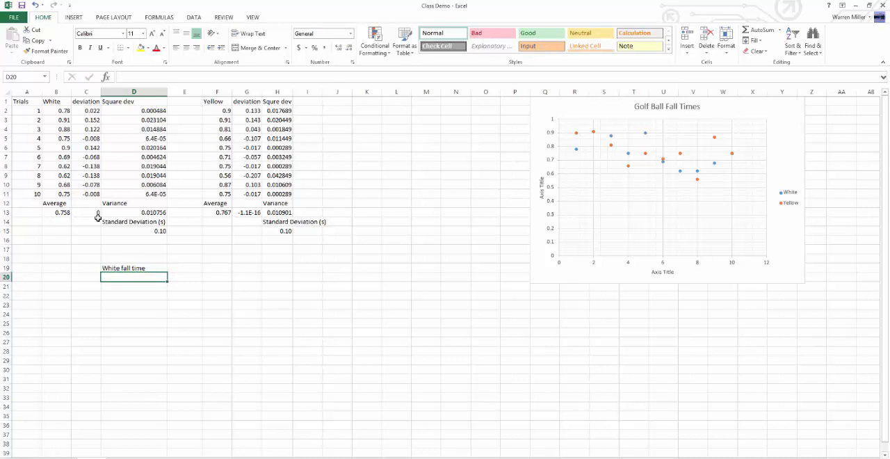
type(".")
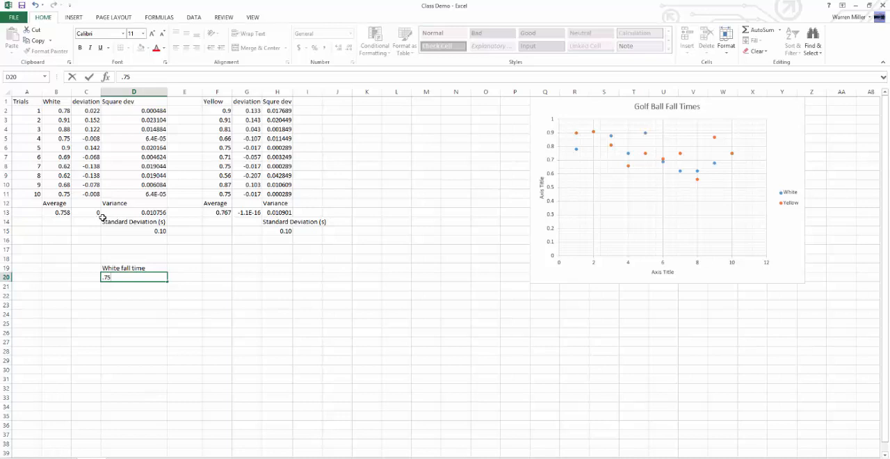
type("75")
left_click(184, 268)
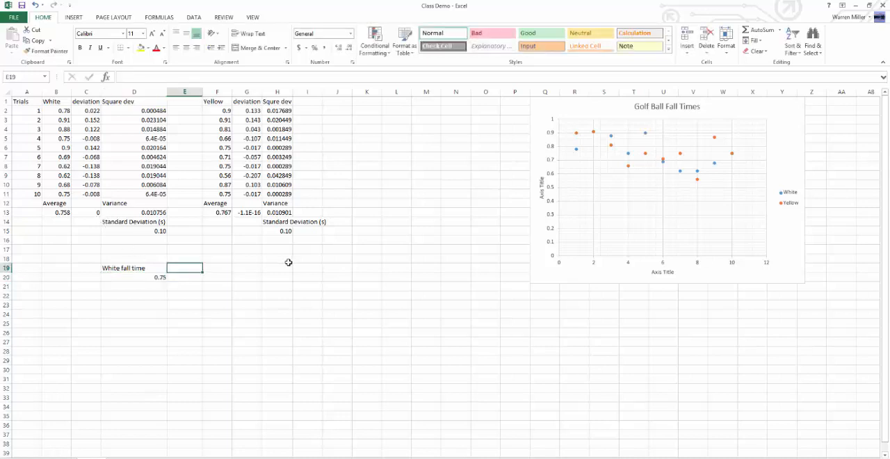
type("=")
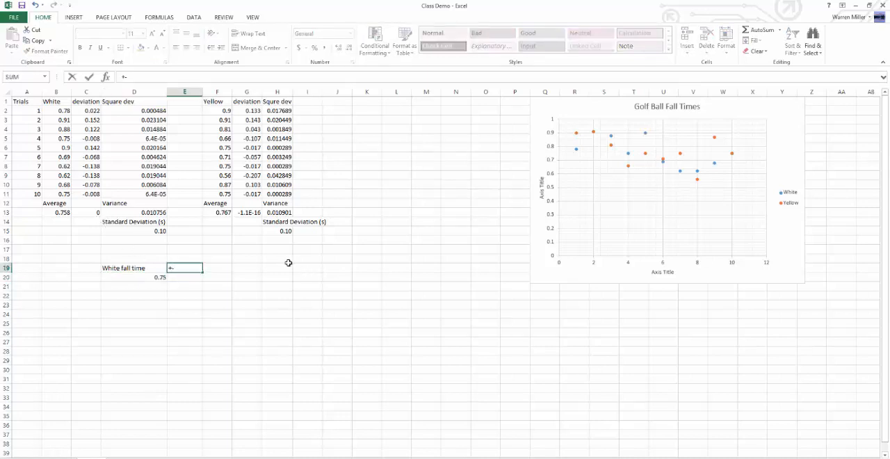
left_click(197, 279)
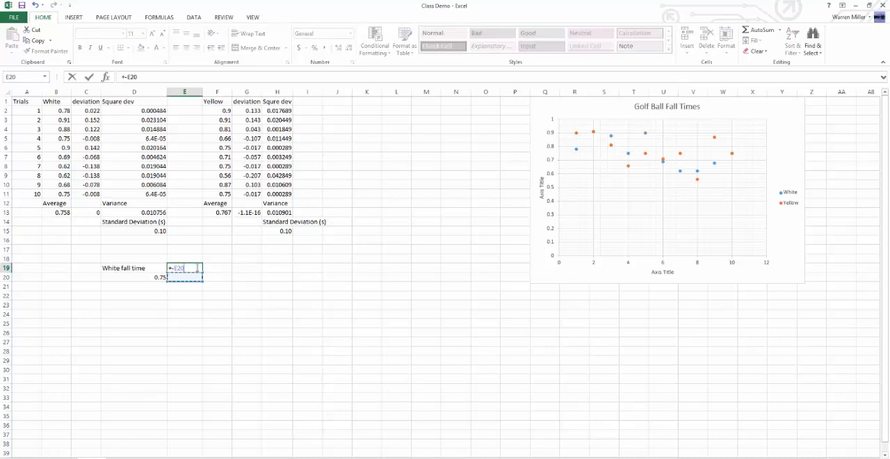
key("BackSpace")
key("BackSpace")
key("BackSpace")
key("Return")
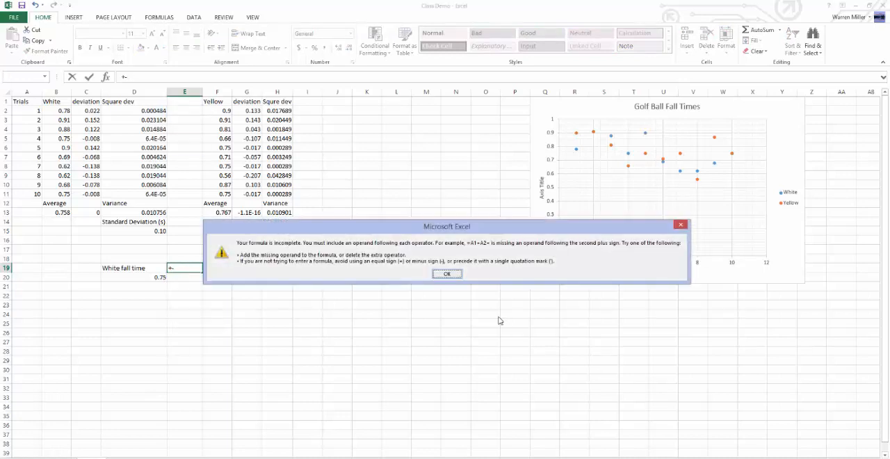
left_click(460, 275)
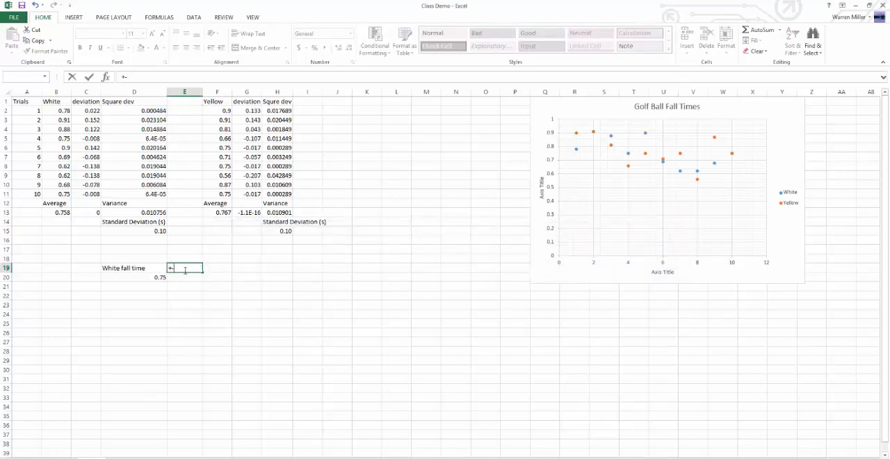
key("Return")
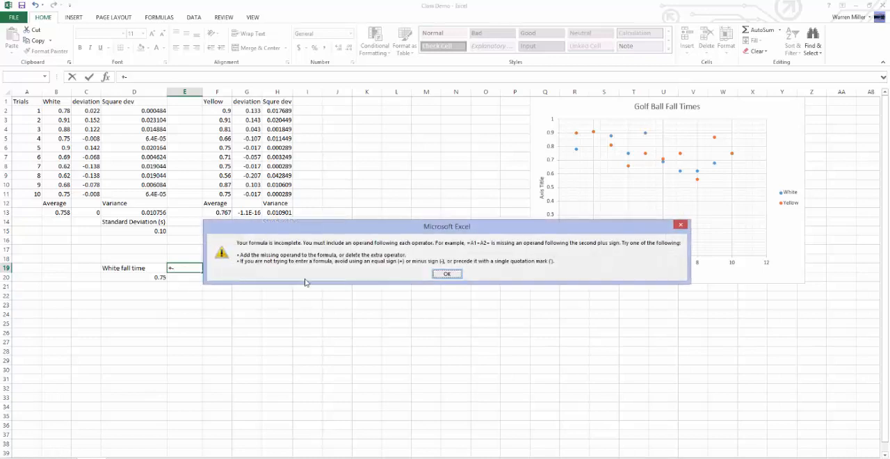
left_click(446, 275)
left_click(164, 268)
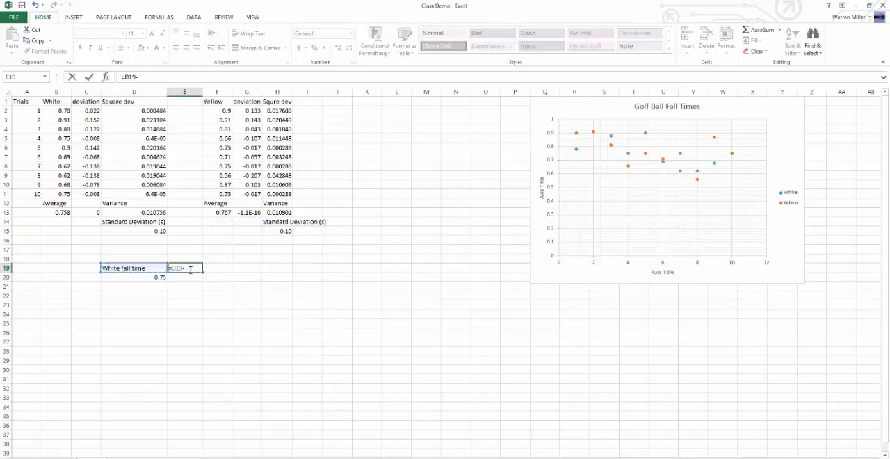
left_click_drag(191, 269, 157, 268)
key("Return")
left_click(427, 277)
left_click(188, 267)
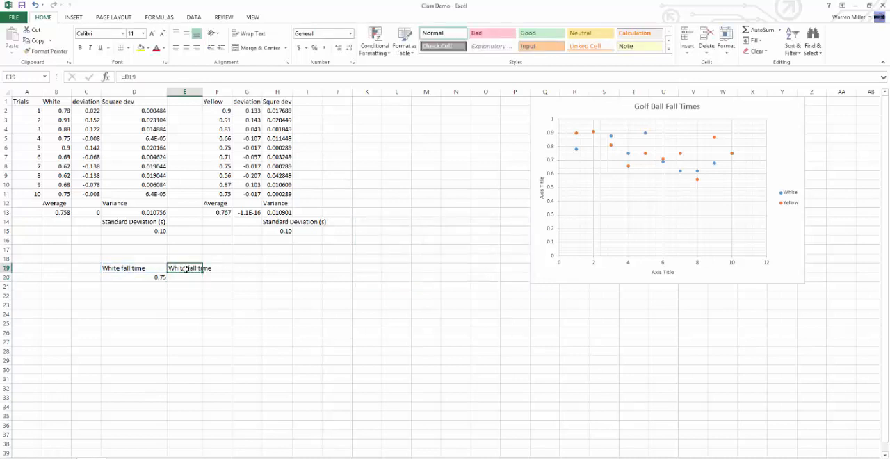
key("Delete")
Step: Enter the label "error" in E19 and the White error value .2 in E20
type("err")
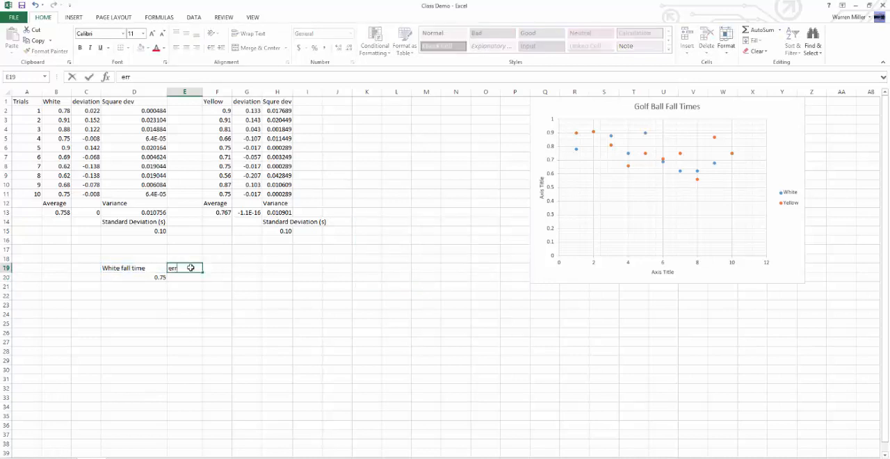
type("or")
key("Return")
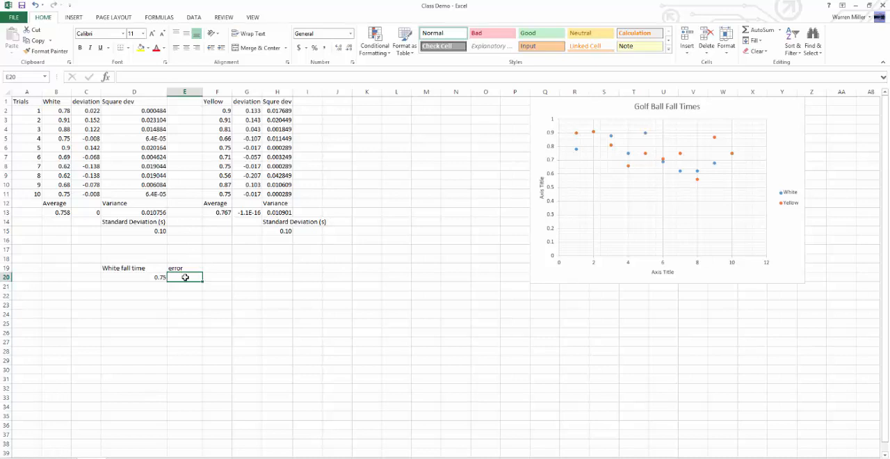
left_click(156, 232)
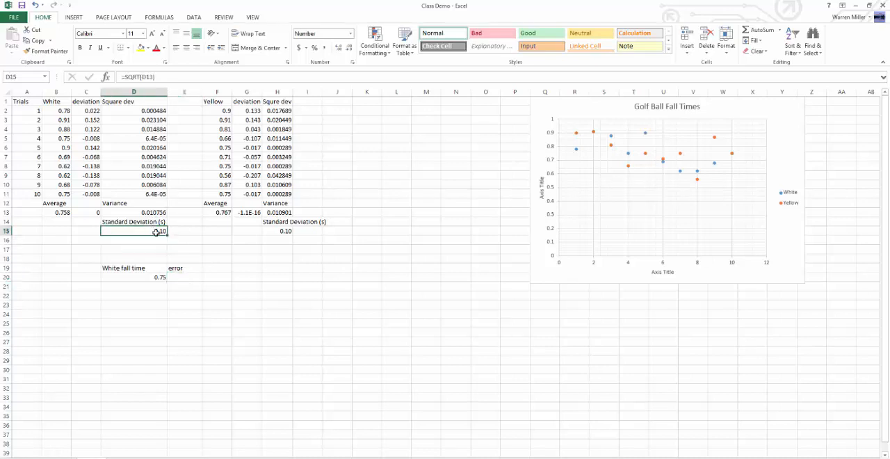
left_click(179, 278)
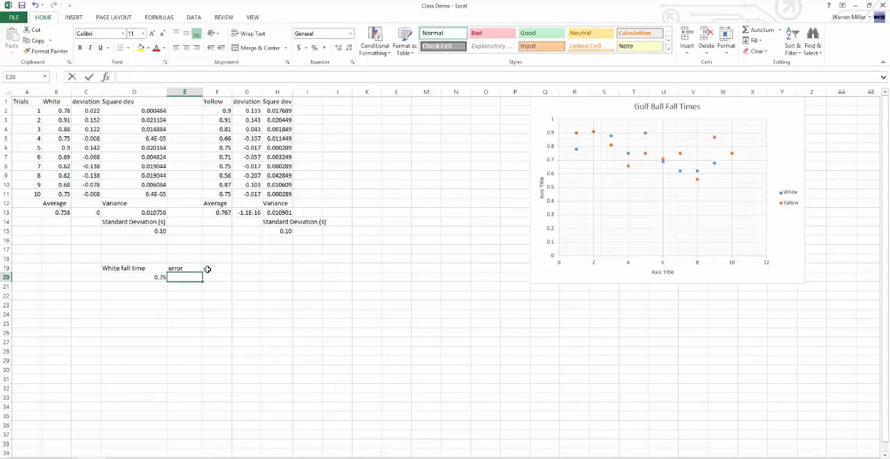
type("=")
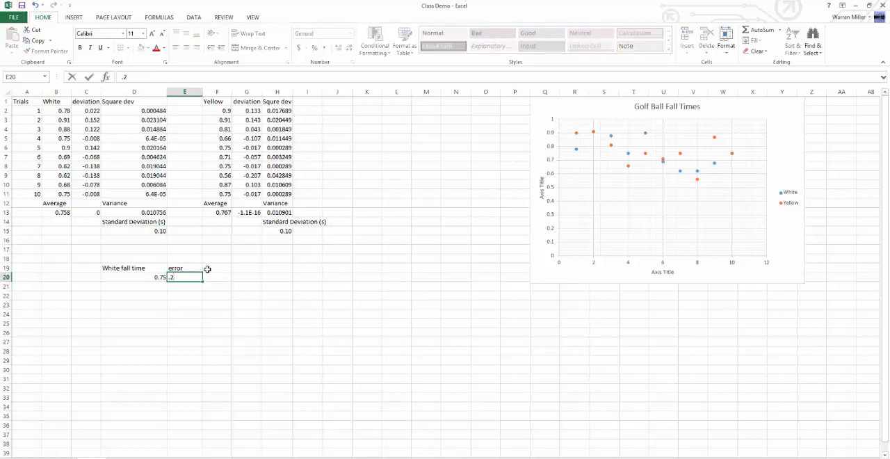
Step: Change the White error label in E19 to "error(s)"
left_click(198, 268)
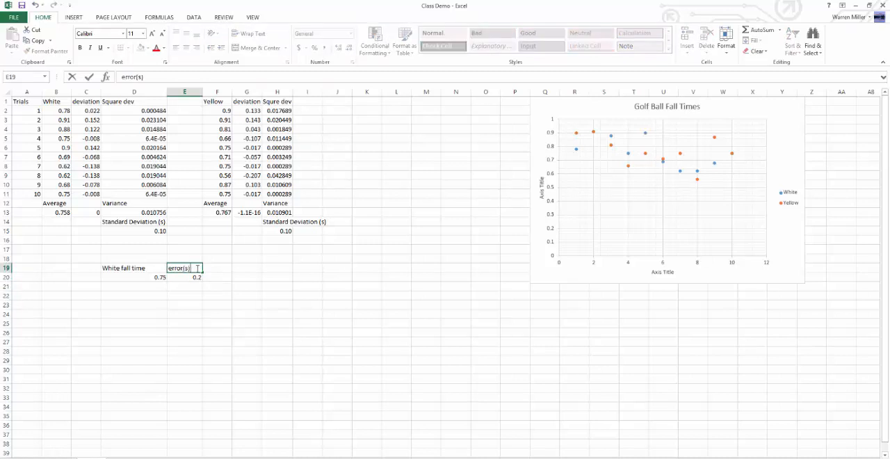
key("Return")
left_click_drag(196, 268, 217, 281)
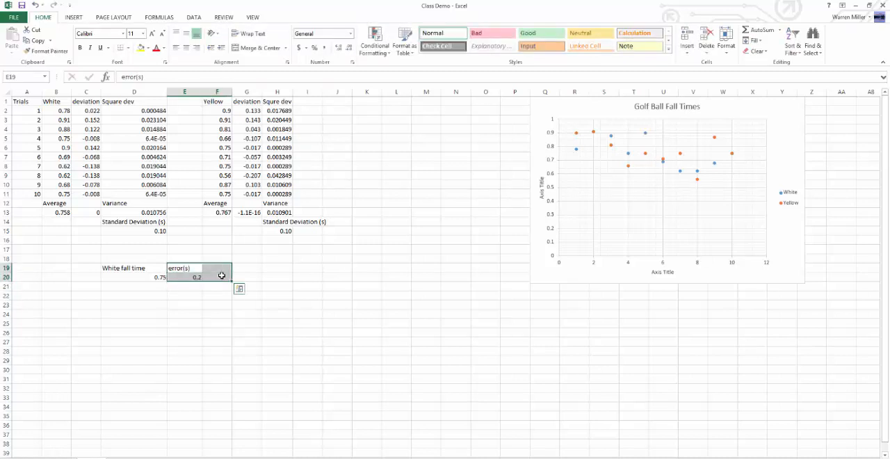
left_click(179, 312)
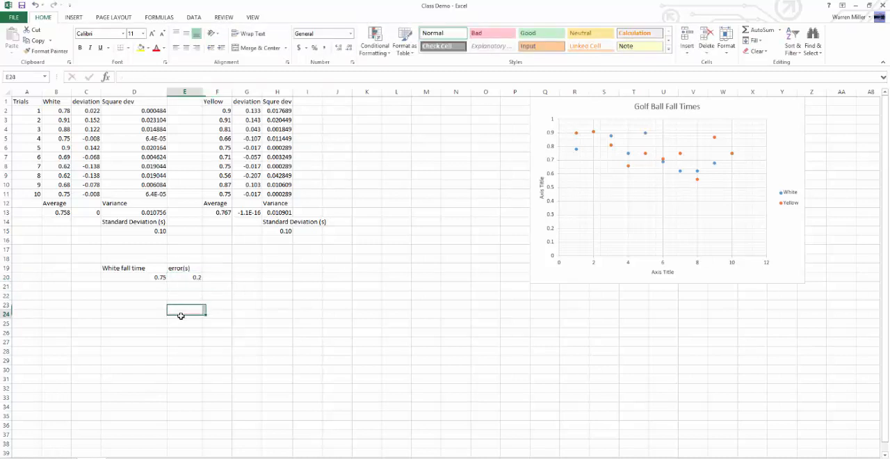
Step: Enter the label "Yellow fall time" in D21 and the value .77 below it in D22
left_click(118, 287)
type("Yellow")
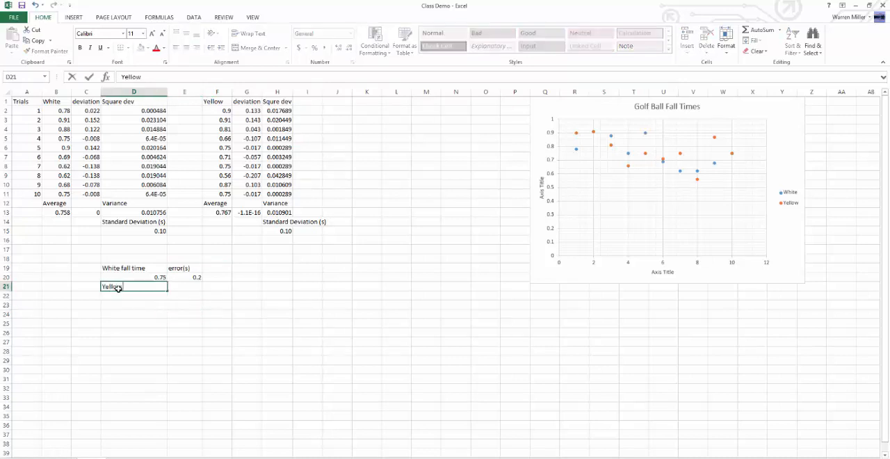
type(" fall time")
key("Return")
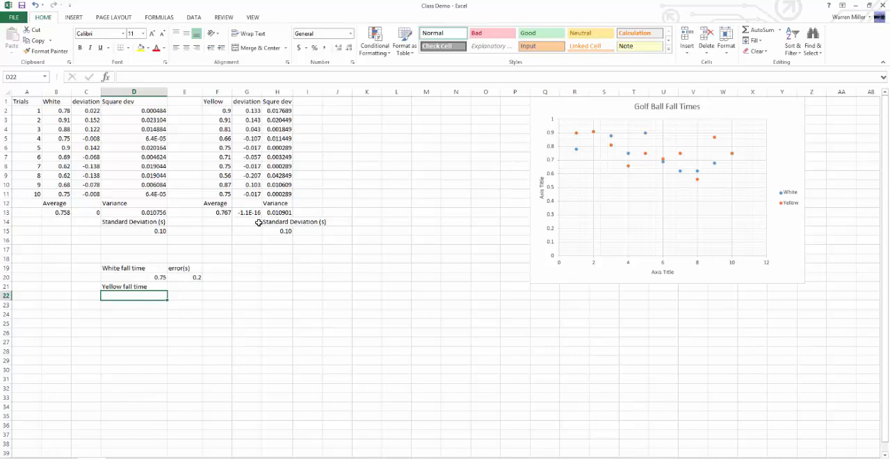
type("=")
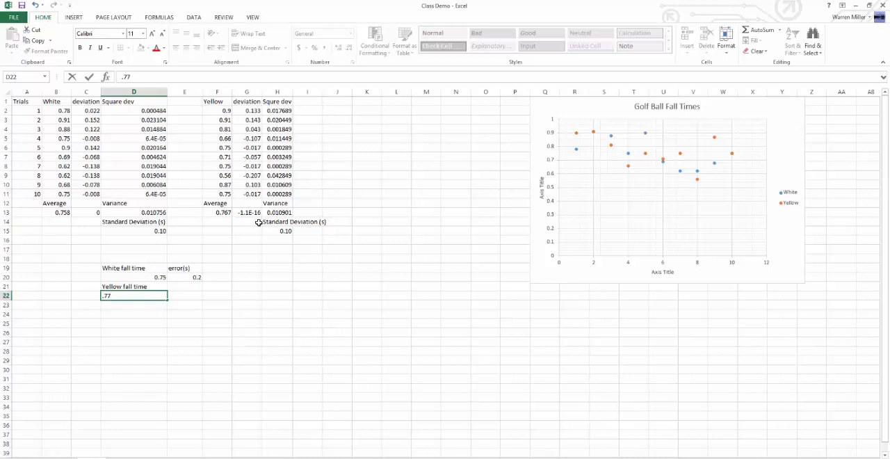
type("77")
key("Return")
Step: Enter the label "Error" in E21 and the Yellow error value .2 in E22
left_click(194, 285)
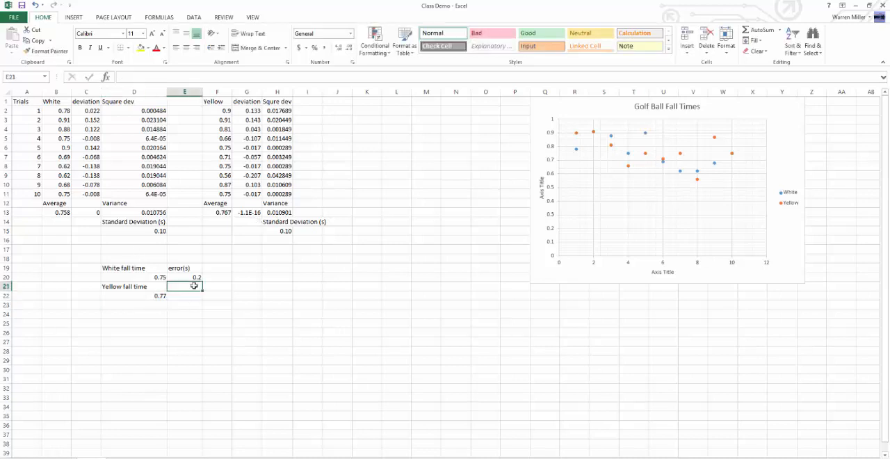
type("Error")
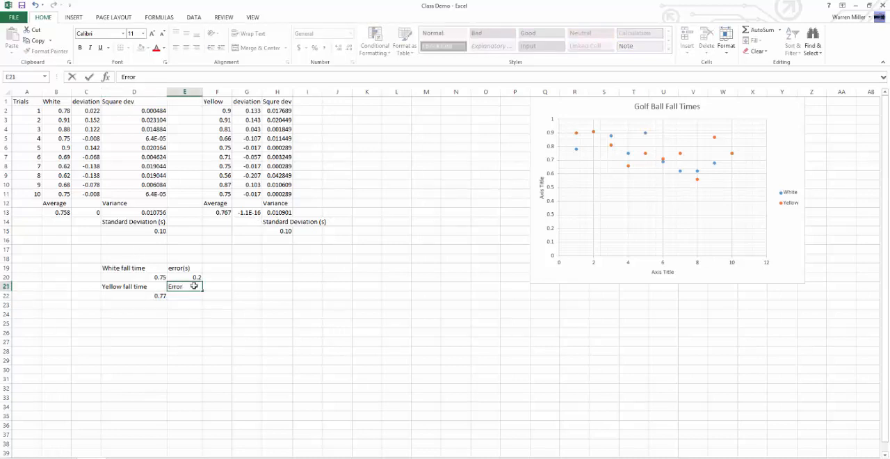
key("Return")
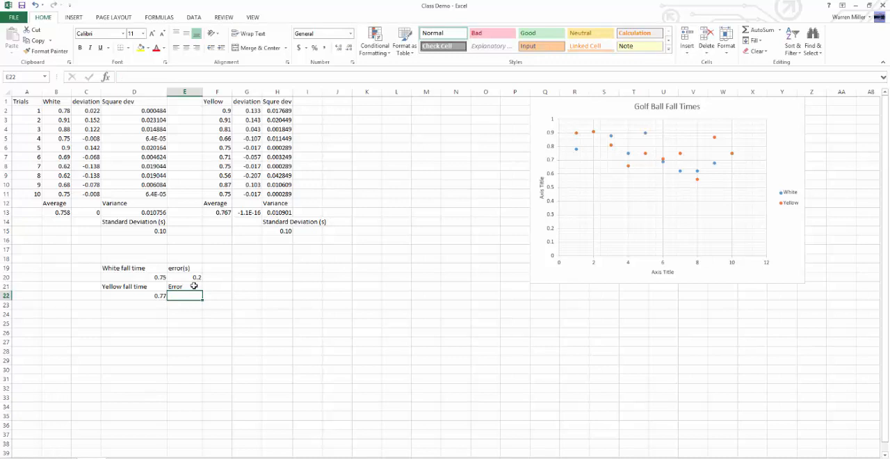
type(".2")
key("Return")
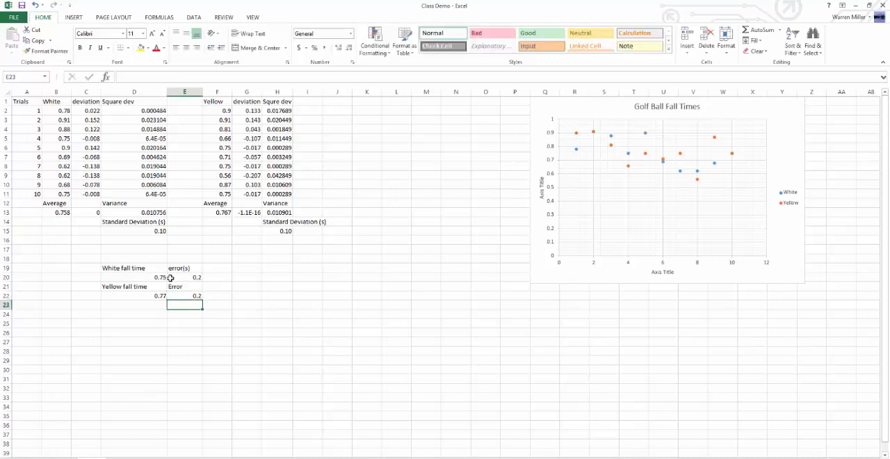
left_click(165, 277)
left_click(171, 296)
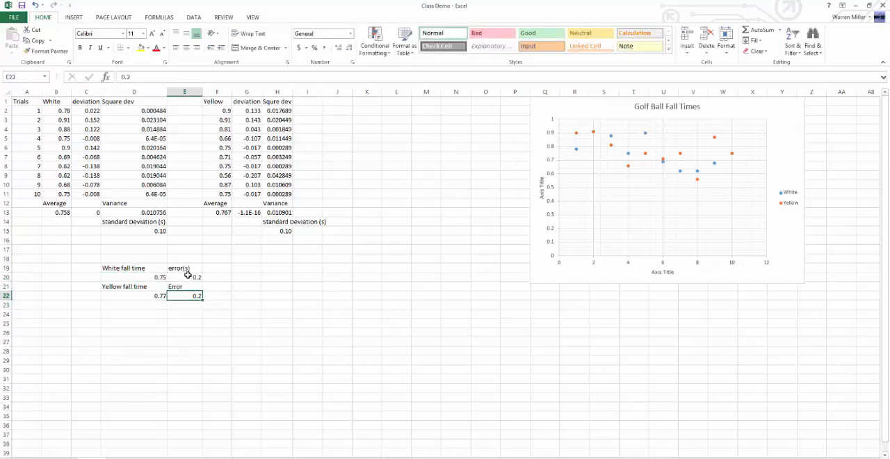
left_click(169, 275)
left_click(160, 276)
left_click(221, 268)
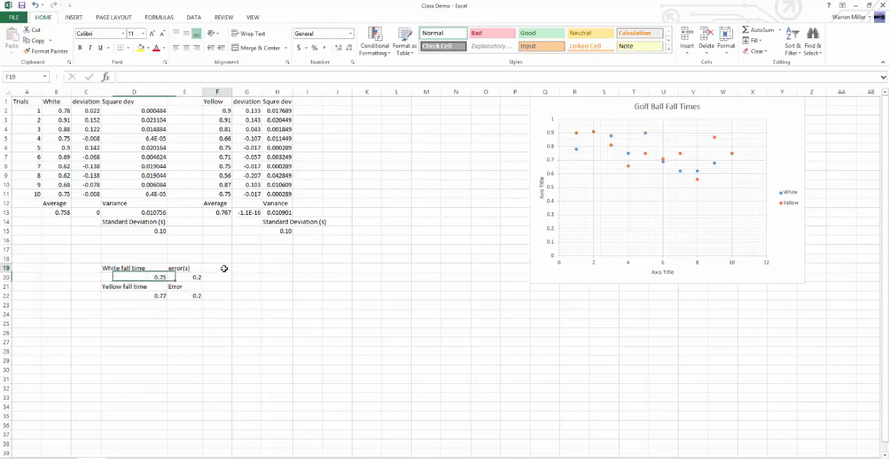
Step: Enter the label "Largest" in G19 and add the White fall time and its error in G20 with =D20+E20
left_click(239, 268)
type("Largest")
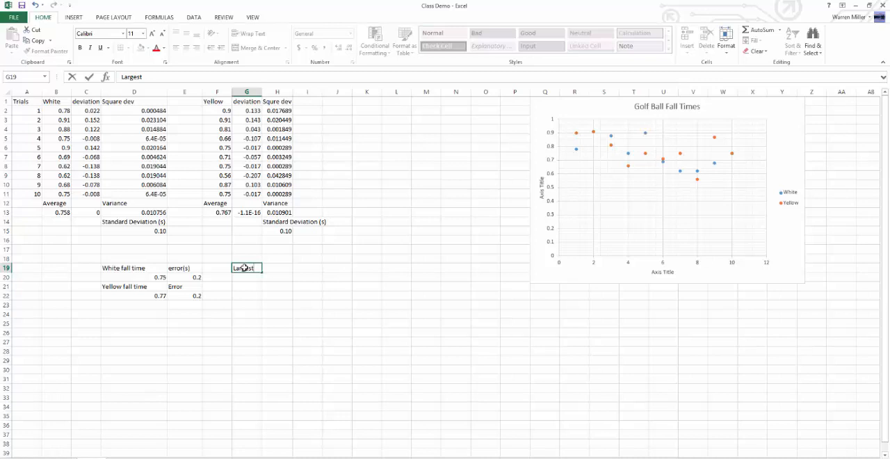
key("Return")
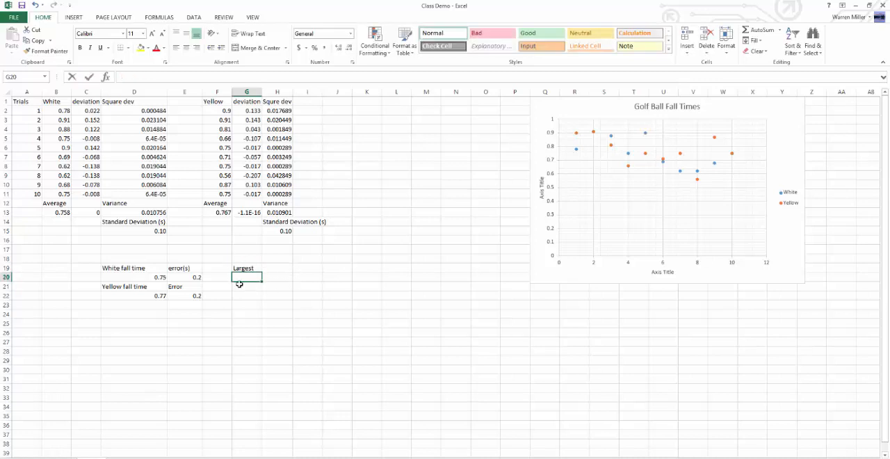
type("=")
left_click(160, 277)
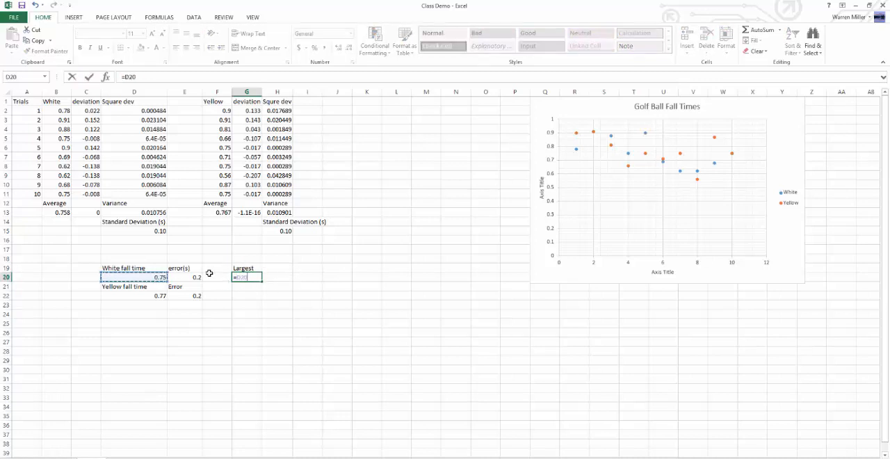
type("+")
left_click(190, 277)
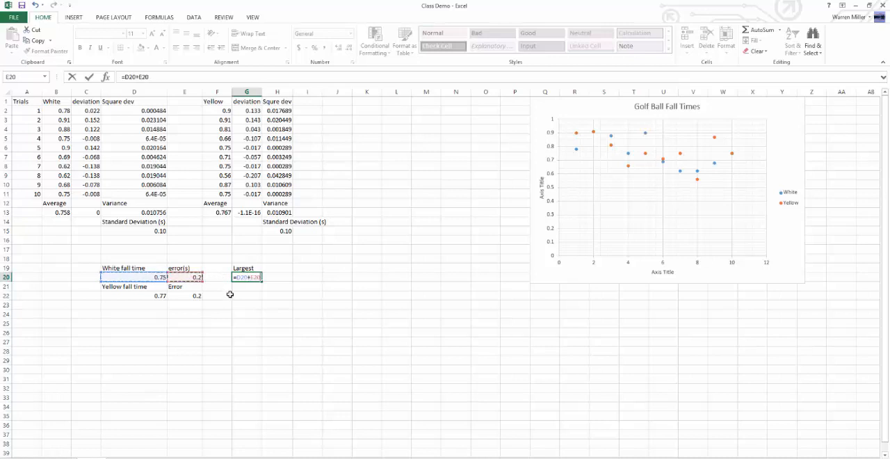
key("Return")
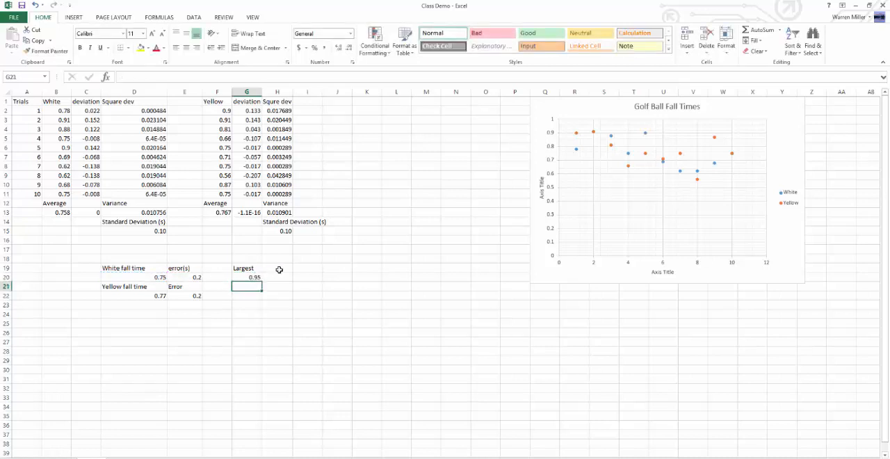
Step: Enter the label "Smallest" in H19 and subtract the error from the White fall time in H20 with =D20-E20
left_click(279, 269)
type("Smallest")
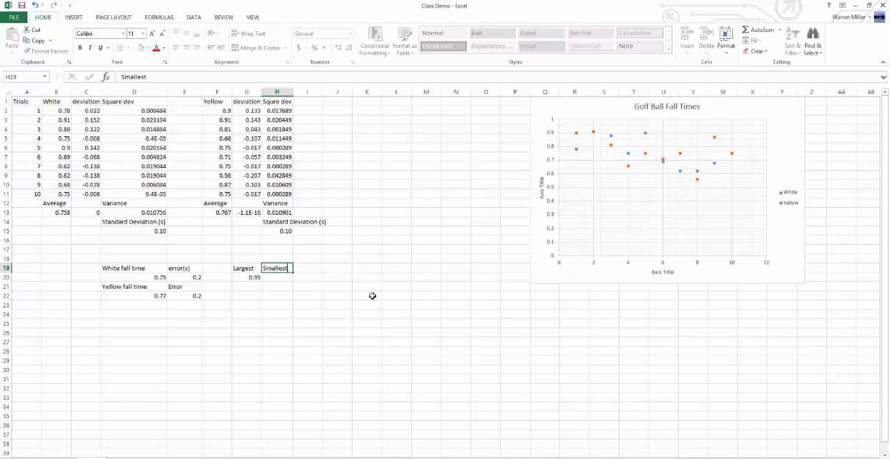
key("Return")
type("=")
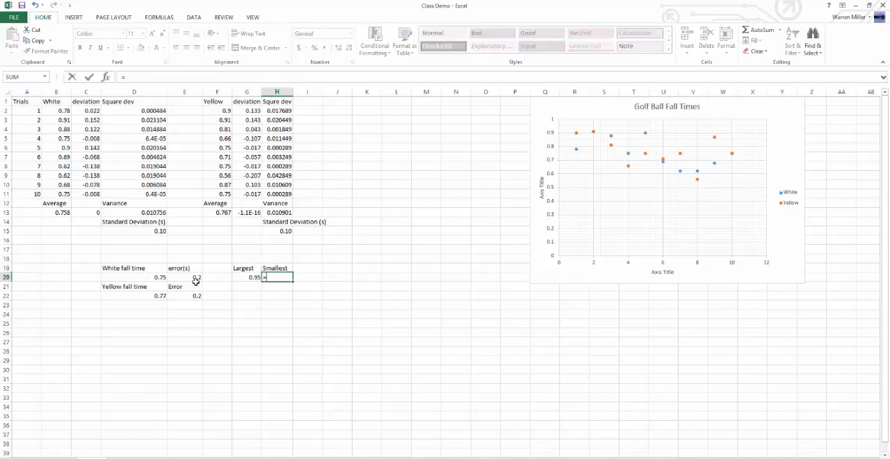
left_click(154, 277)
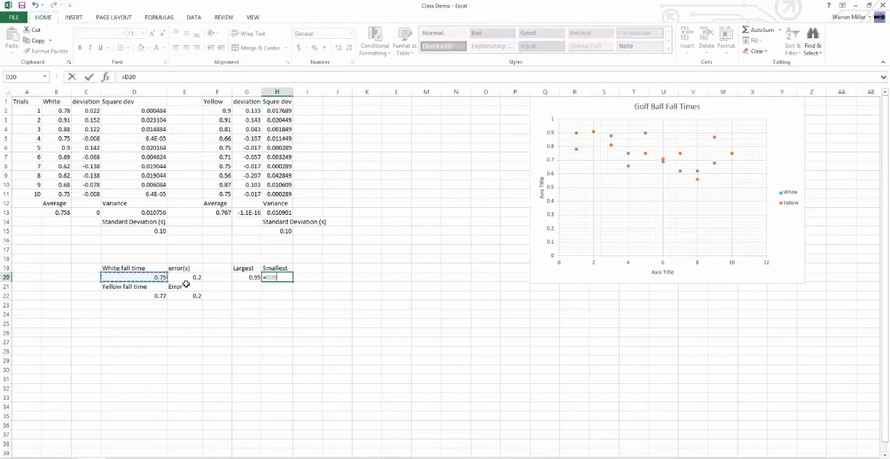
type("-")
left_click(193, 278)
key("Return")
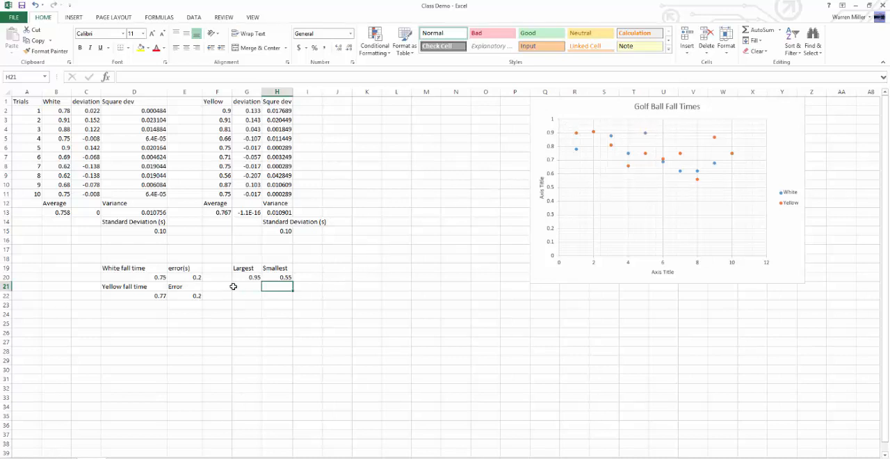
Step: Copy the "Largest" and "Smallest" labels from G19:H19 to G21:H21 for the Yellow fall time
left_click_drag(241, 270, 274, 265)
key("ctrl+c")
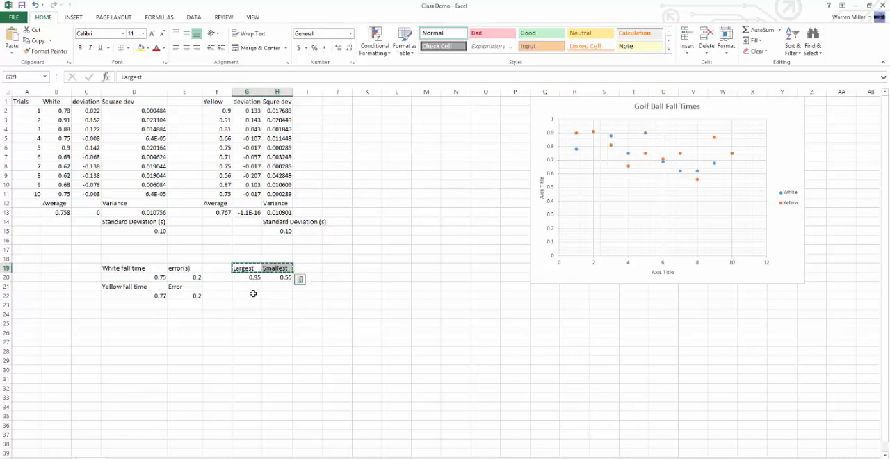
left_click(249, 289)
key("ctrl+v")
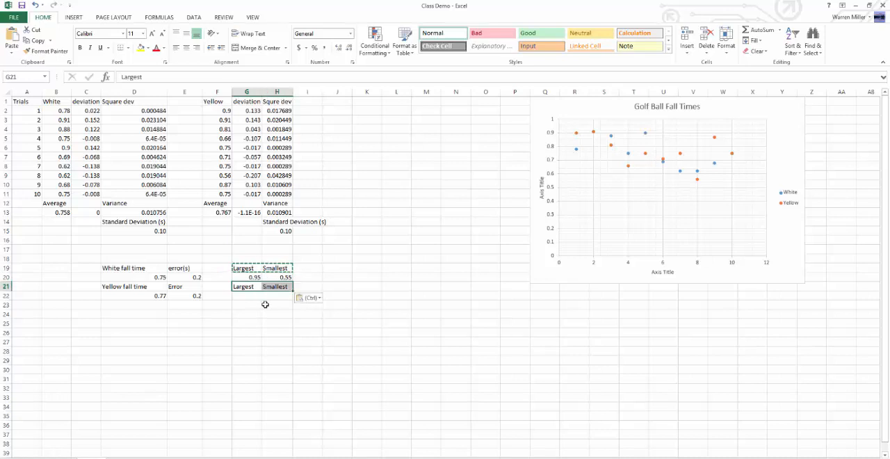
Step: Copy the largest and smallest formulas from G20:H20 to G22:H22 for the Yellow fall time
left_click(265, 302)
left_click_drag(250, 277, 282, 279)
key("ctrl+c")
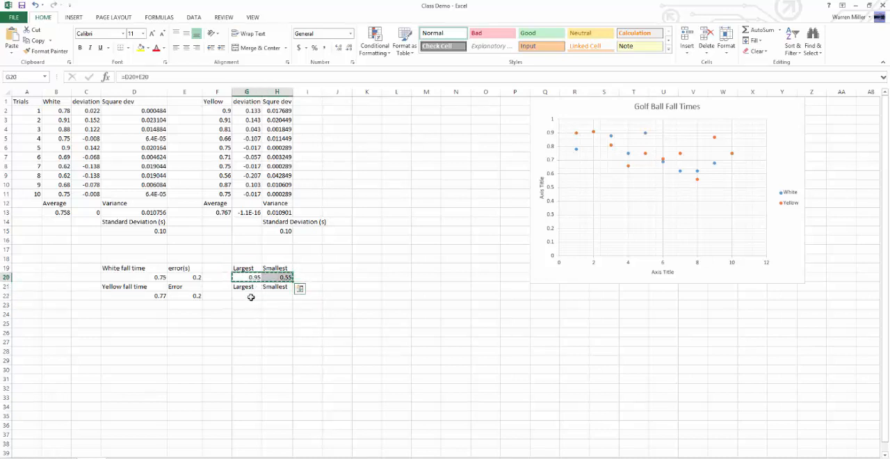
left_click(247, 296)
key("ctrl+v")
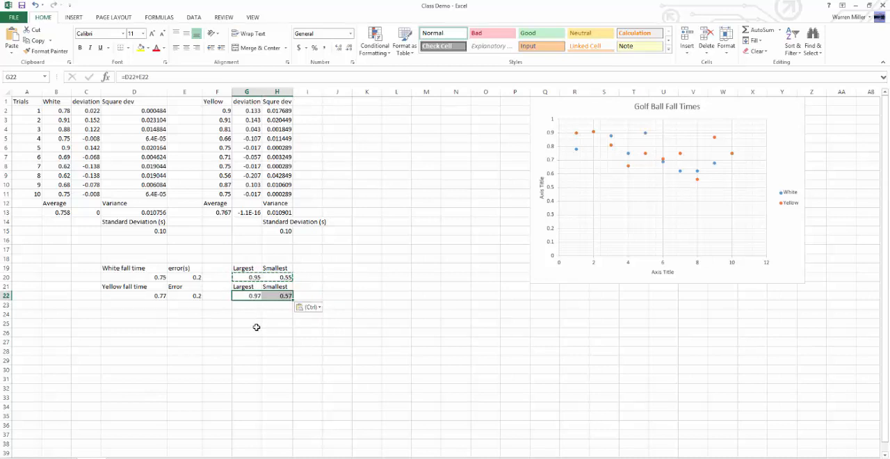
left_click(256, 323)
Step: Check which cells the copied largest and smallest formulas in G22 and H22 refer to
left_click(254, 298)
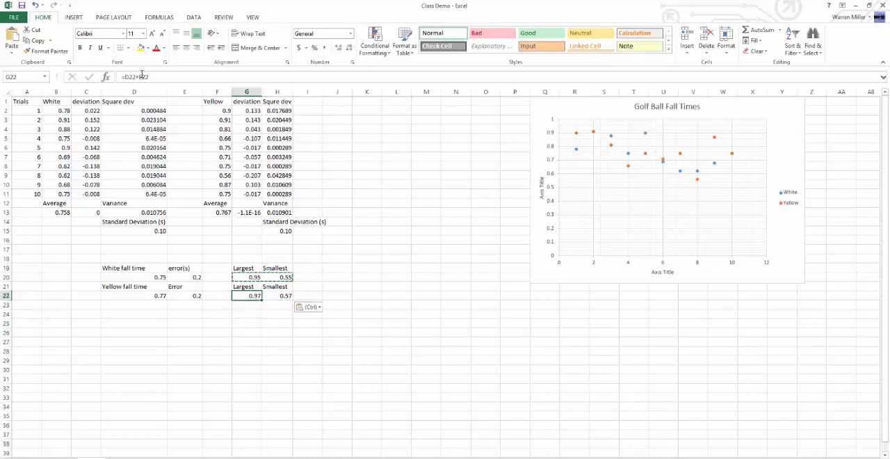
key("F2")
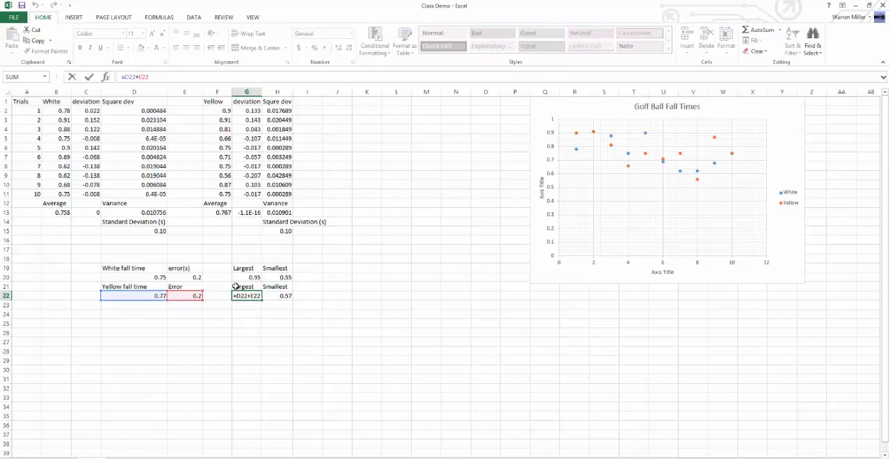
key("Return")
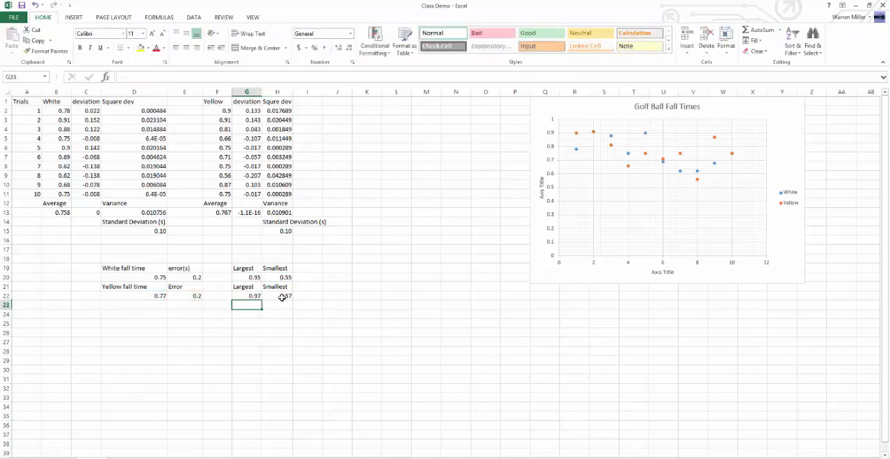
left_click(282, 297)
double_click(282, 297)
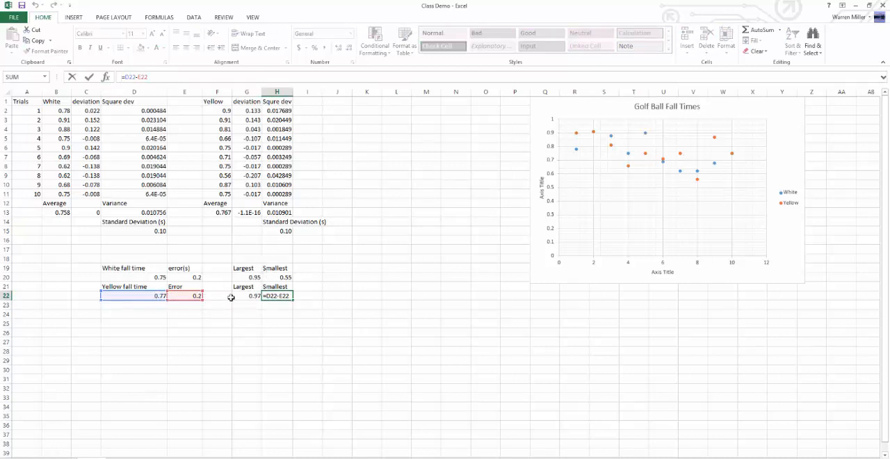
key("Return")
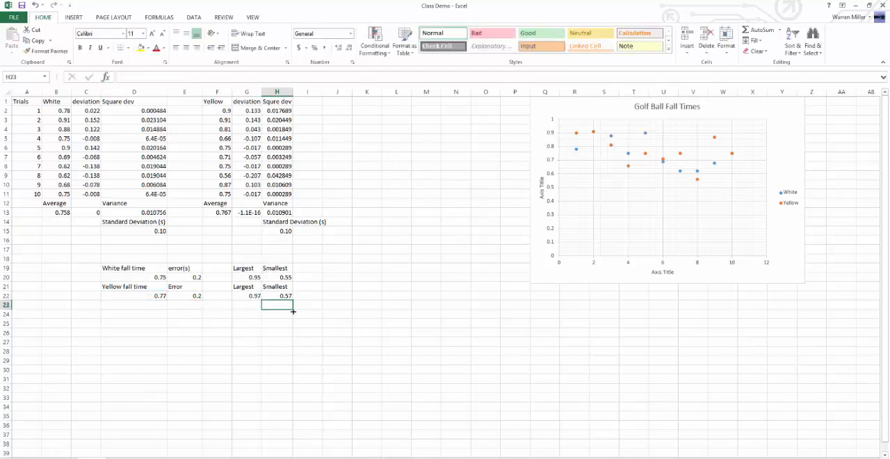
left_click(301, 324)
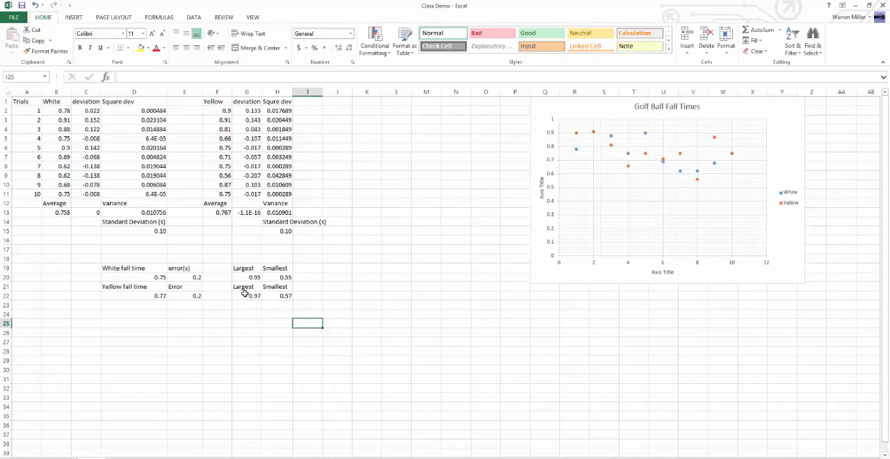
Step: Look through the Golf Ball Fall Times chart's formatting and design options for the error bar choices
left_click(194, 277)
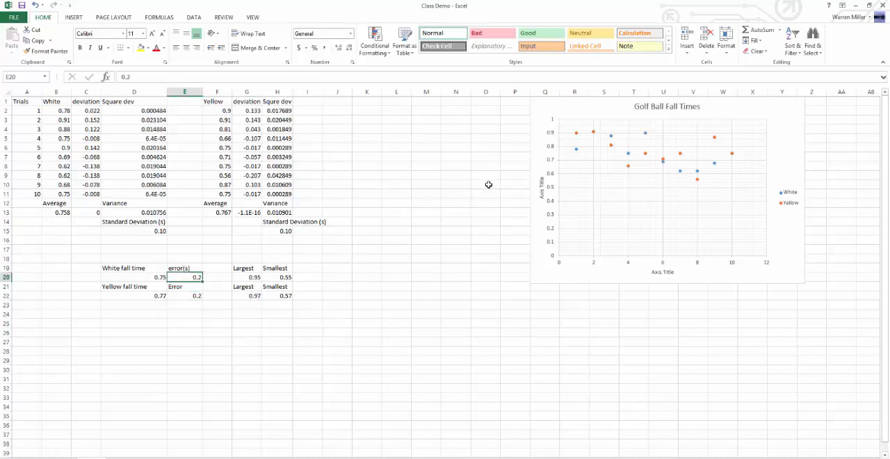
left_click(583, 276)
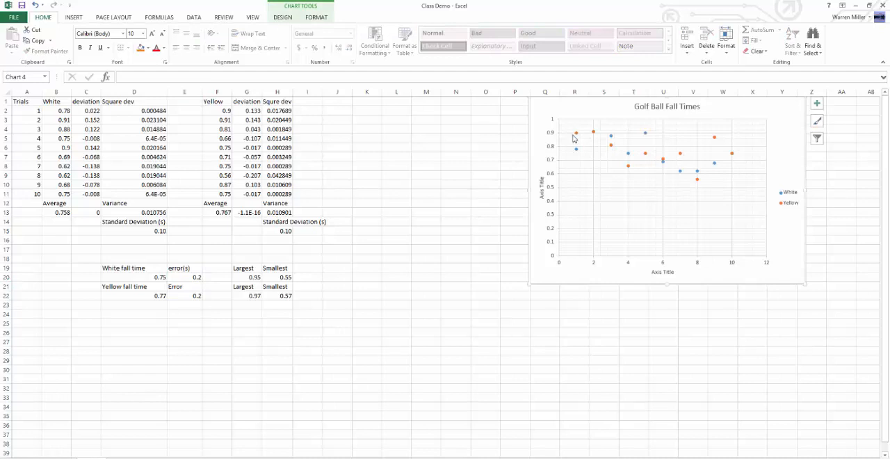
mouse_move(578, 137)
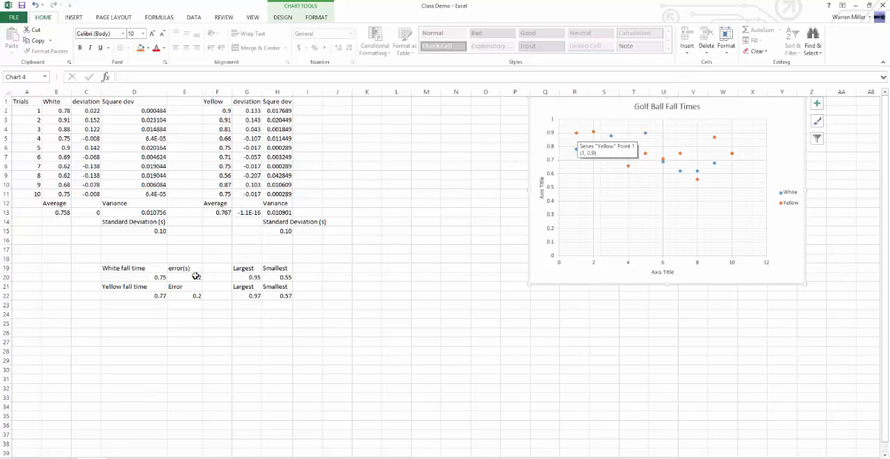
left_click(576, 133)
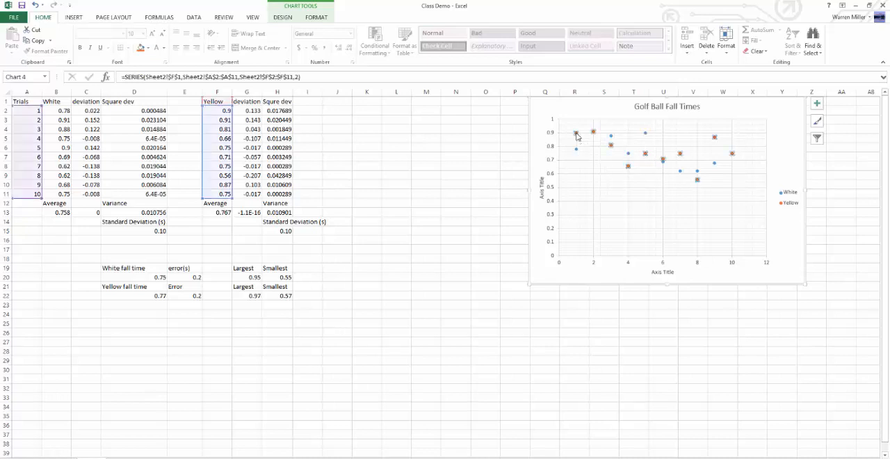
left_click(284, 18)
left_click(314, 18)
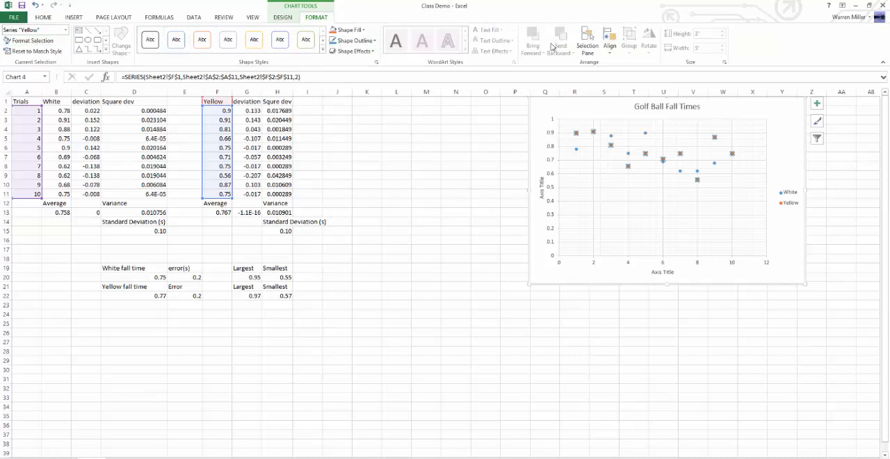
left_click(498, 297)
left_click(786, 228)
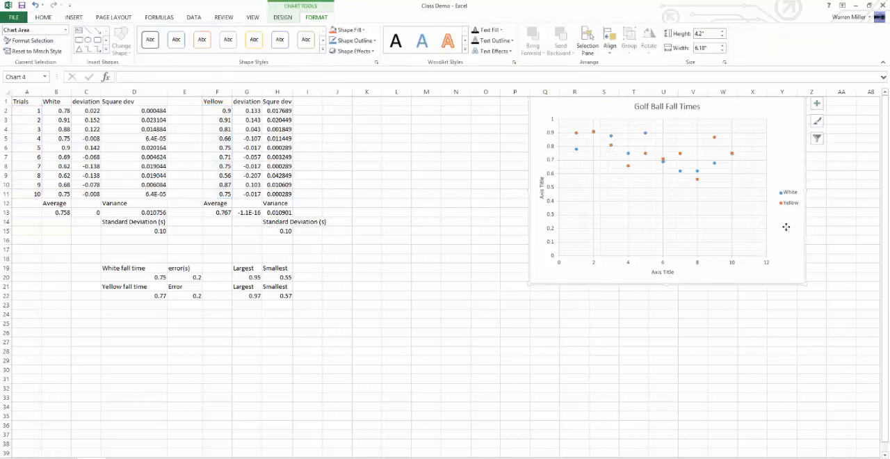
right_click(787, 228)
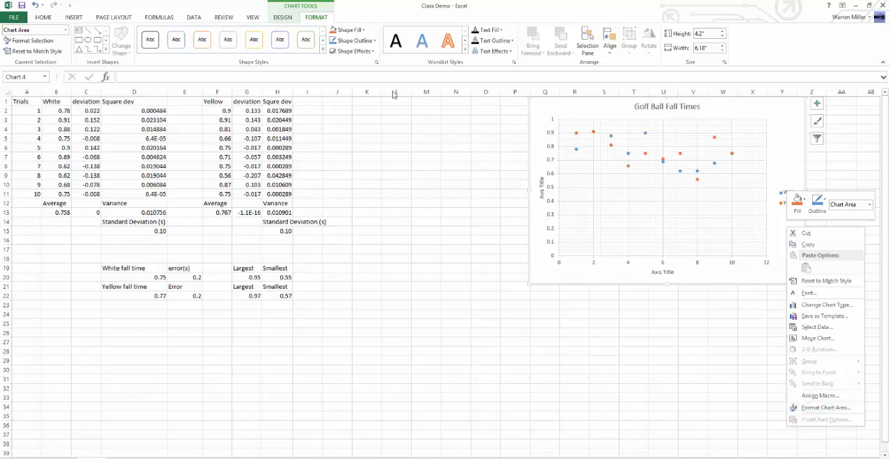
left_click(283, 17)
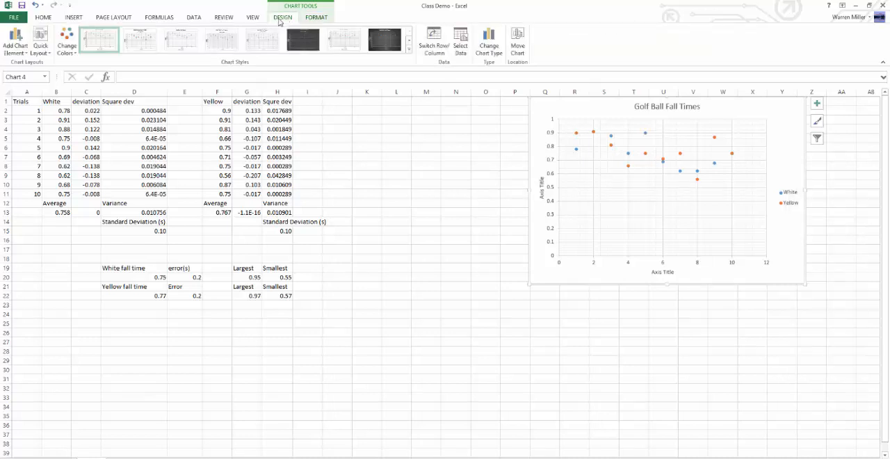
left_click(19, 43)
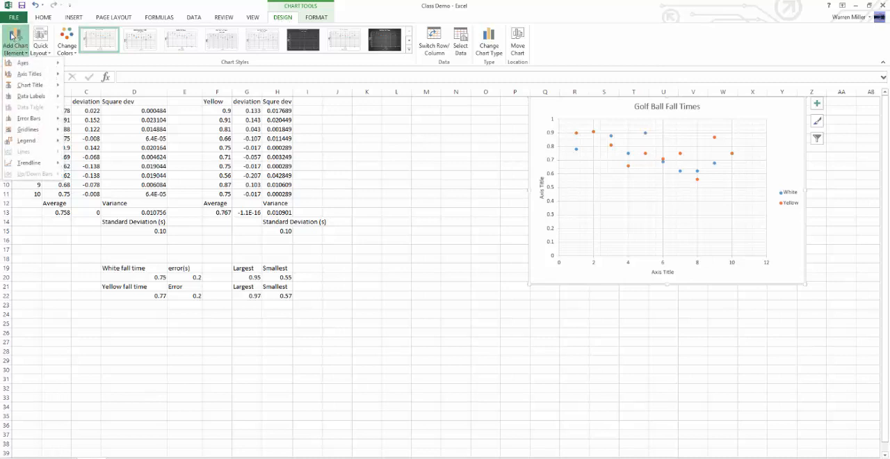
mouse_move(13, 58)
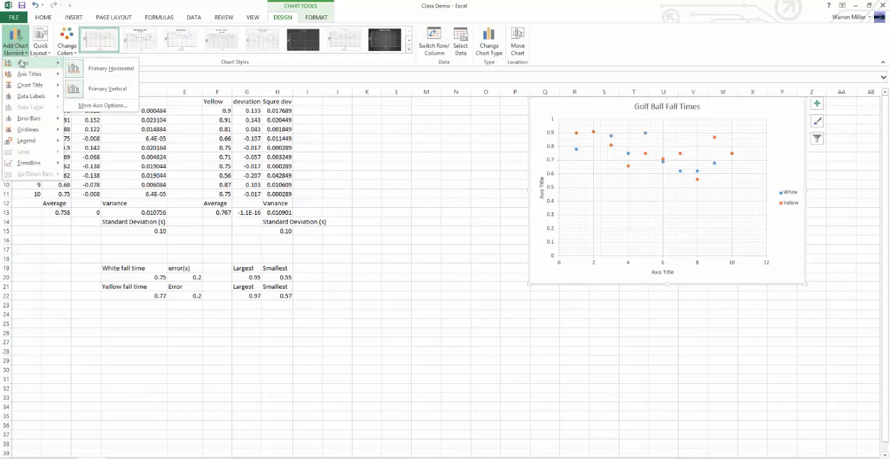
mouse_move(33, 121)
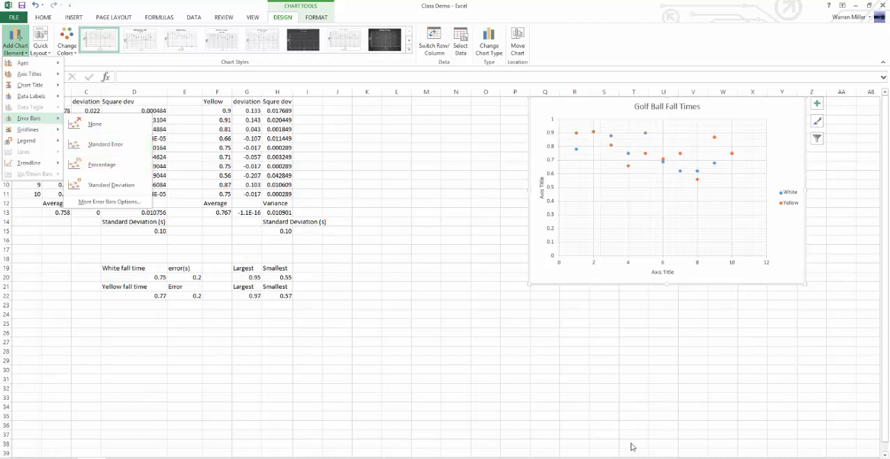
Step: Change the chart's horizontal axis title to "Trial Number"
left_click(669, 277)
left_click(663, 271)
triple_click(655, 273)
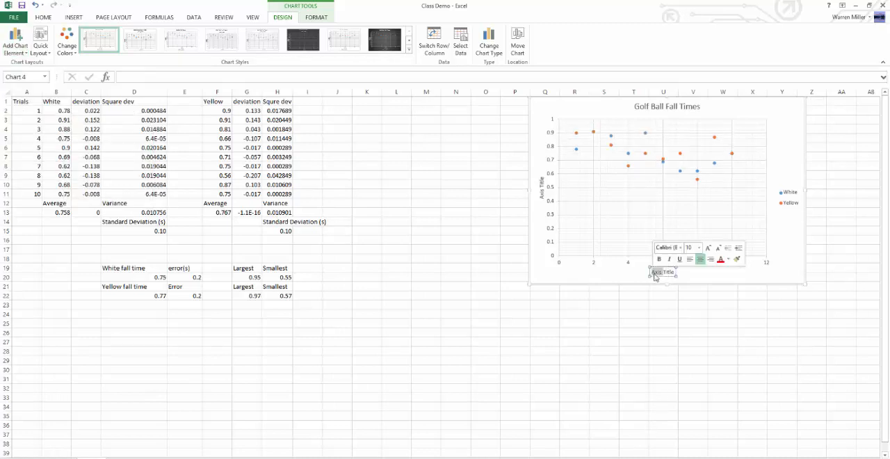
key("BackSpace")
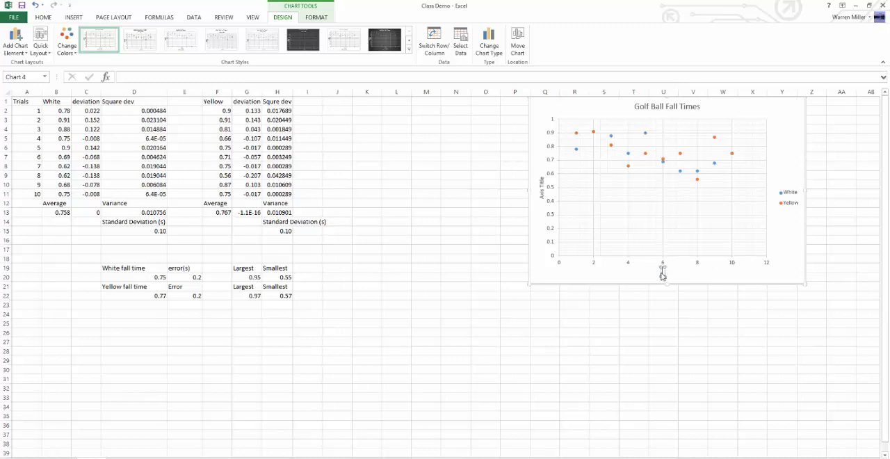
type("Trial Number")
Step: Change the chart's vertical axis title to "Fall time (s)"
double_click(543, 192)
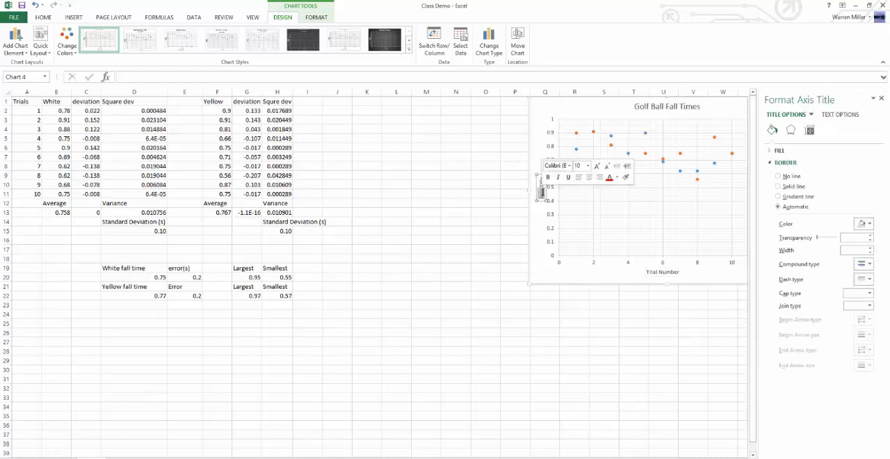
key("BackSpace")
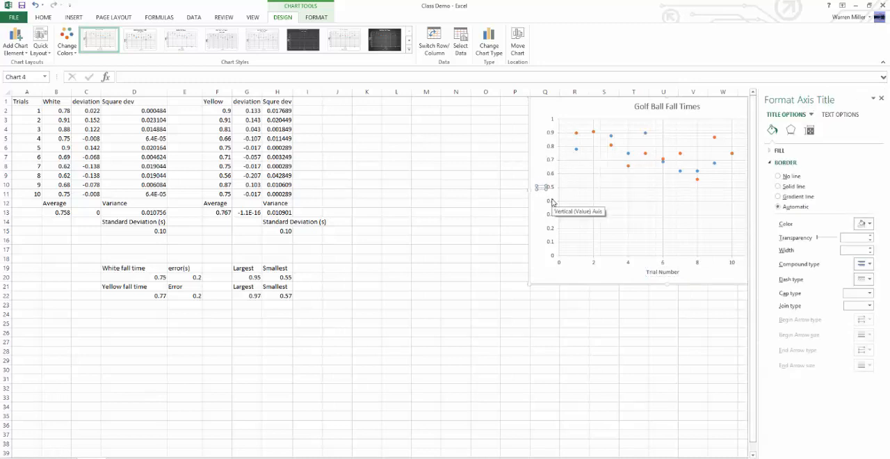
type("Fall time (s)")
left_click(572, 312)
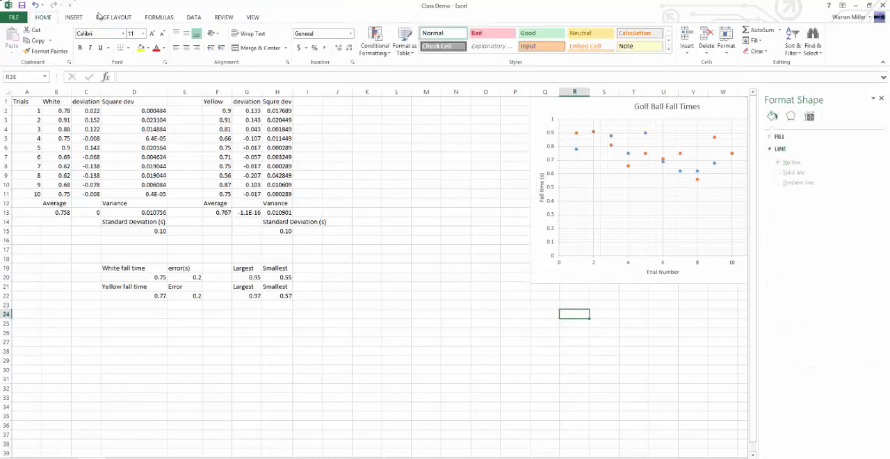
Step: Add error bars to the White series of the chart, with their detailed formatting options open
left_click(544, 269)
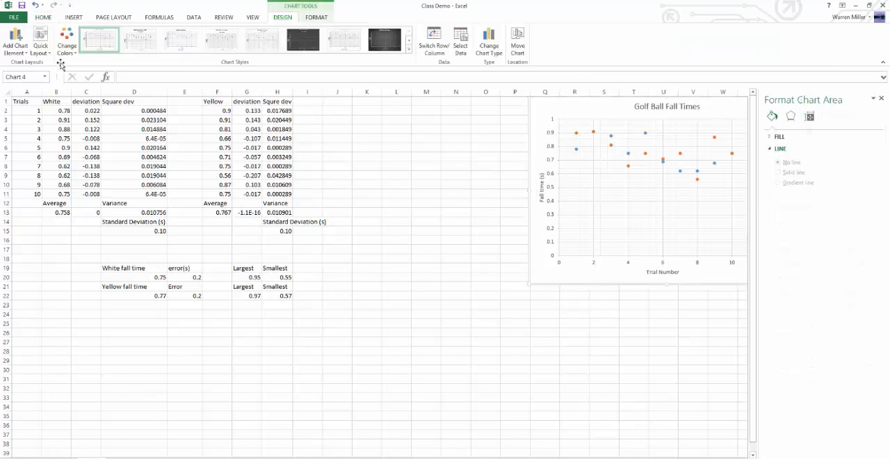
left_click(15, 41)
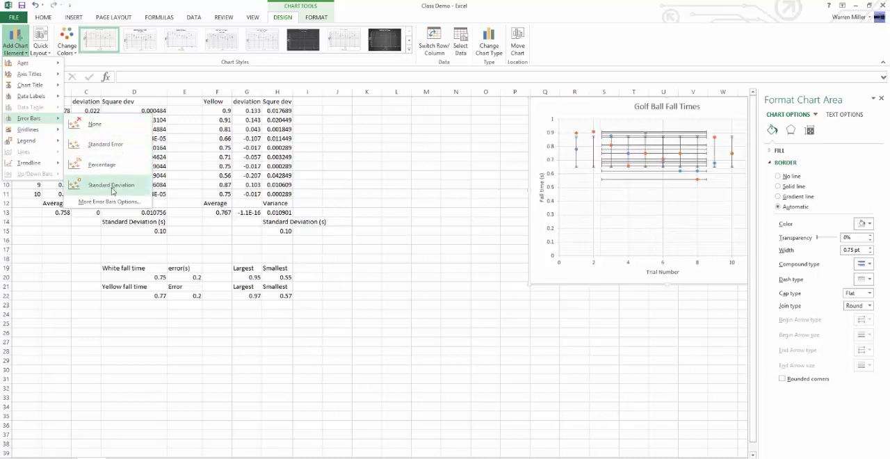
left_click(111, 202)
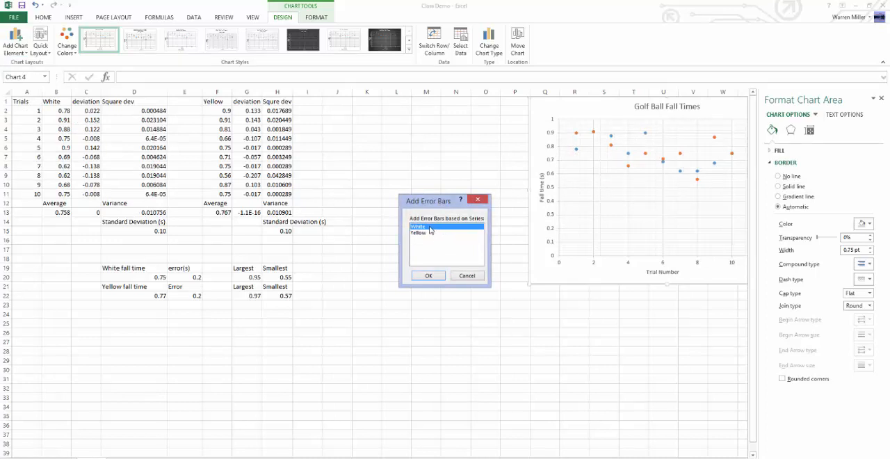
left_click(428, 276)
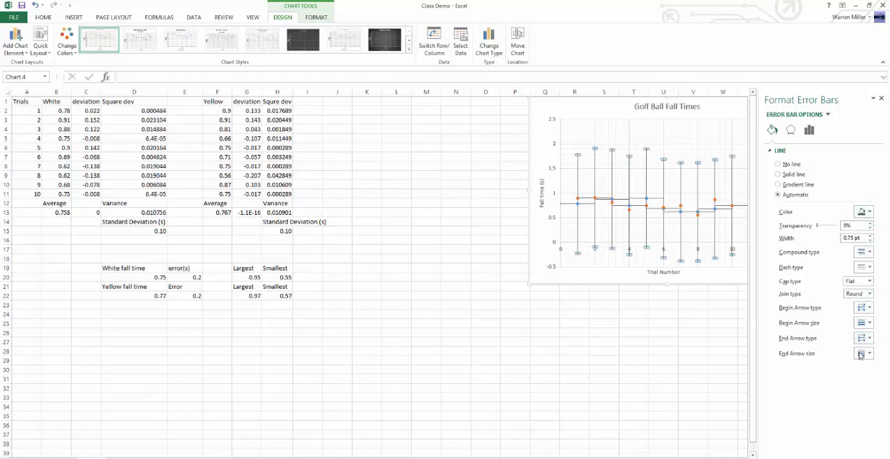
Step: Set the White series' vertical error bars to a fixed value of 0.2
left_click(791, 130)
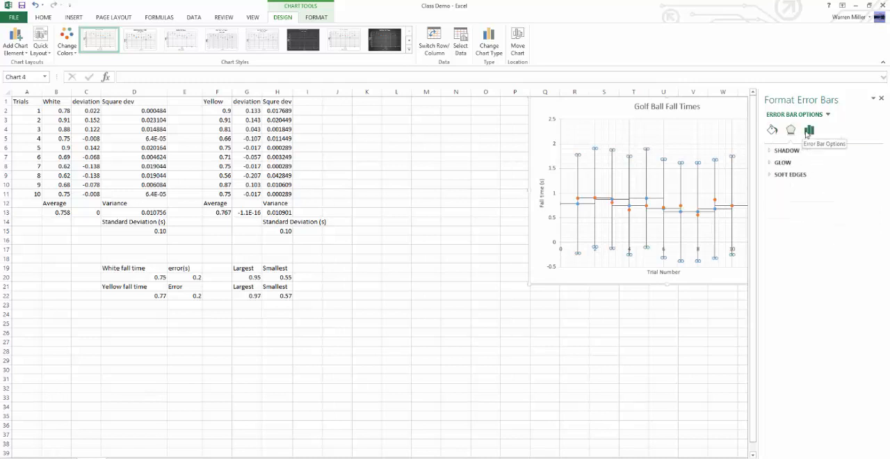
left_click(809, 131)
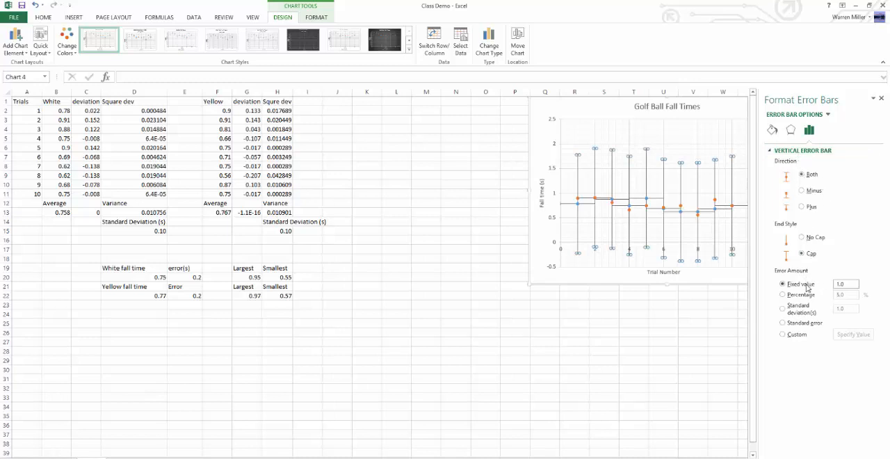
left_click_drag(850, 284, 807, 287)
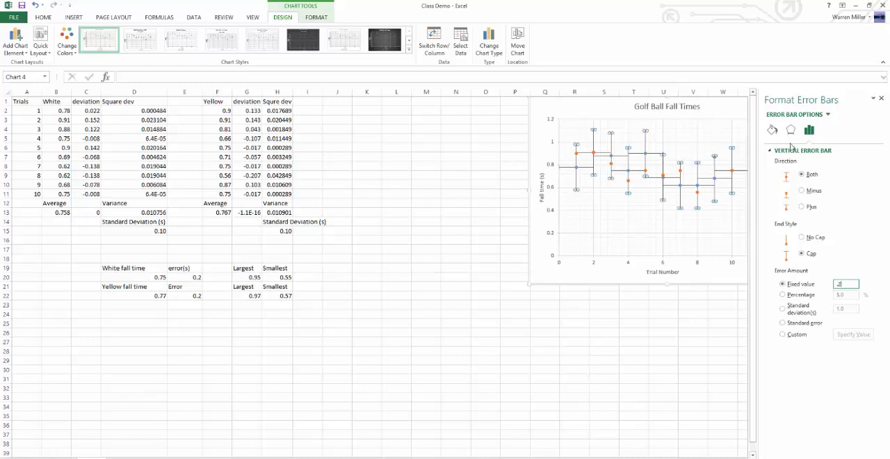
left_click(770, 150)
left_click(770, 153)
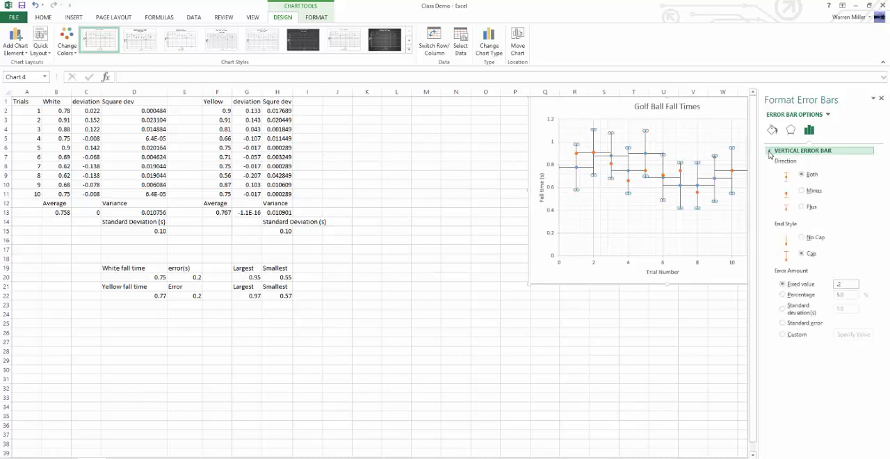
left_click(770, 151)
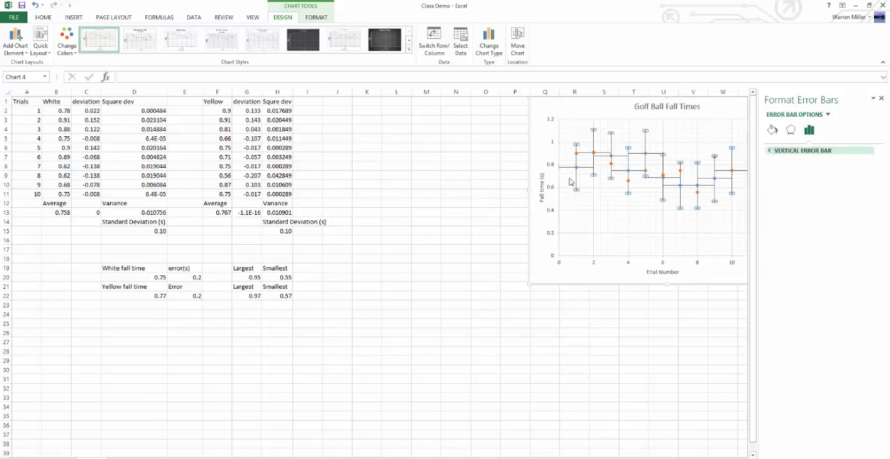
Step: Set the White series' horizontal error bars to a fixed value of 0
left_click(618, 174)
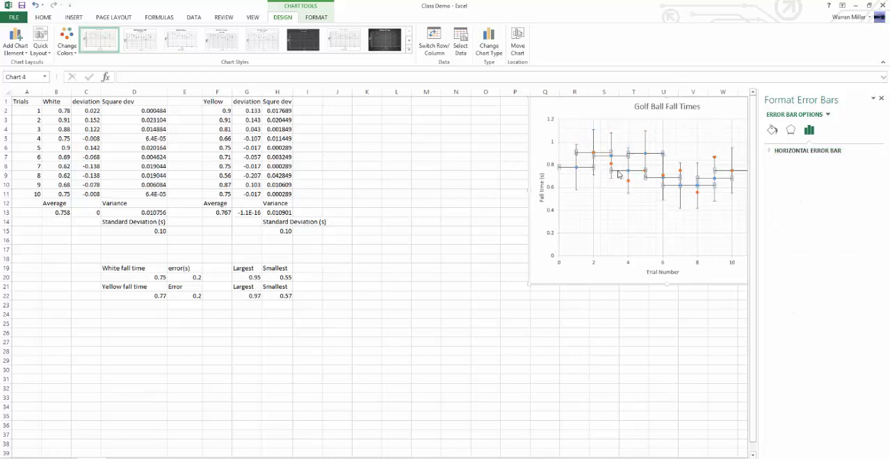
left_click(780, 151)
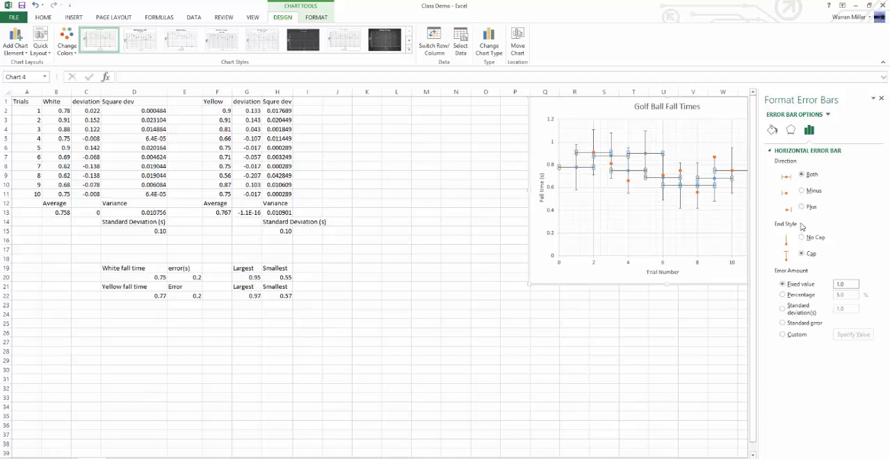
double_click(843, 288)
type("0")
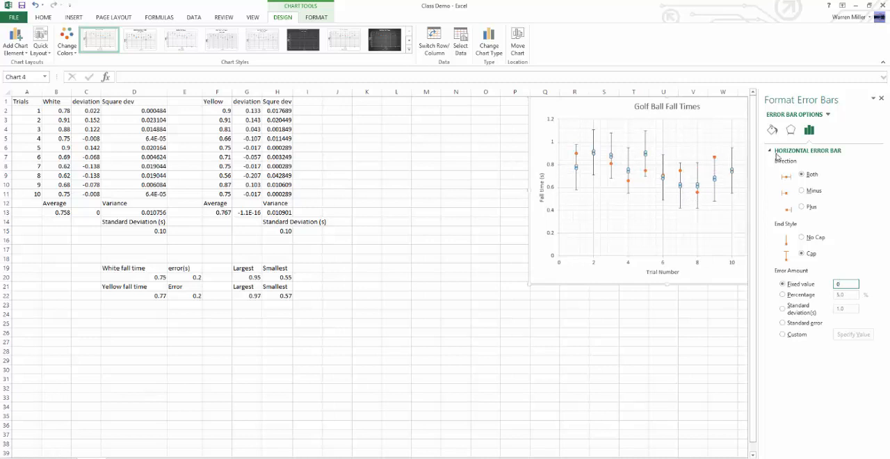
left_click(777, 151)
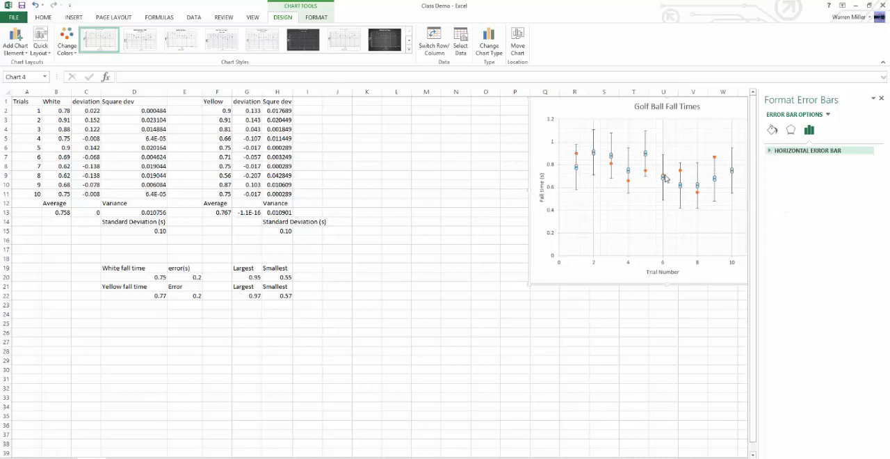
Step: Add error bars to the Yellow series of the chart and set its vertical ones to a fixed value of 0.2
left_click(627, 277)
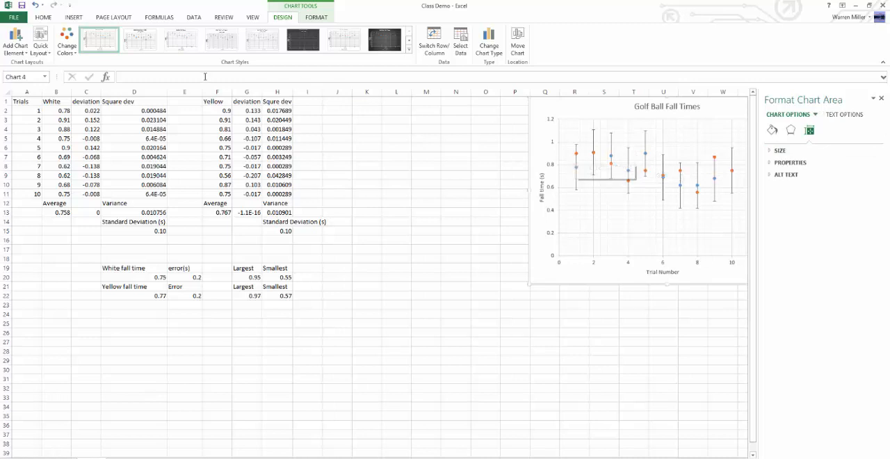
left_click(15, 40)
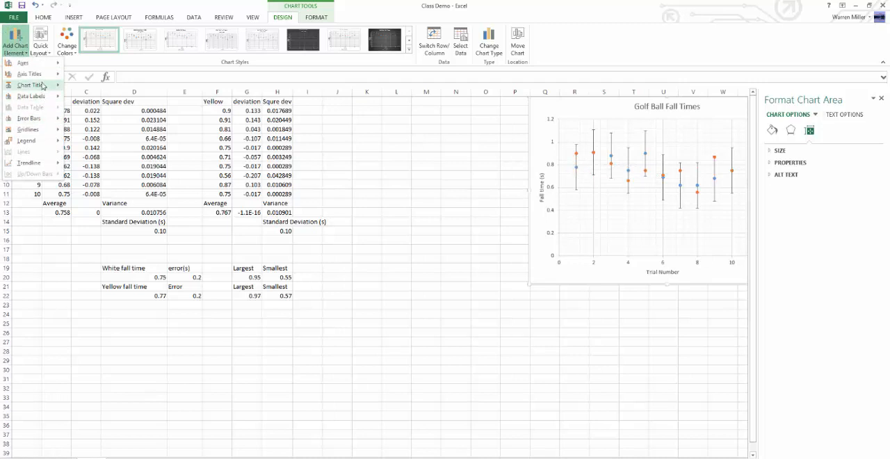
mouse_move(29, 118)
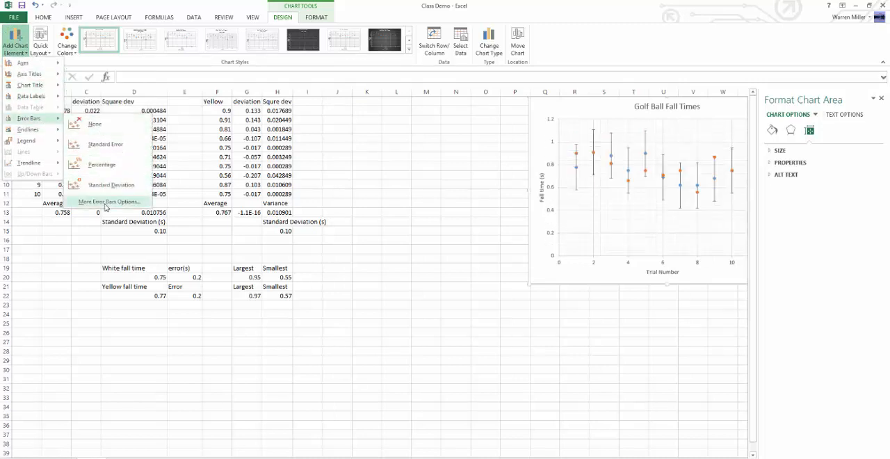
left_click(106, 202)
left_click(441, 234)
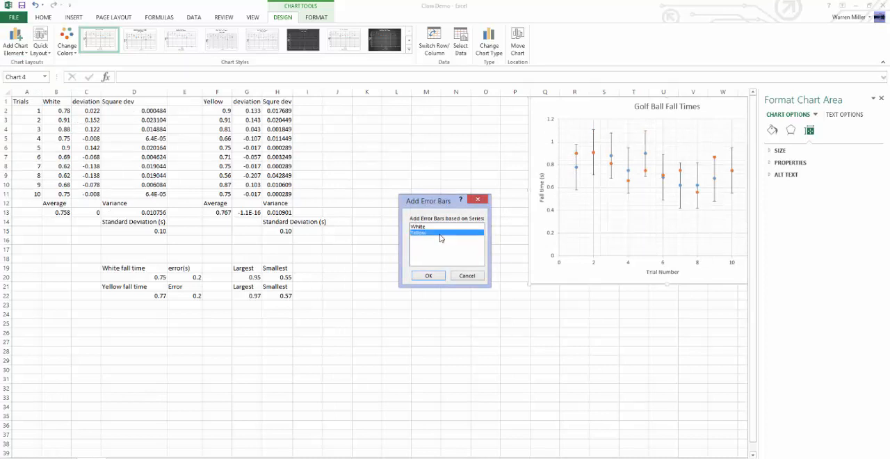
left_click(429, 276)
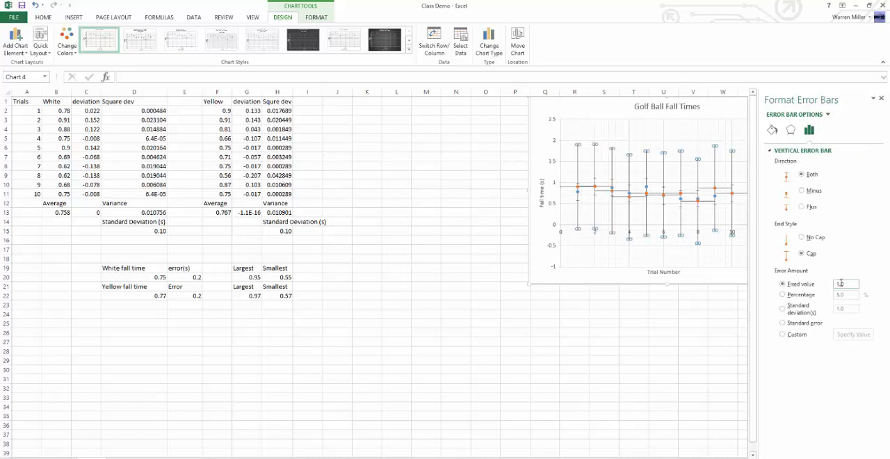
left_click_drag(843, 284, 817, 286)
type(".2")
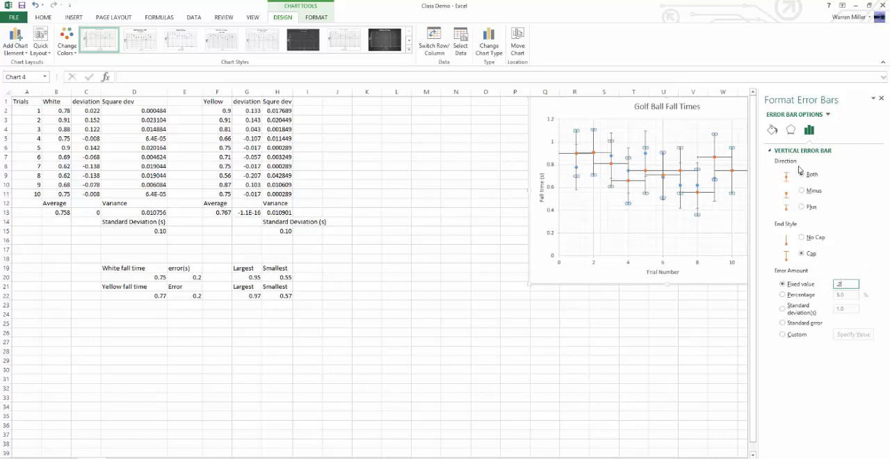
Step: Set the Yellow series' horizontal error bars to a fixed value of 0 and deselect the chart
left_click(691, 194)
left_click_drag(854, 285, 689, 267)
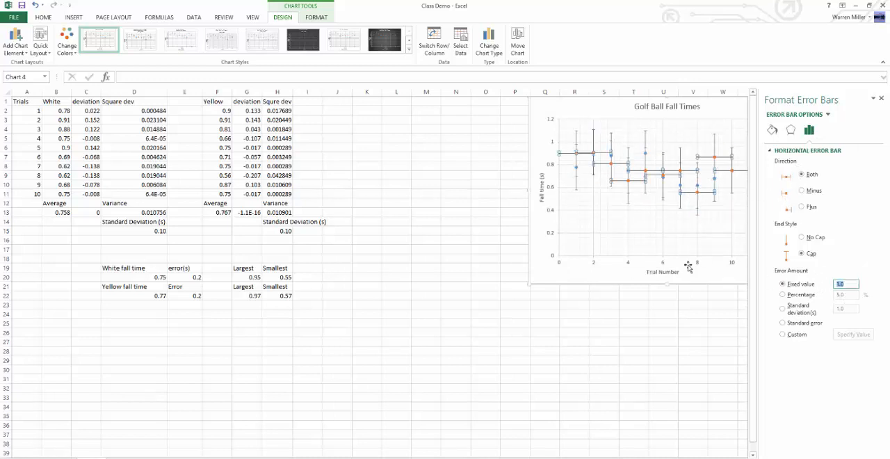
type("0")
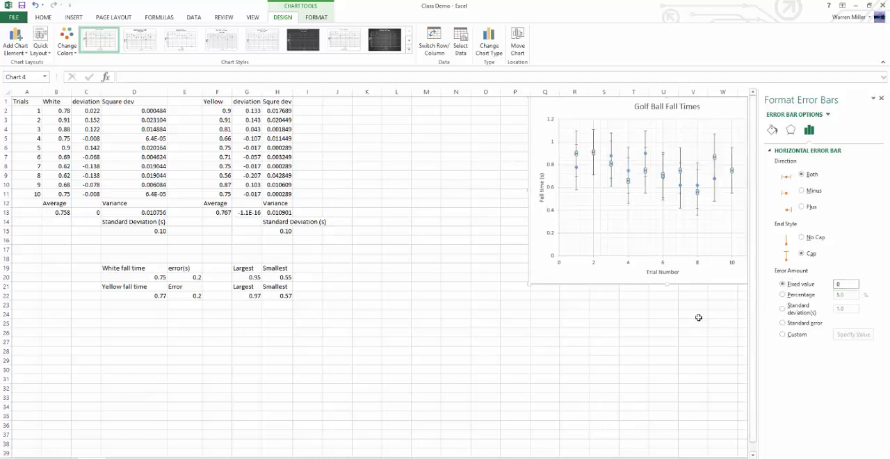
left_click(698, 318)
left_click(630, 174)
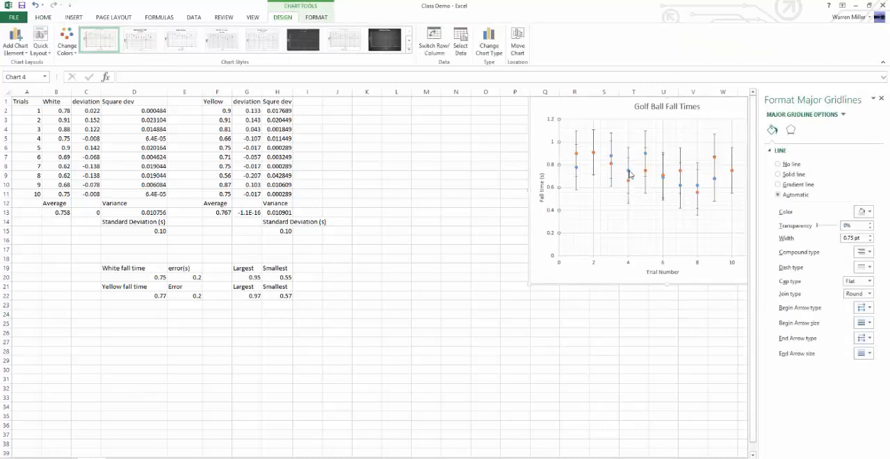
left_click(660, 349)
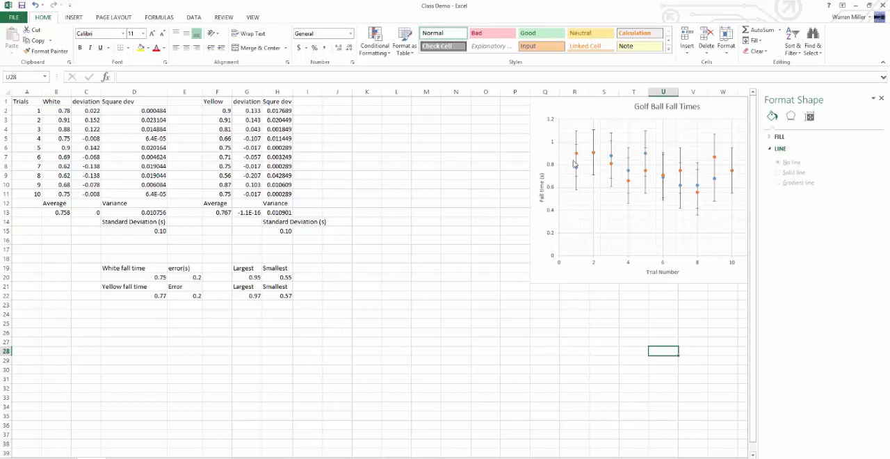
mouse_move(578, 159)
mouse_move(681, 173)
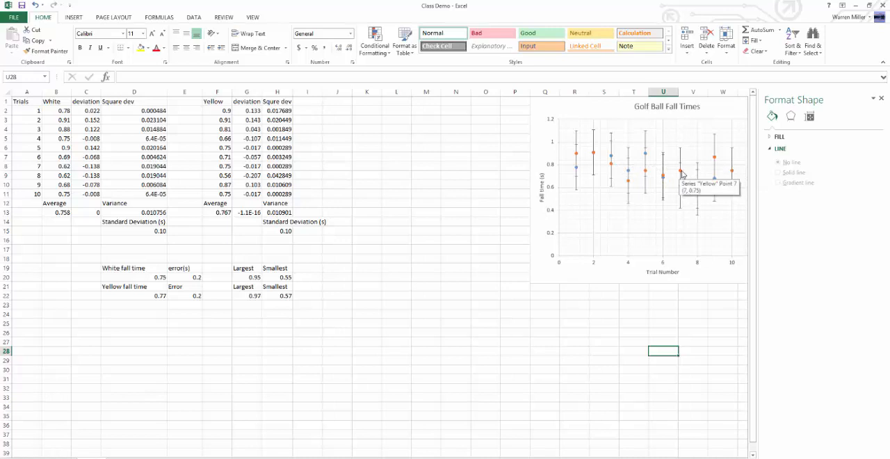